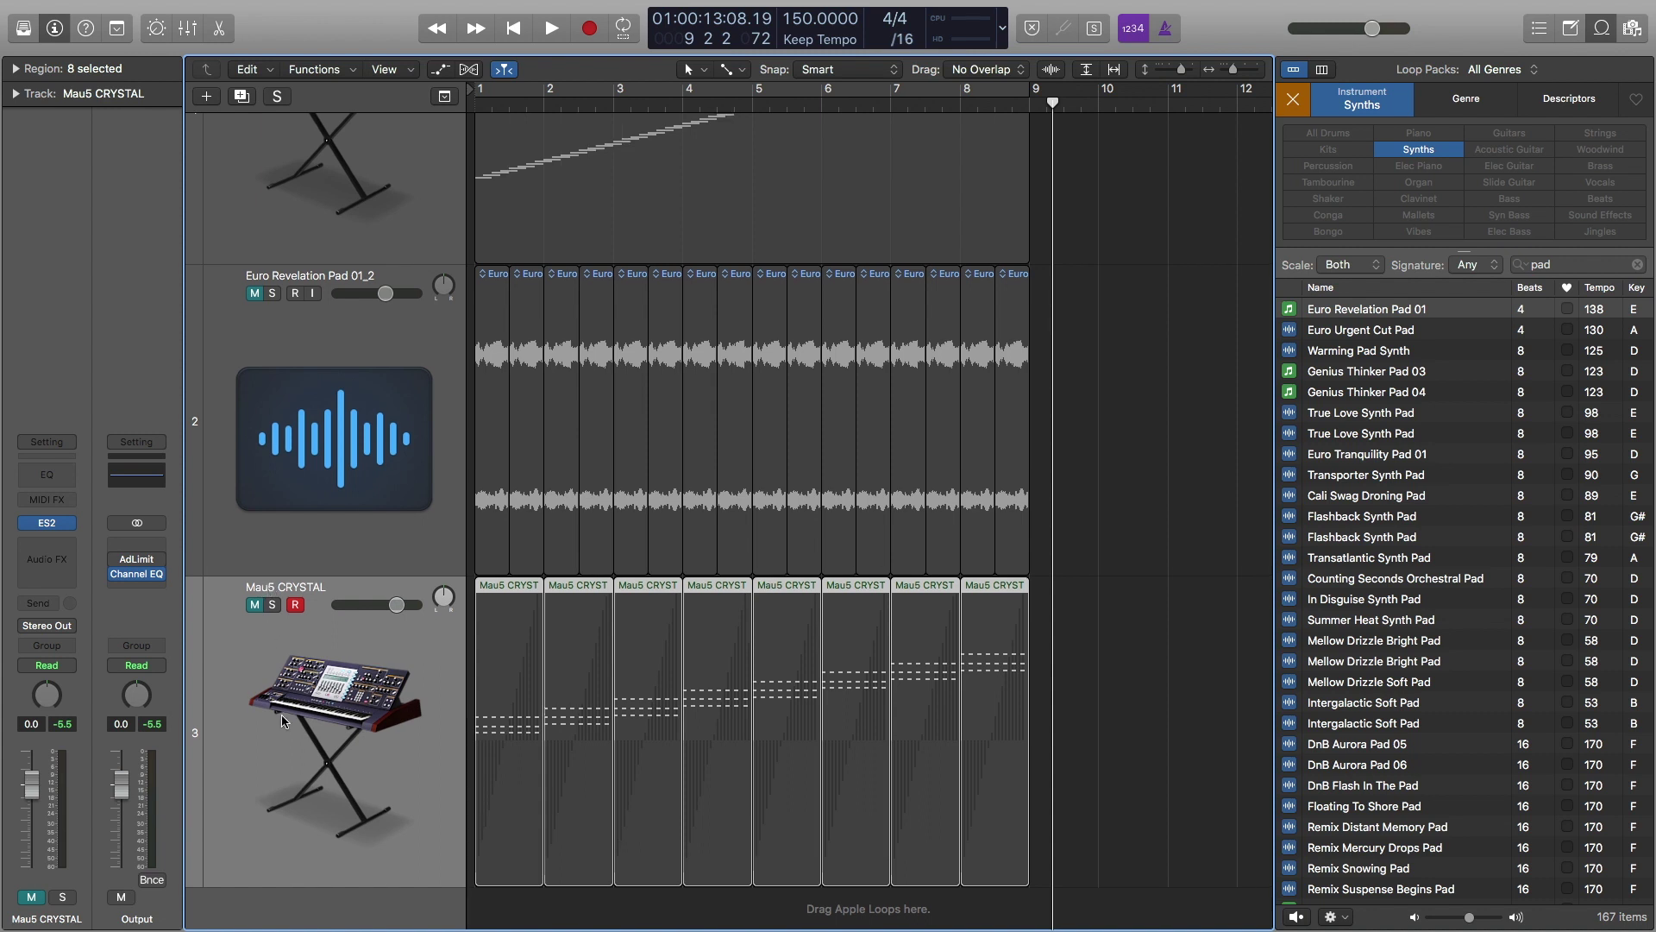
Create a new software instrument track and load the Analog Saw Init tutorial preset into its ES2 synth
left_click(207, 97)
left_click(1048, 263)
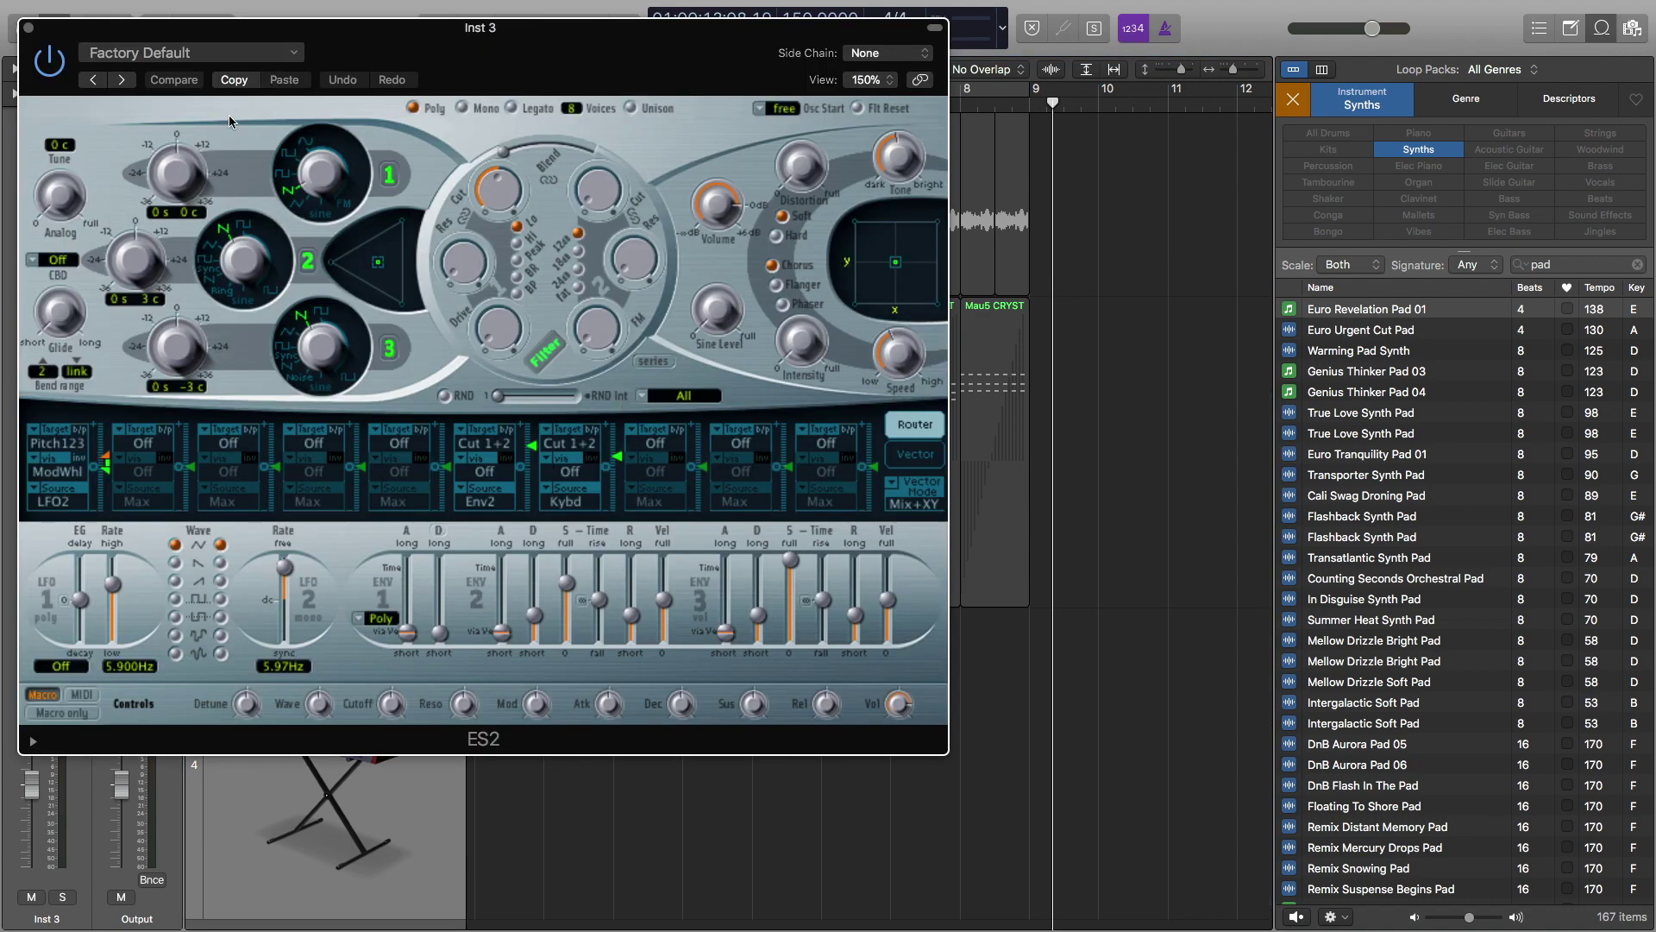
left_click(189, 52)
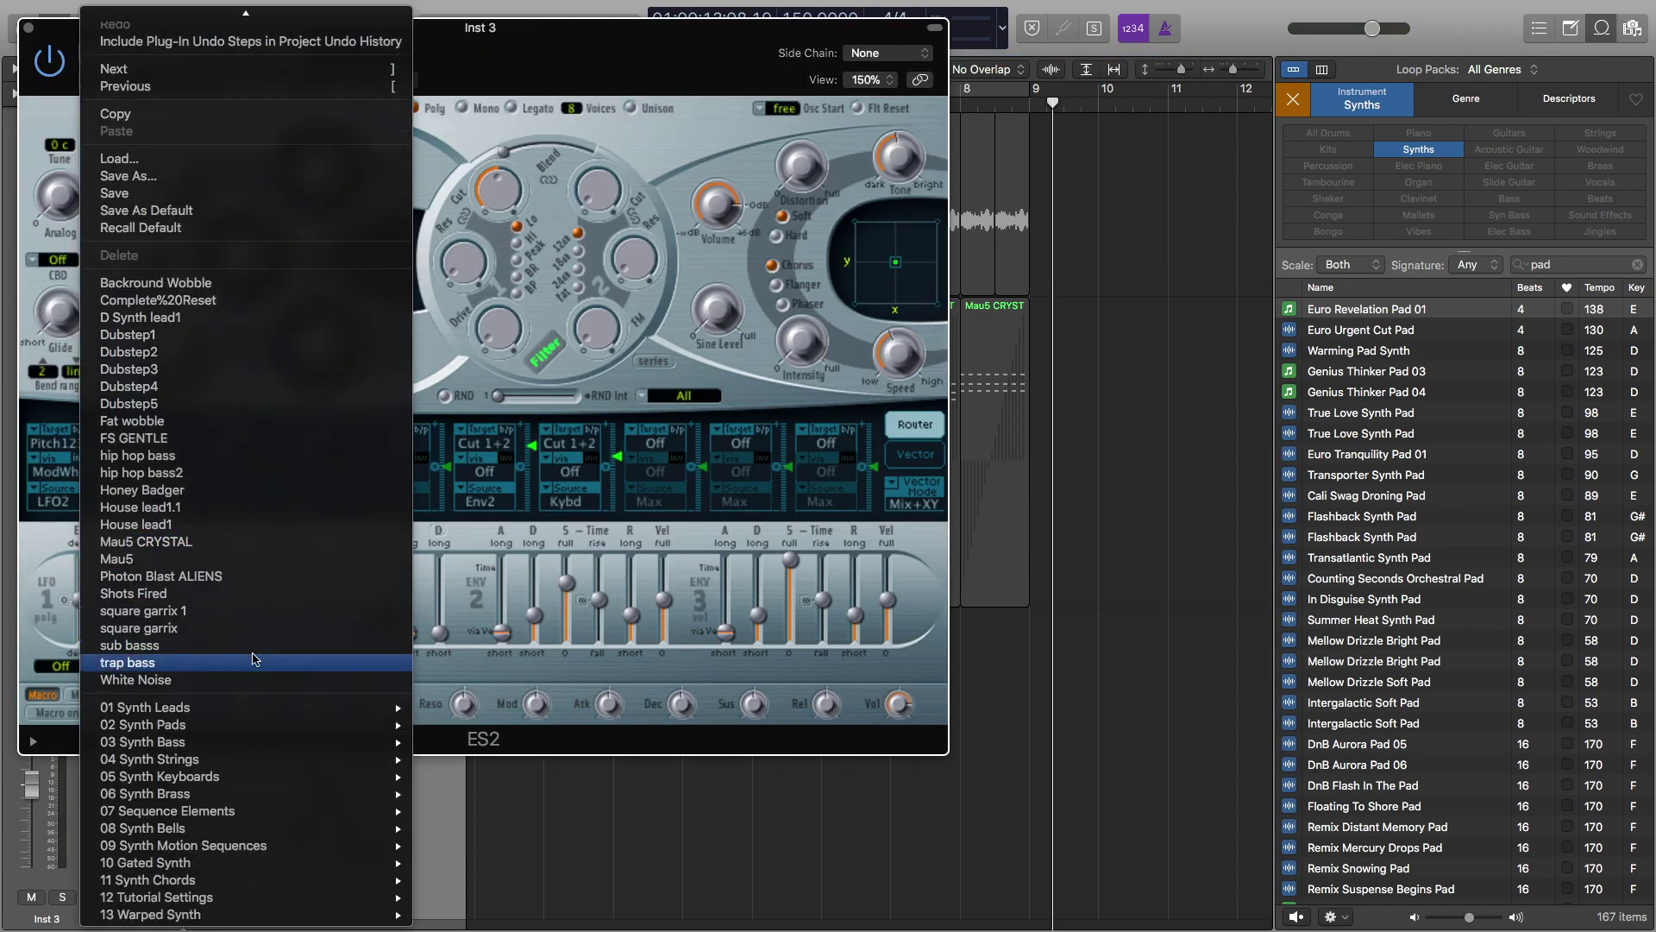
mouse_move(189, 899)
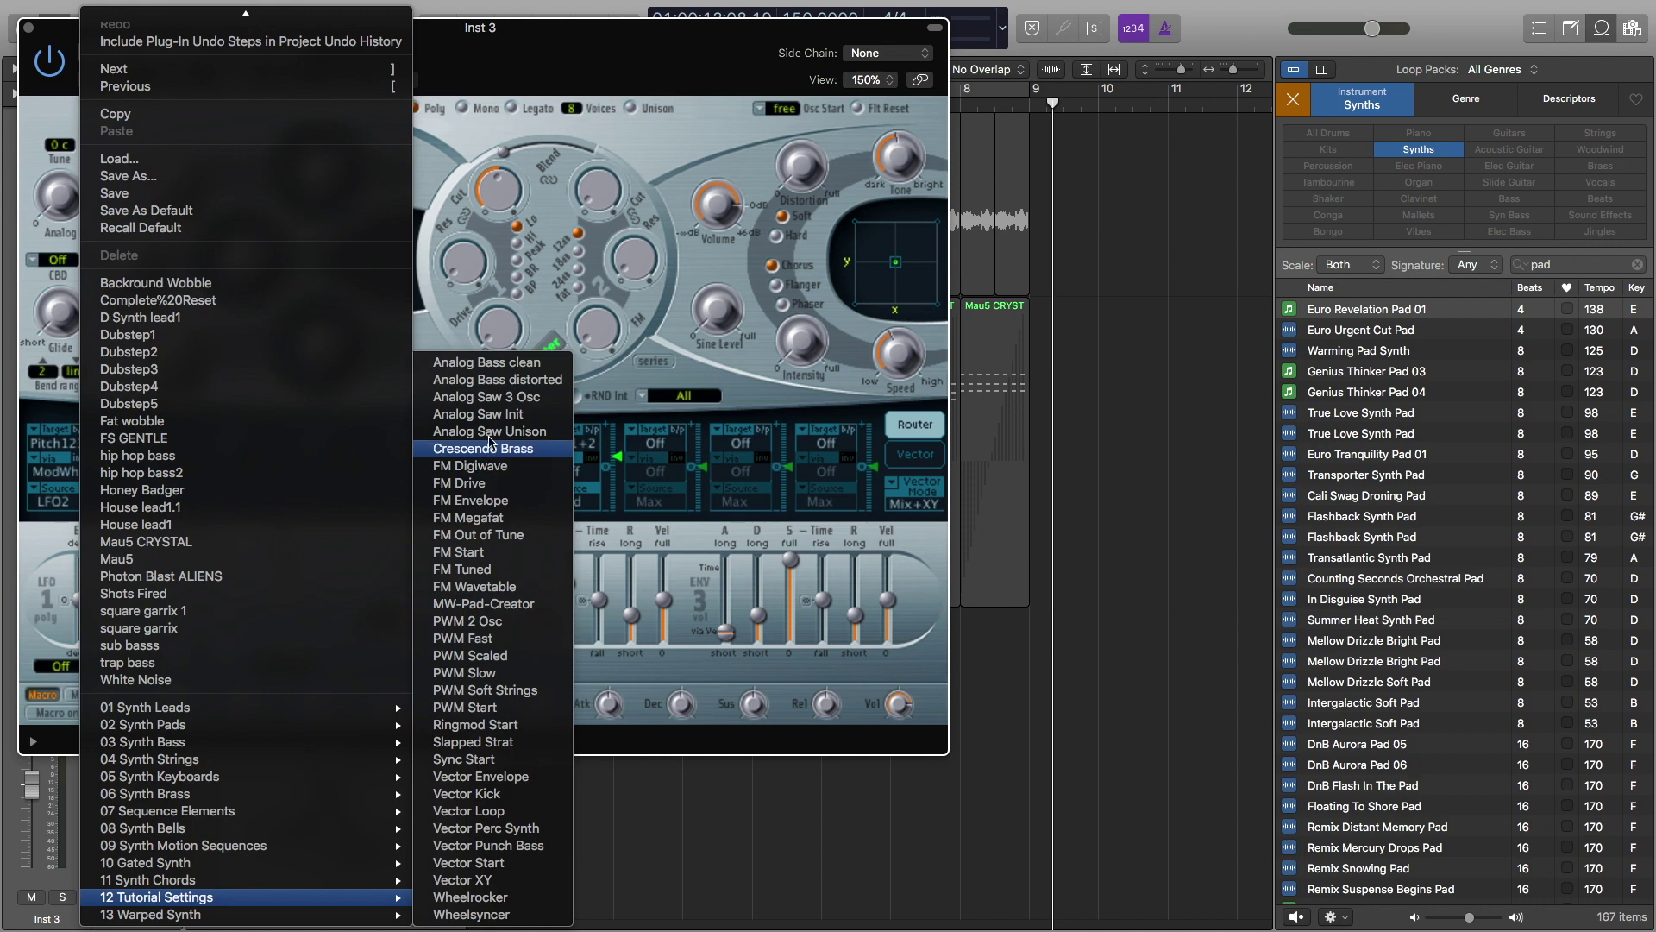
left_click(507, 422)
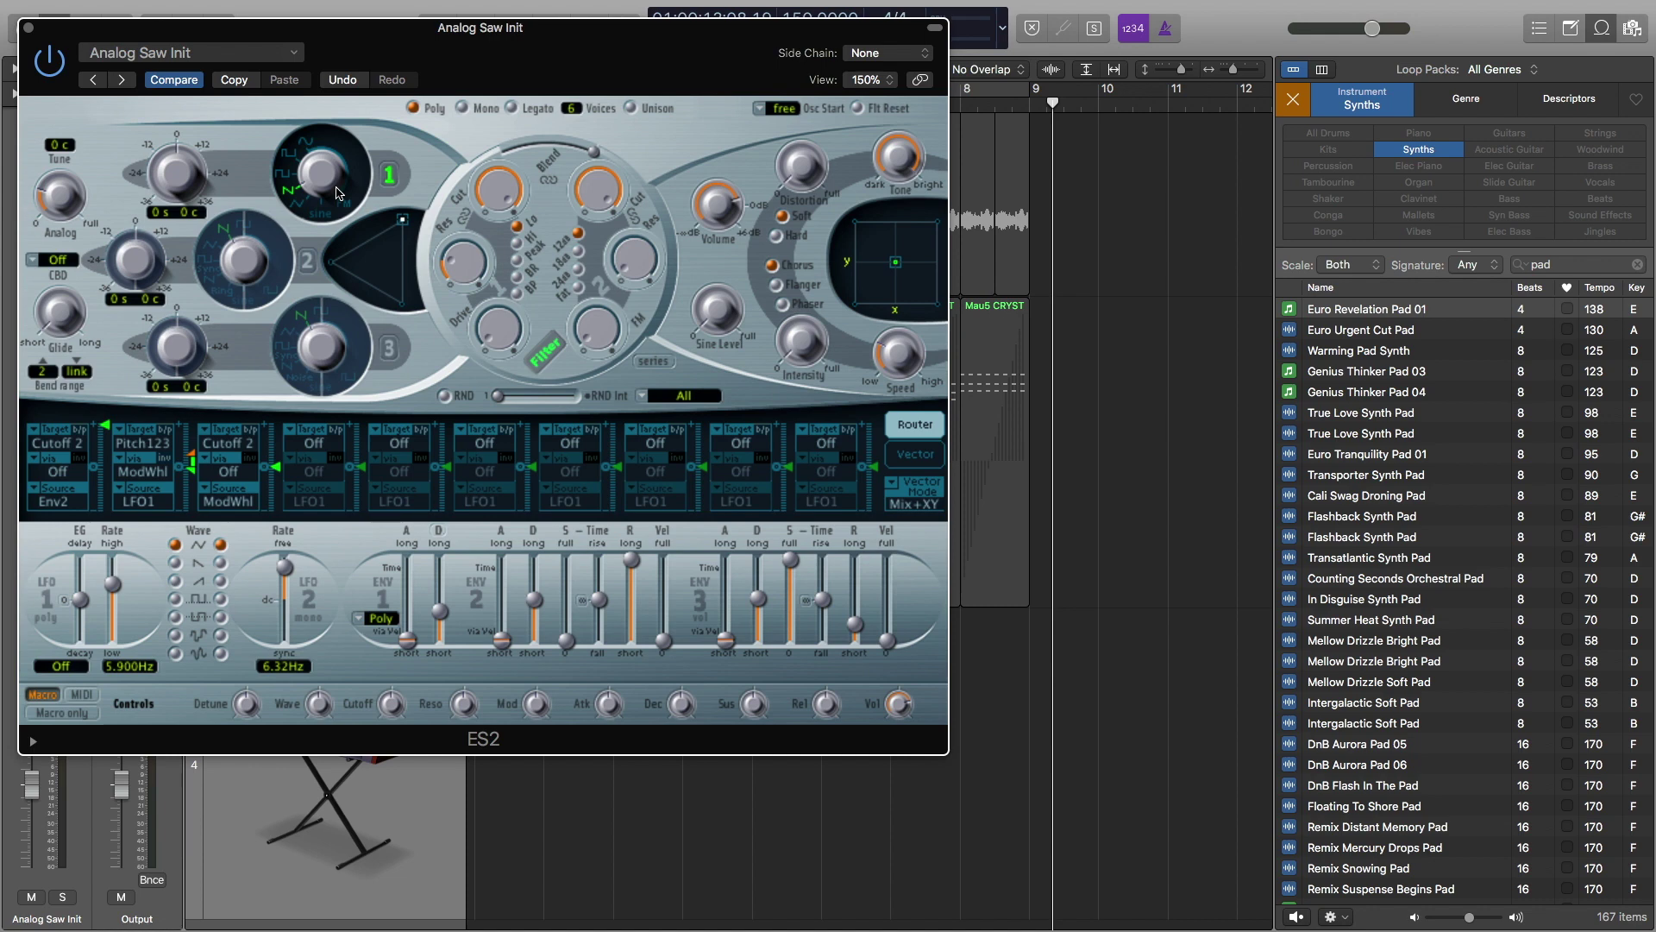
Set ES2 oscillators 1 and 2 to square waves, with oscillator 2 enabled and blended into the oscillator mix
left_click_drag(323, 190, 322, 182)
left_click_drag(402, 223, 368, 244)
left_click(308, 261)
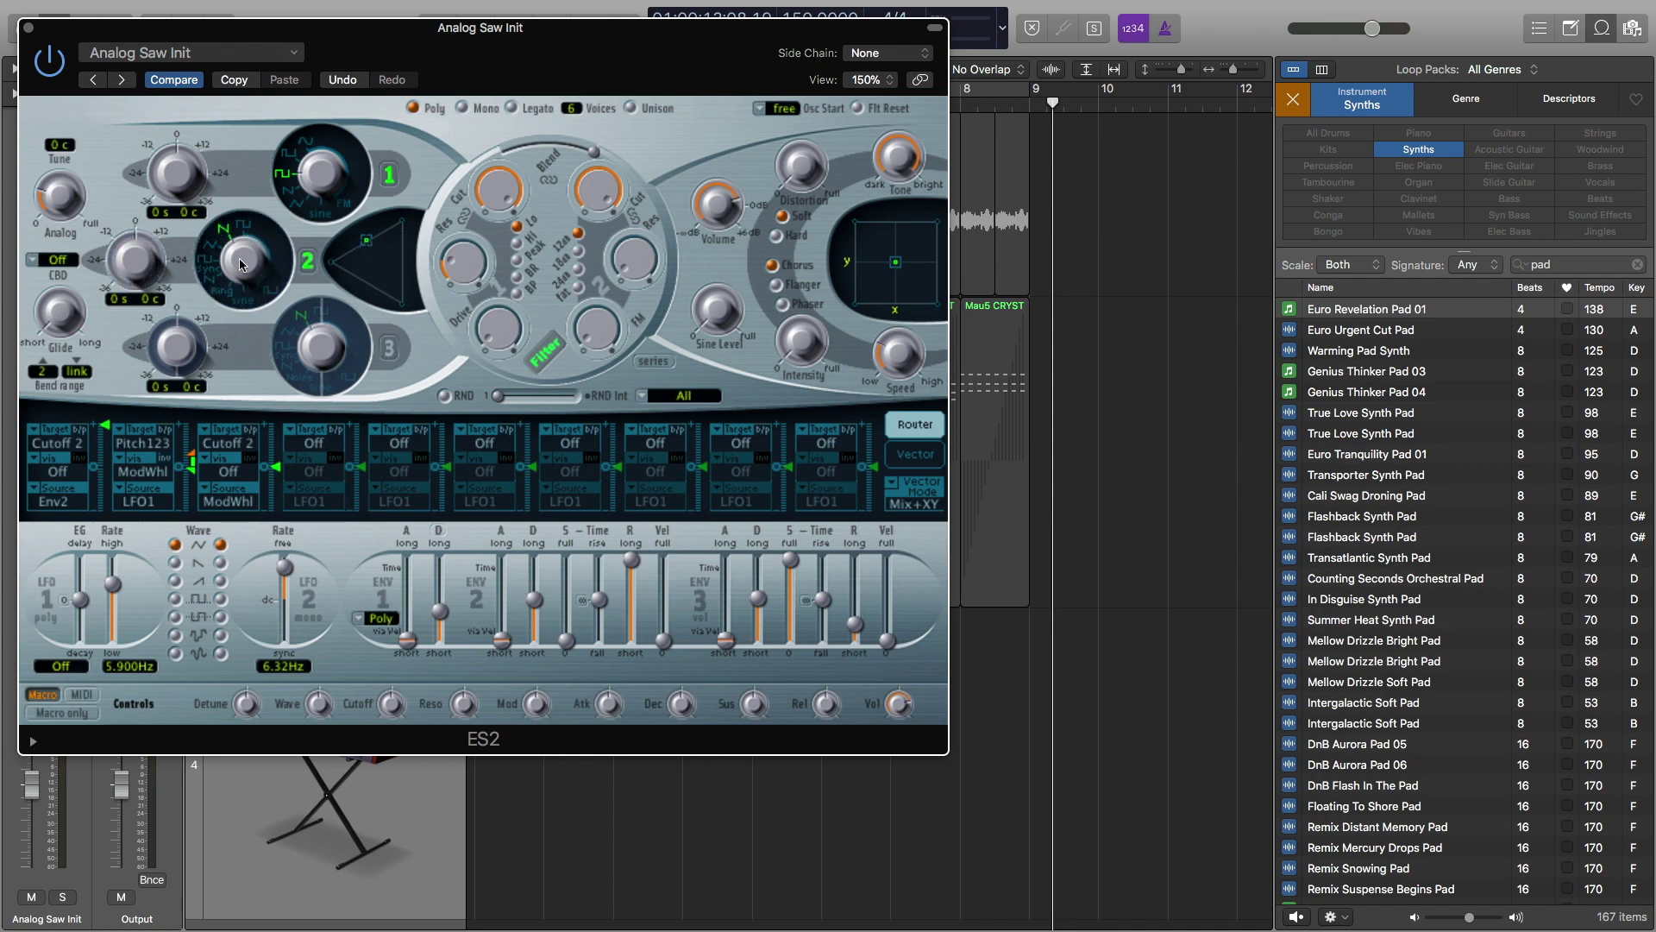
Detune oscillator 1 to 10 c and oscillator 2 to -10 c, and set the voice mode to Legato
left_click_drag(184, 219, 189, 154)
left_click_drag(151, 302, 154, 371)
left_click(510, 107)
Open Musical Typing, raise the octave to C3 and audition the ES2 patch with alternating notes
key("super+k")
key("f")
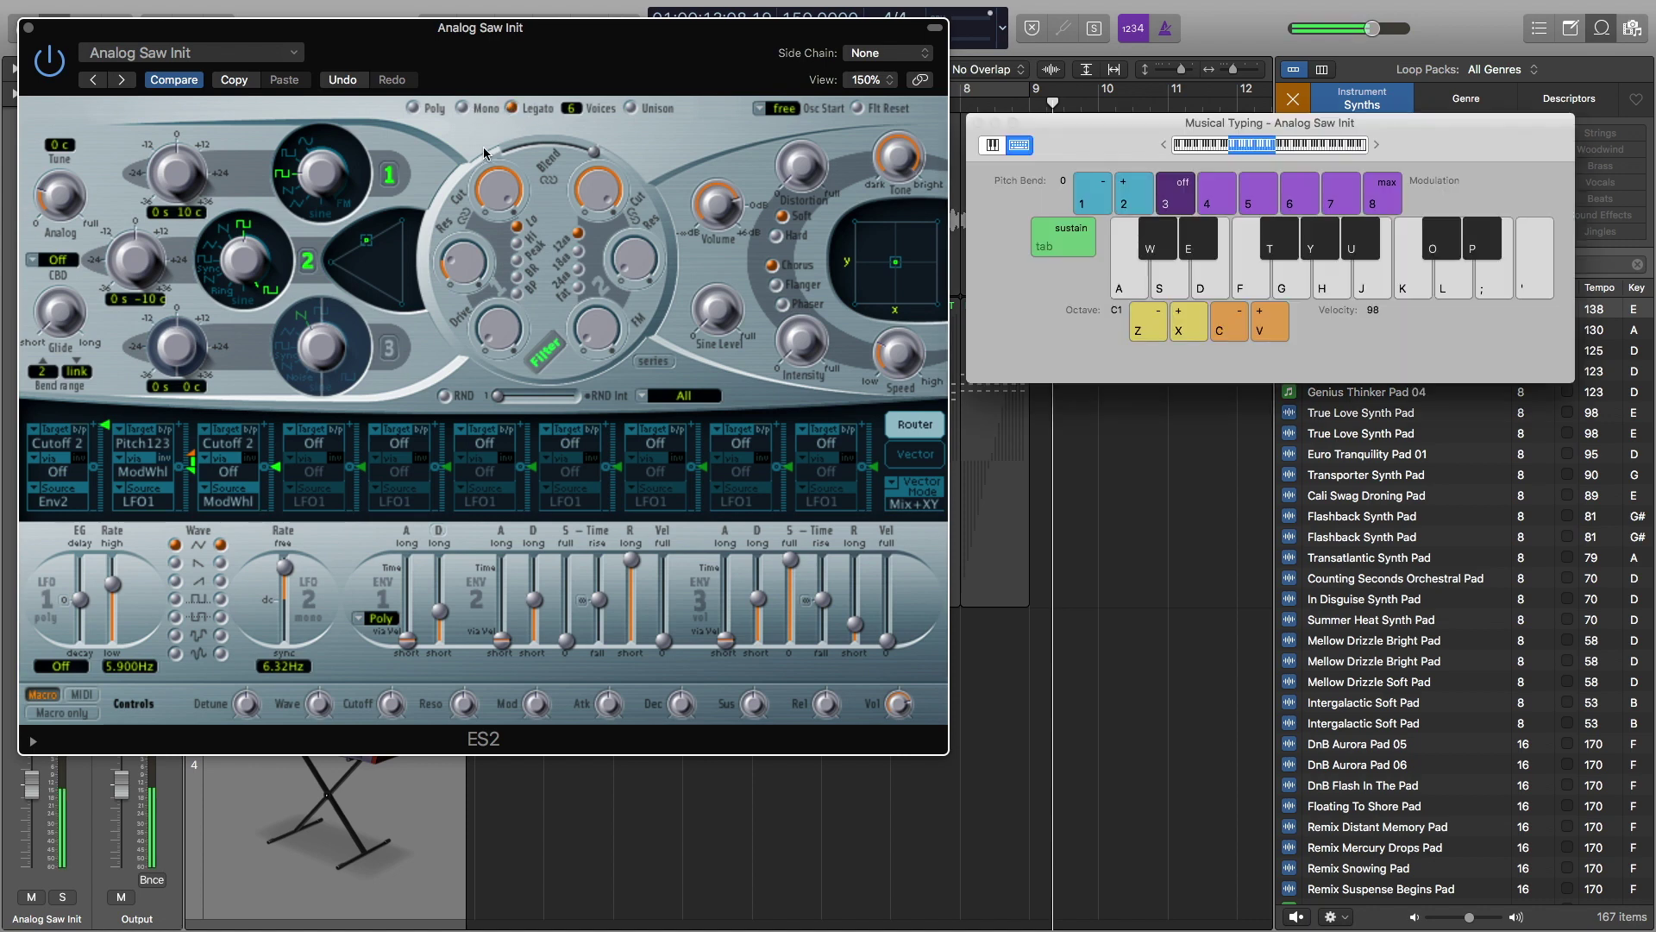
key("x")
key("j")
key("f")
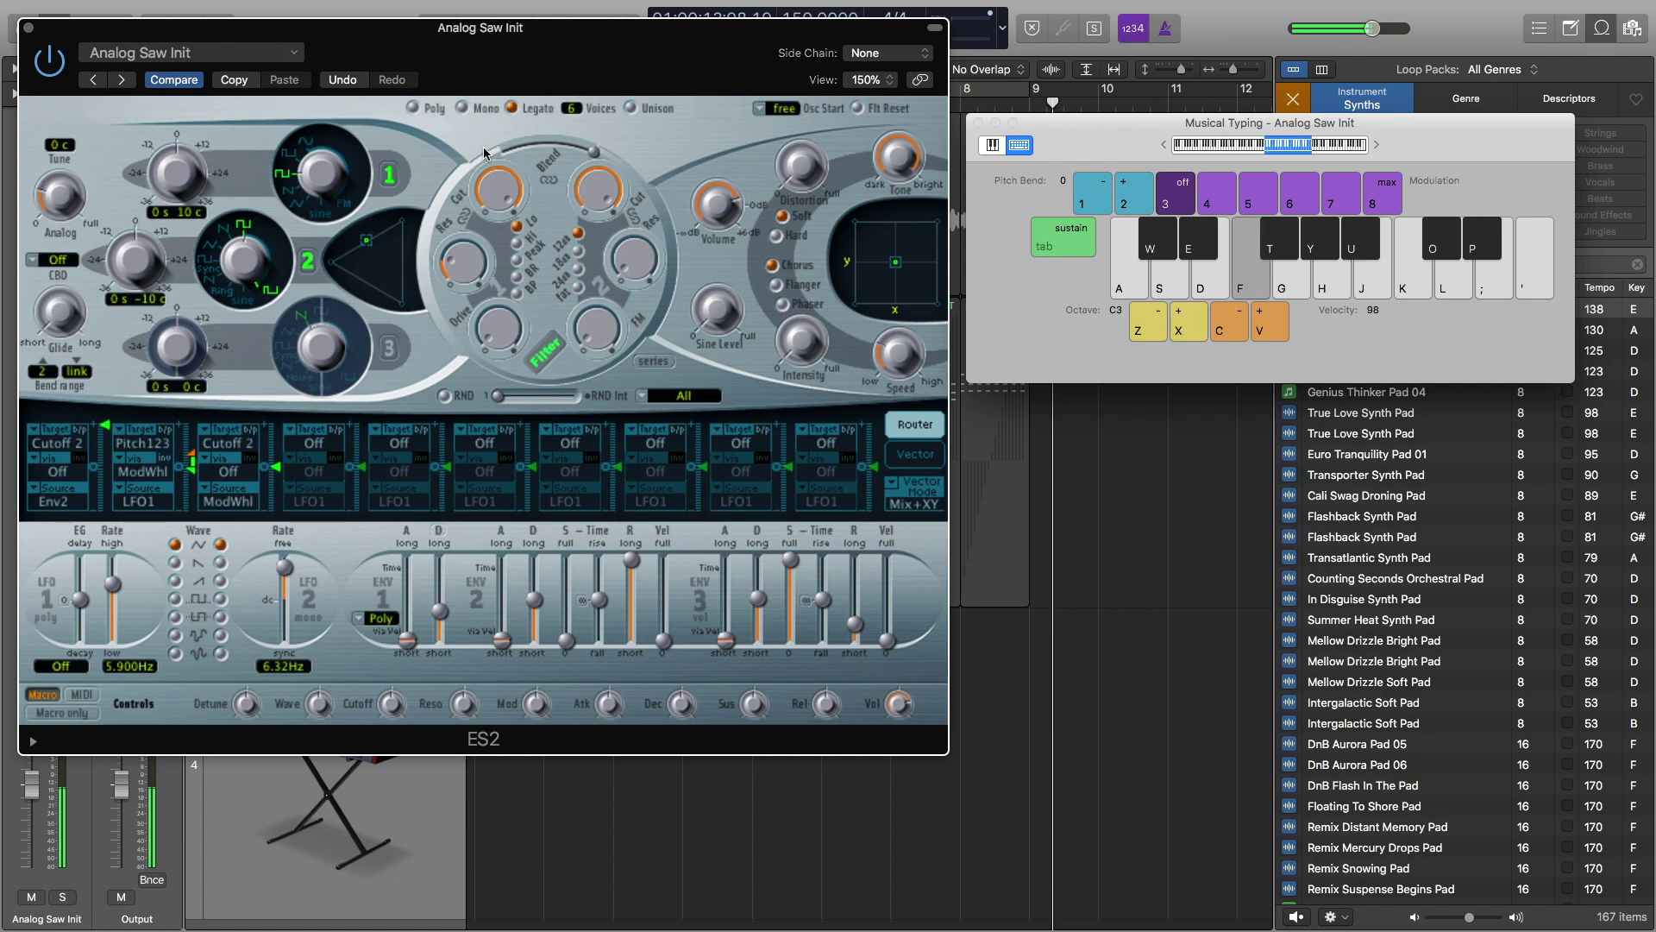
key("a")
key("f")
key("a")
key("f")
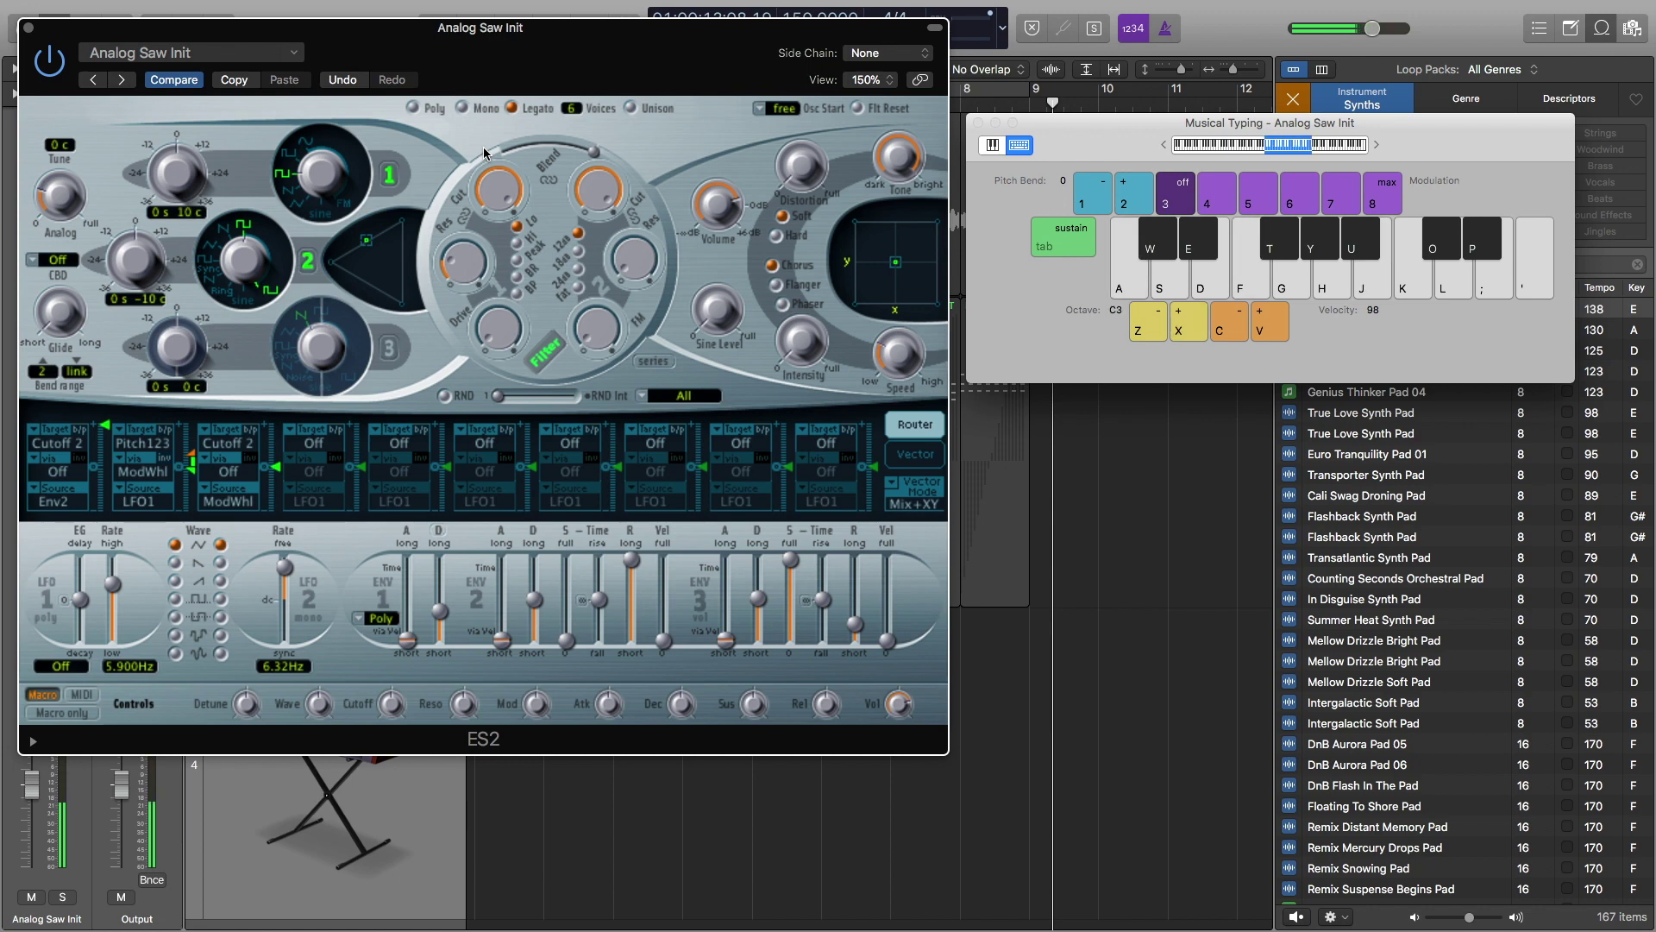
Adjust the ES2 Glide time, testing the slide by playing pairs of alternating notes
left_click_drag(56, 312, 47, 271)
key("g")
key("j")
key("j")
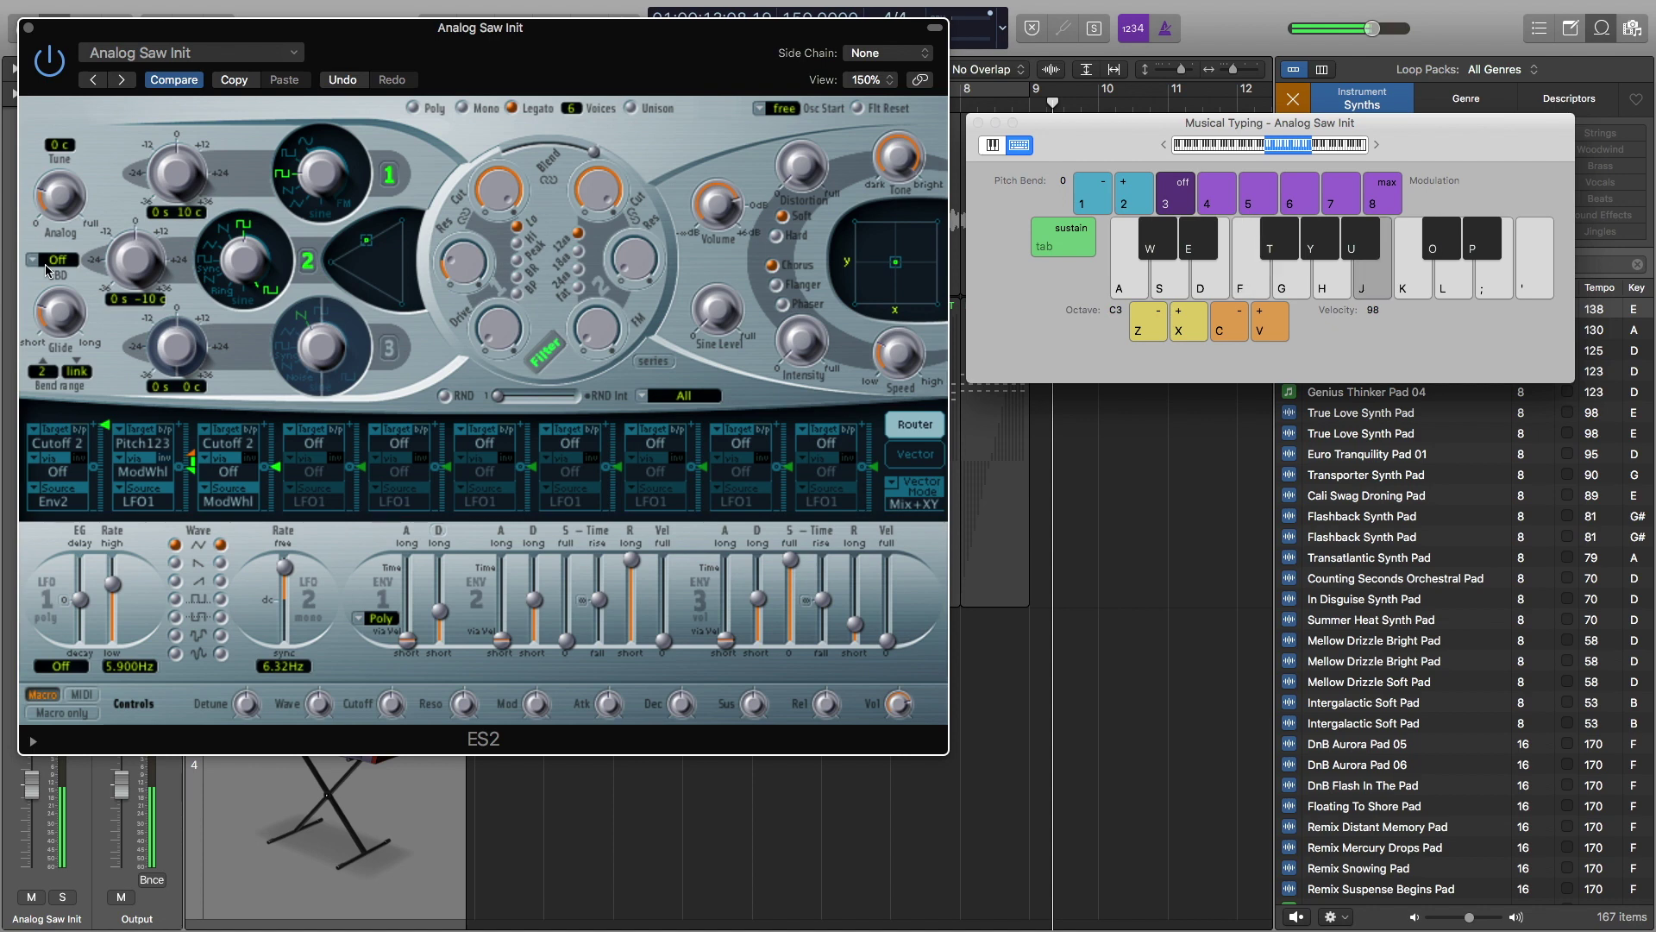
key("g")
key("j")
left_click_drag(46, 270, 52, 278)
key("f")
key("j")
key("f")
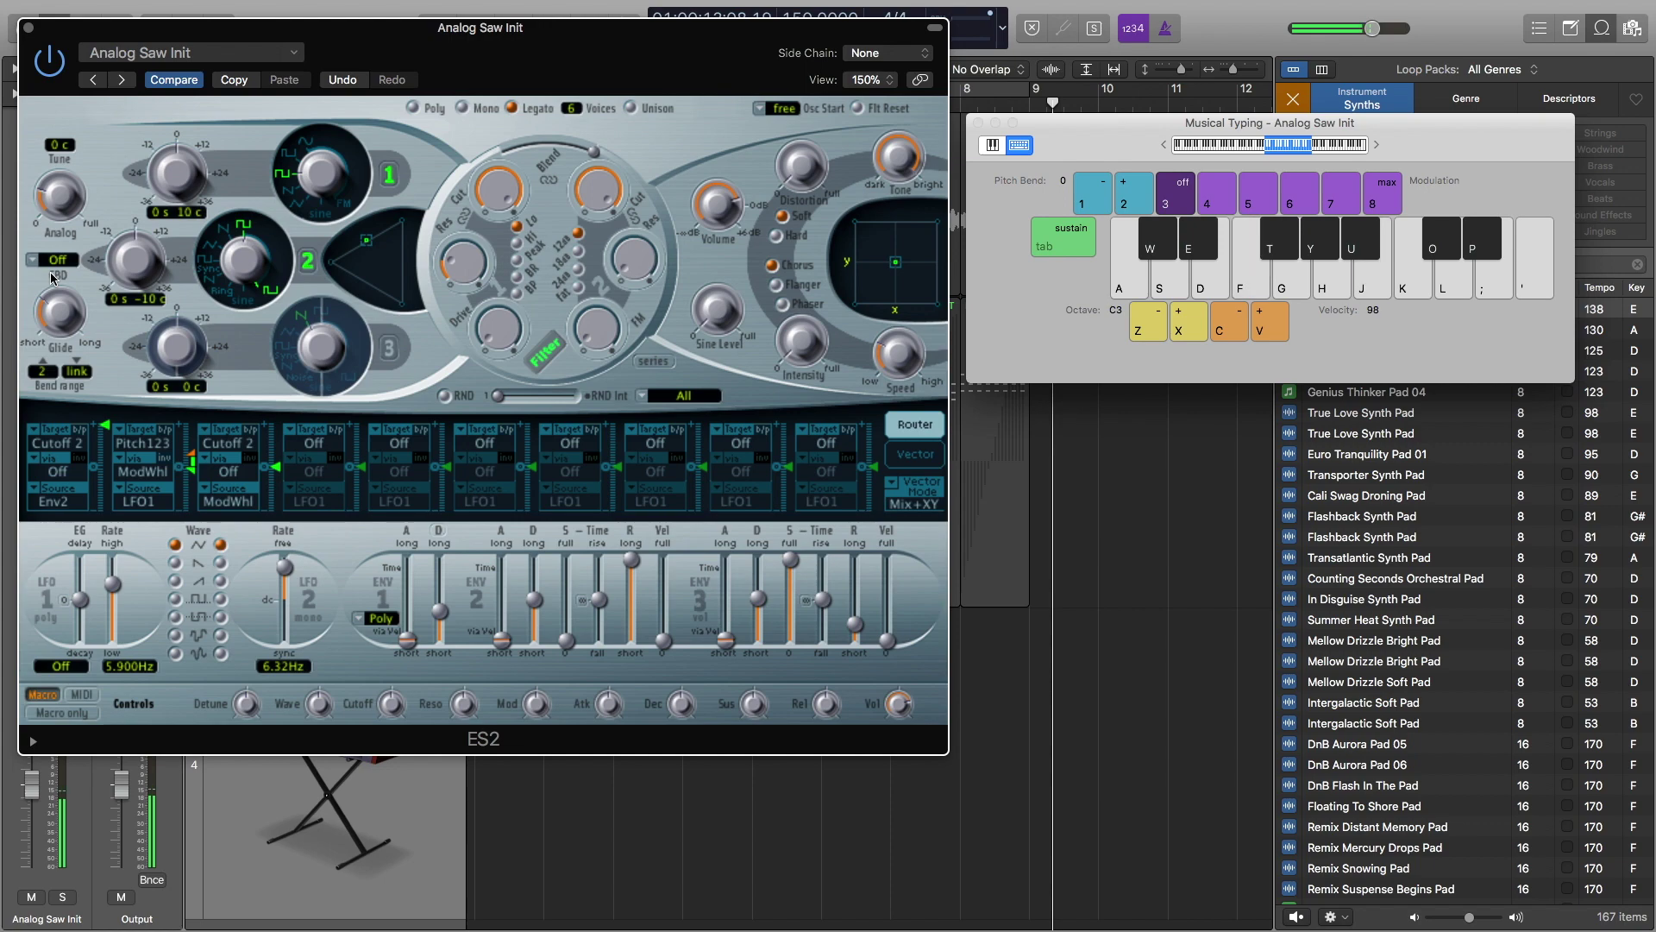
left_click_drag(50, 302, 47, 317)
key("ctrl+Up")
left_click(872, 26)
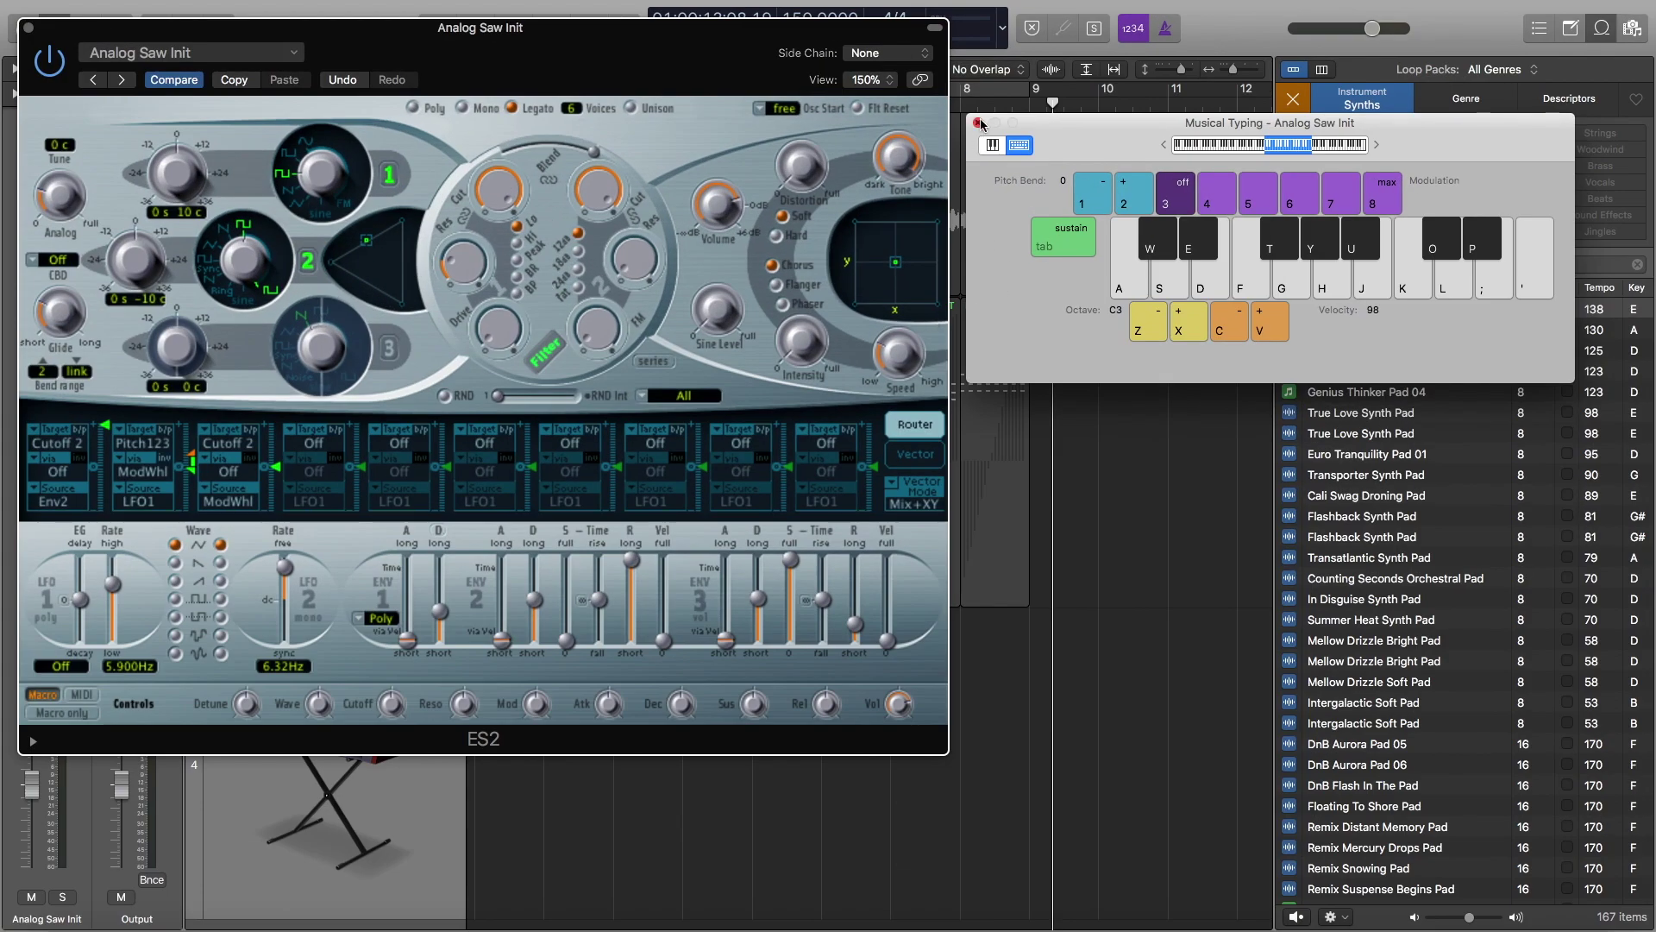
Raise the ES2 attack macro slightly, test it with a few notes, and close the Musical Typing and ES2 windows
mouse_move(609, 711)
left_click_drag(609, 711, 603, 691)
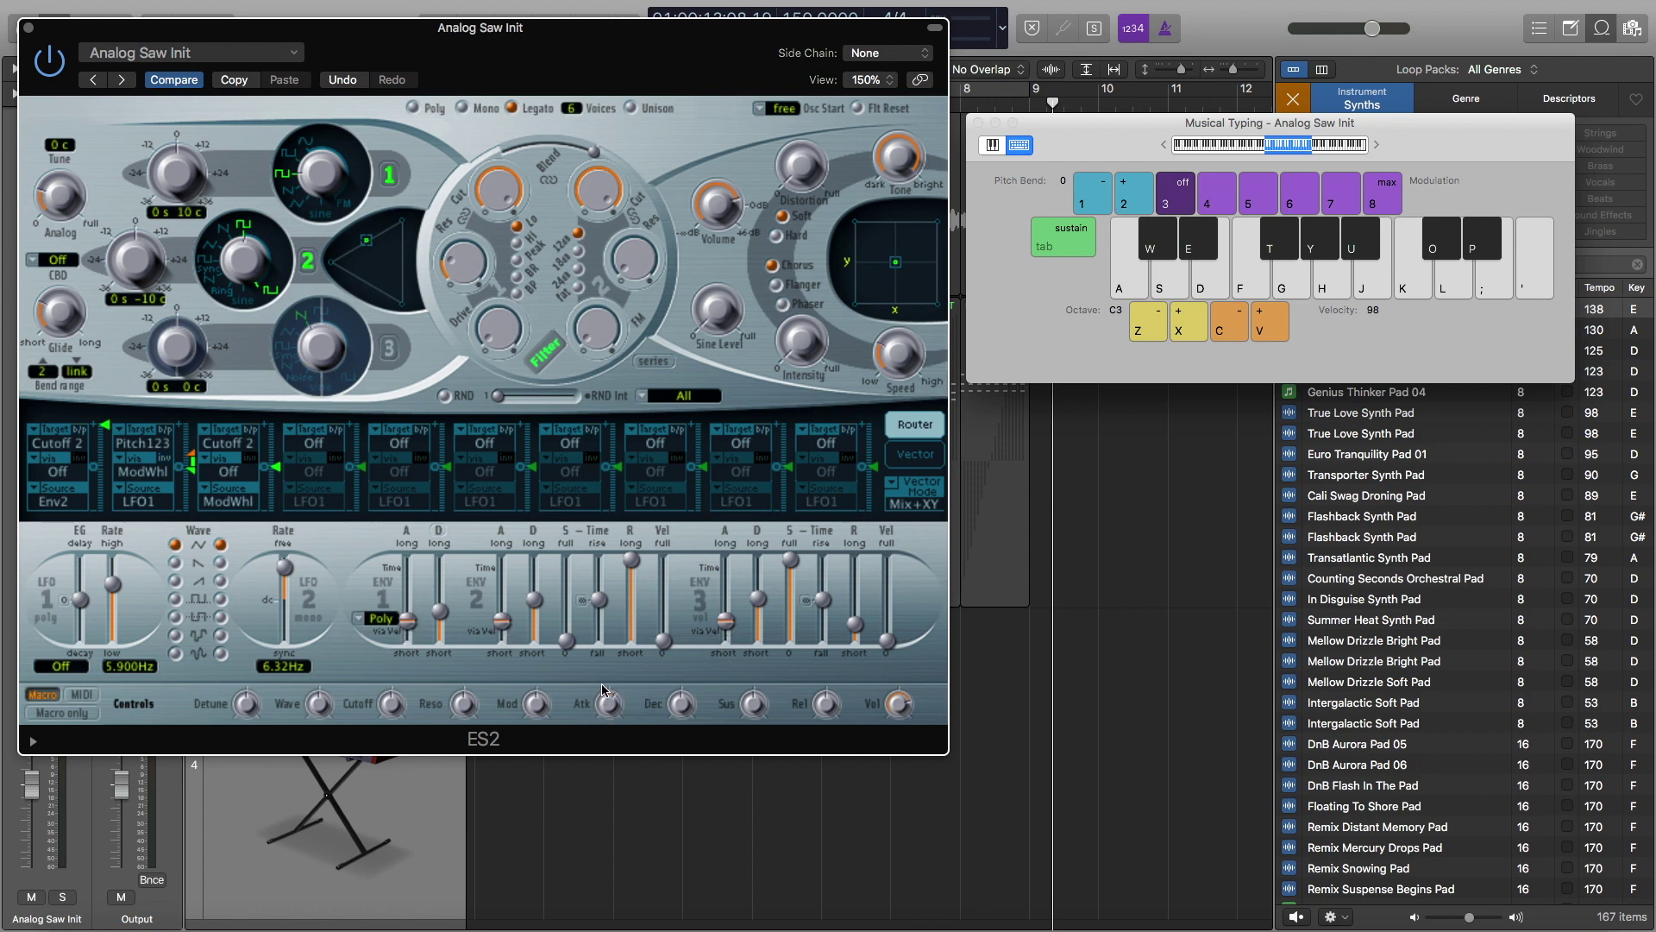
key("f")
key("h")
key("h")
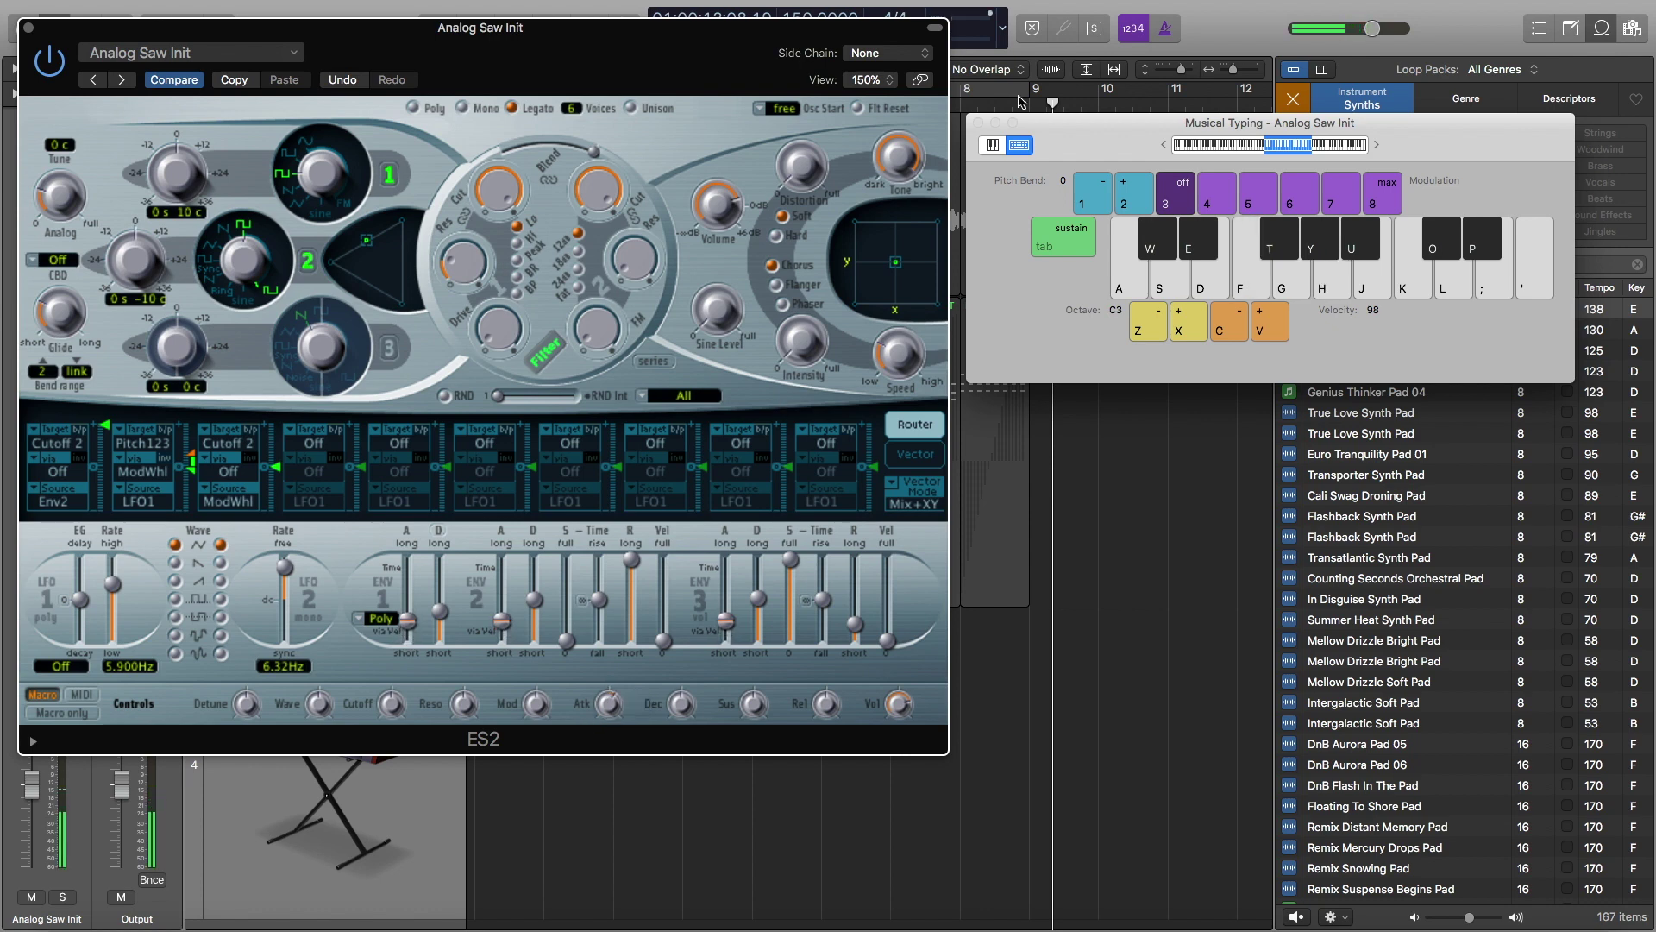
left_click(979, 123)
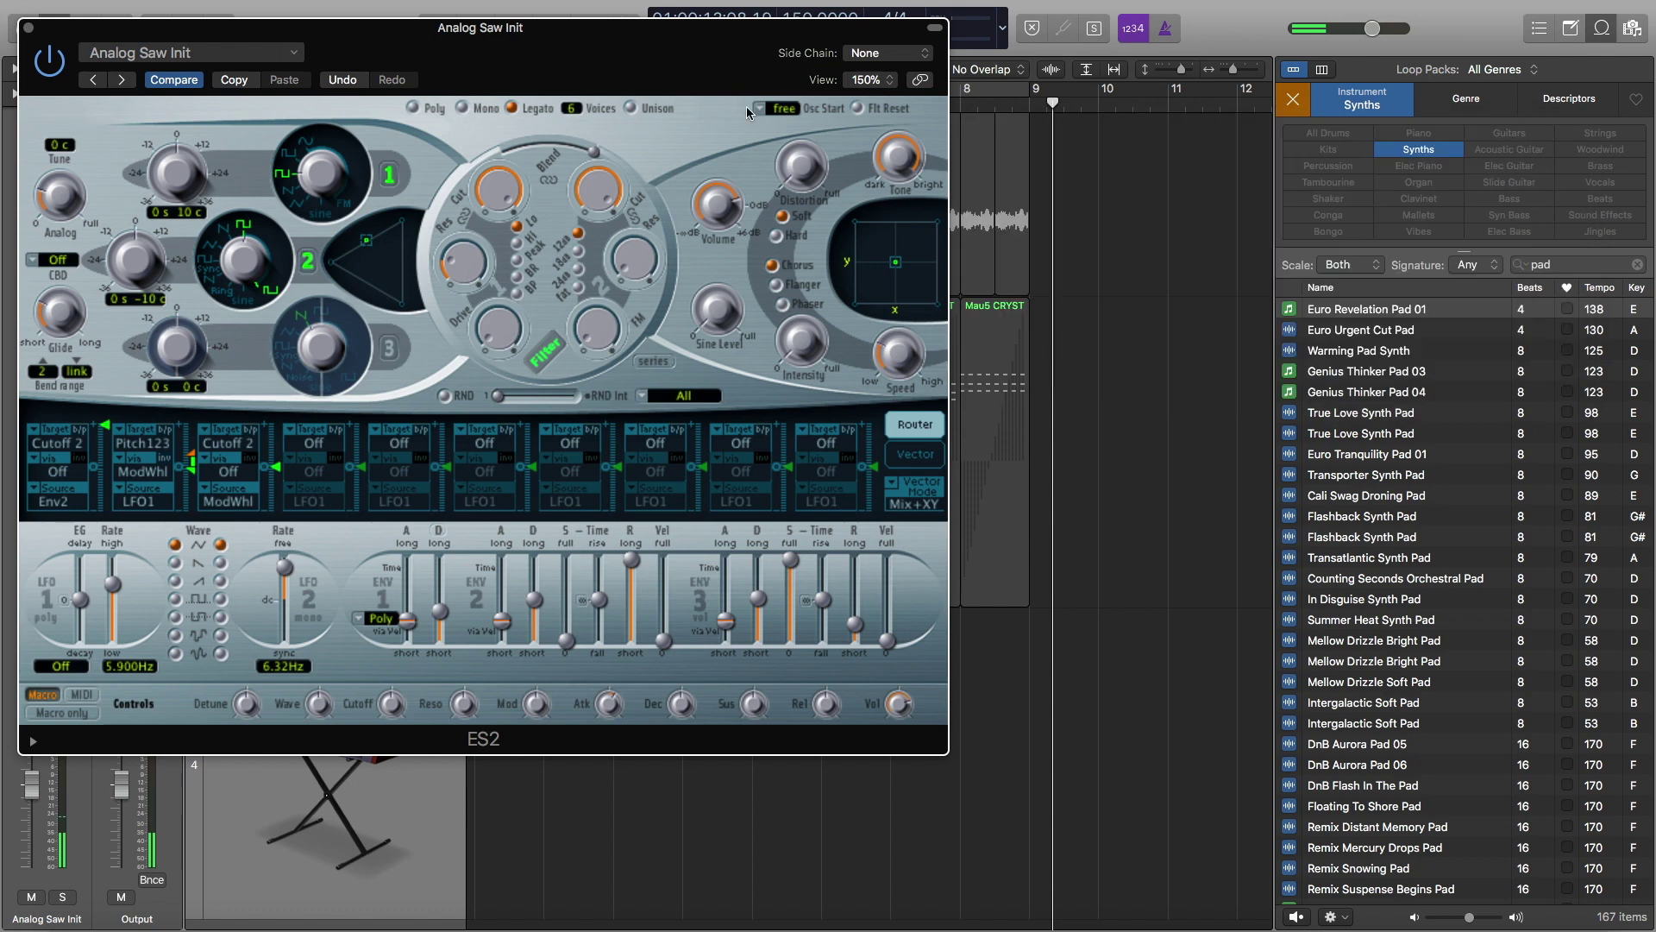
left_click(29, 29)
Create an empty MIDI region at bar 1 on the Analog Saw Init track and open the Piano Roll
right_click(491, 652)
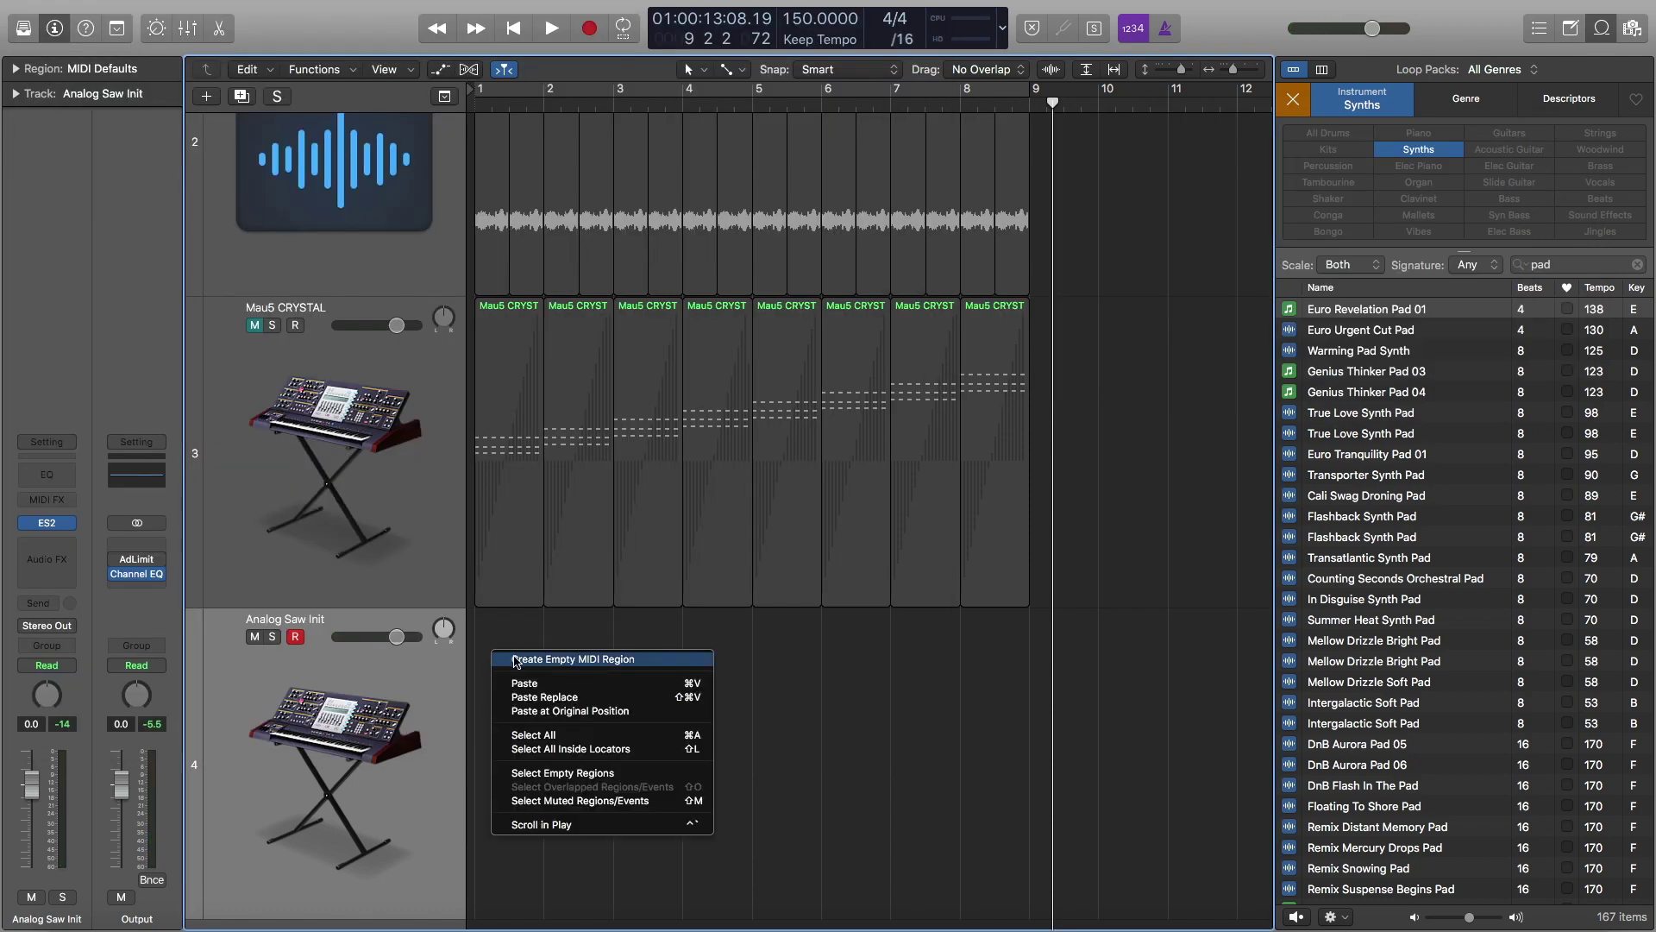
left_click(515, 659)
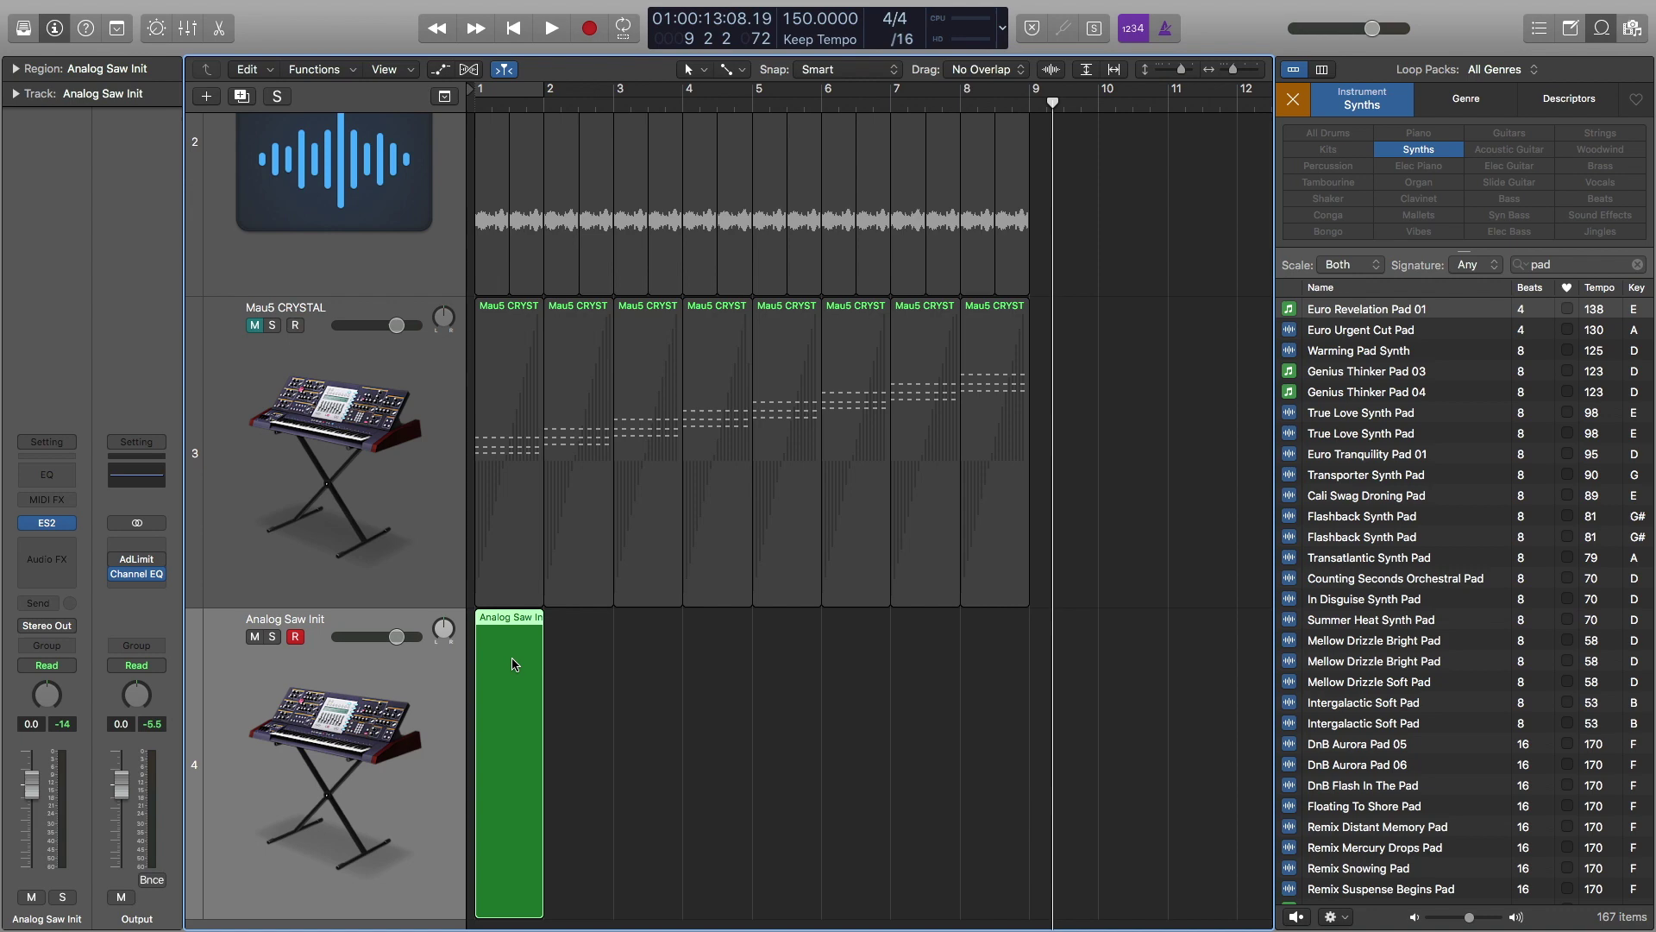
double_click(515, 663)
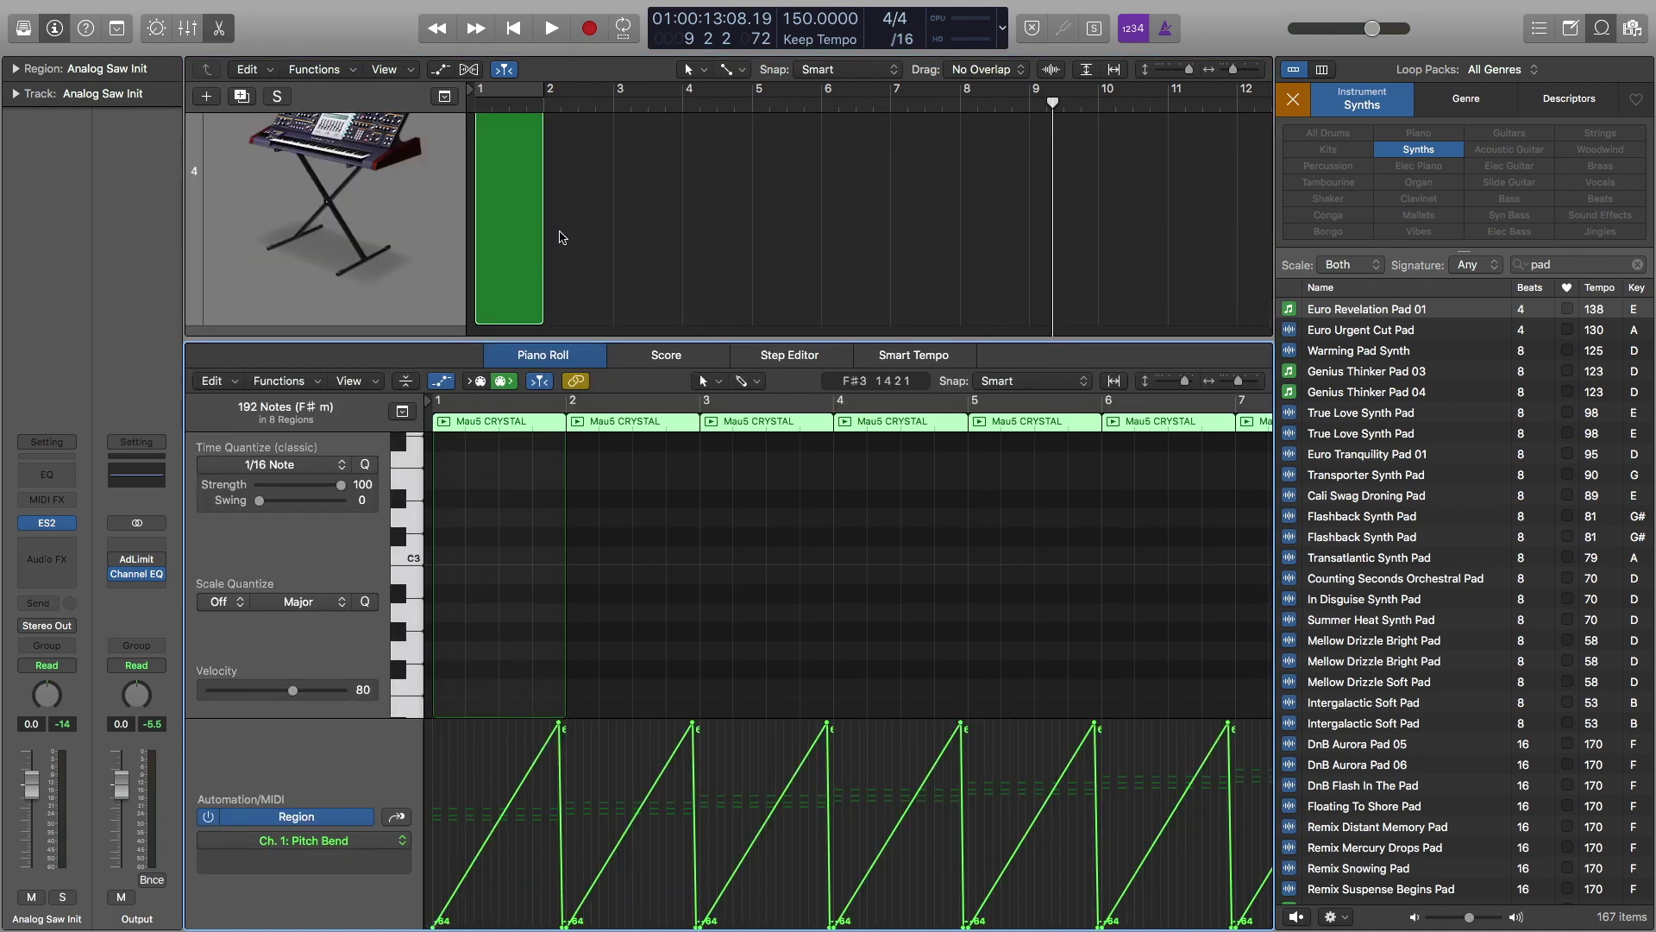
scroll(562, 239, "up", 3)
scroll(562, 245, "down", 4)
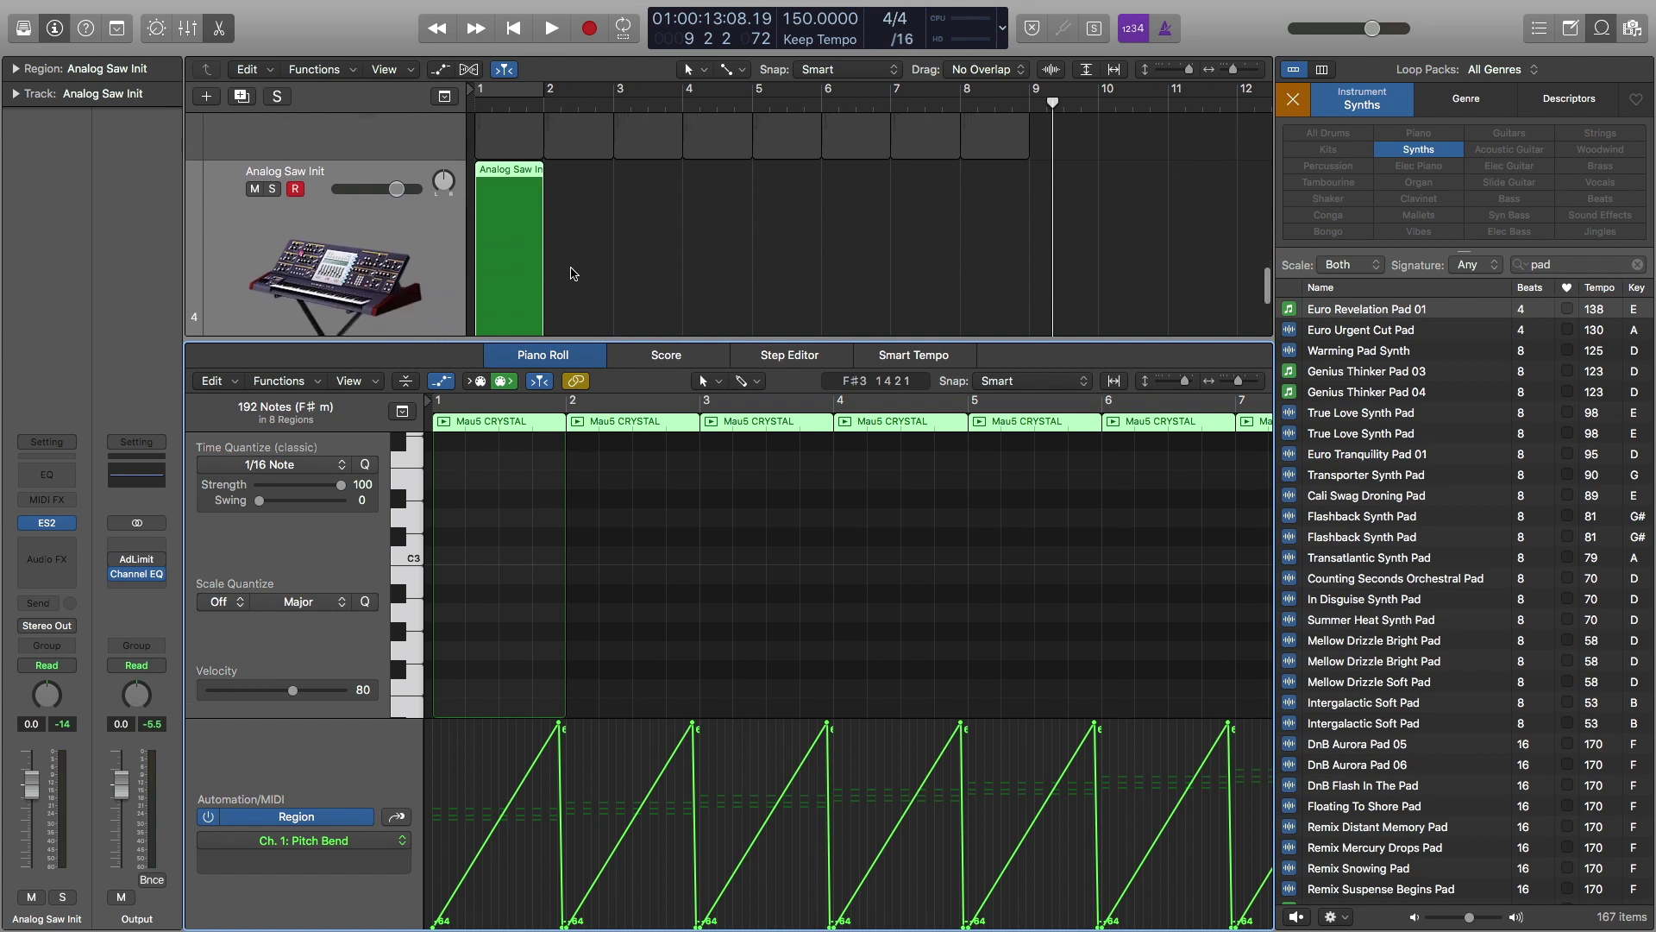
scroll(448, 846, "up", 1)
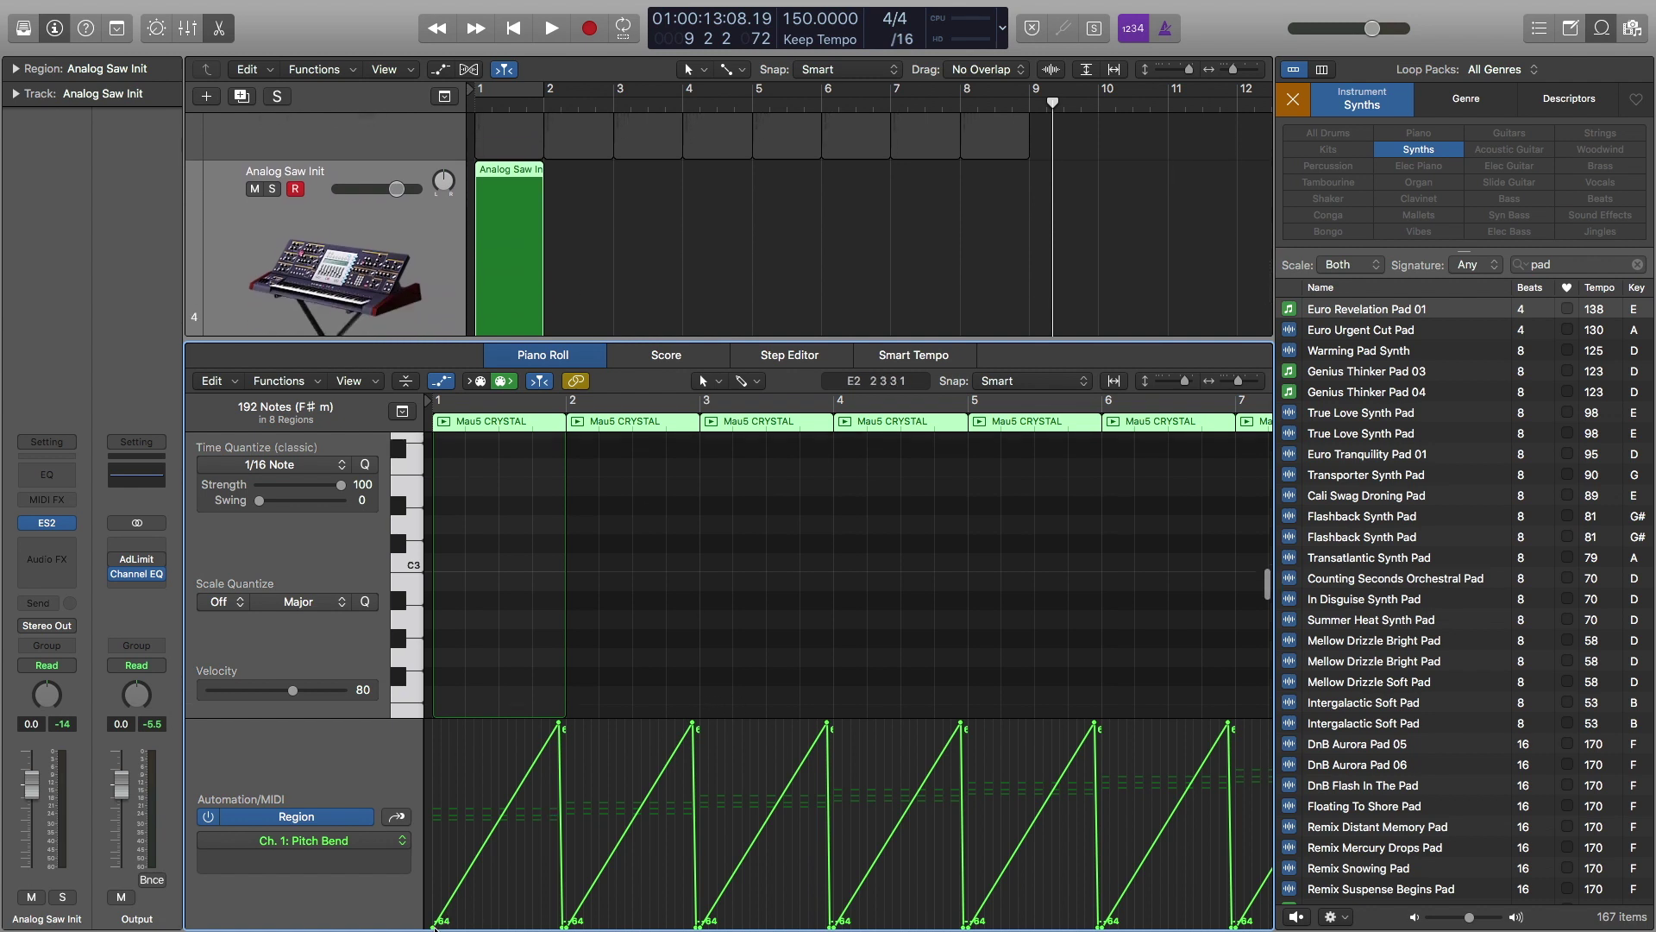
Set the Pitch Bend of the Analog Saw Init region to 0 and hide the automation area
left_click(465, 810)
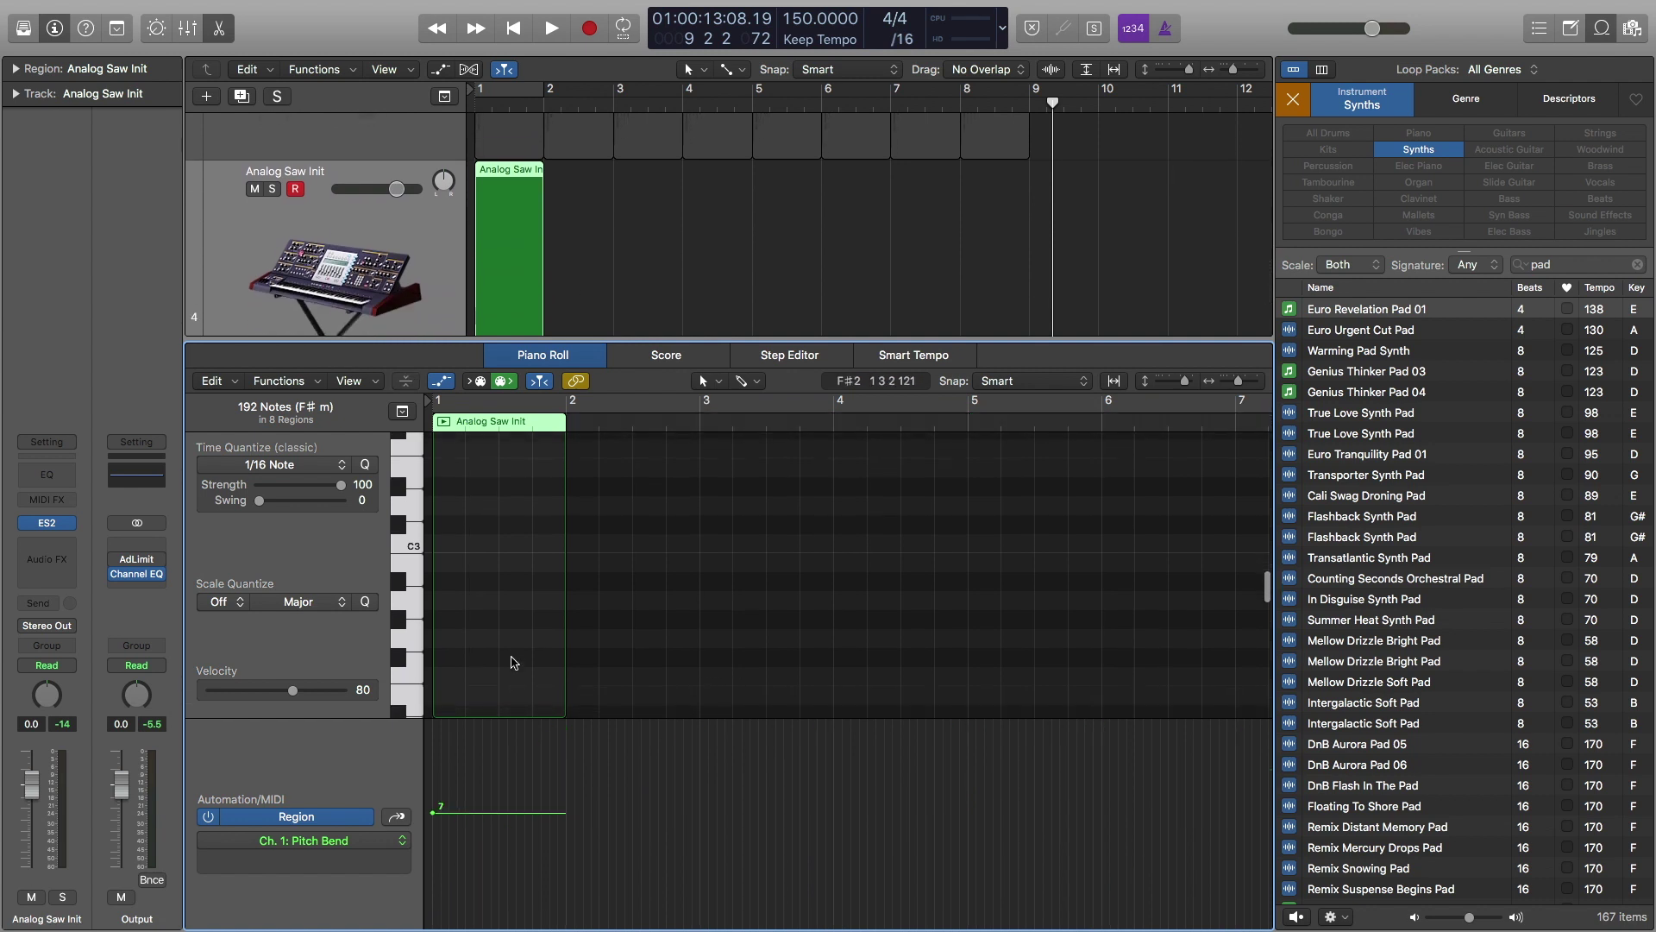
left_click(489, 224)
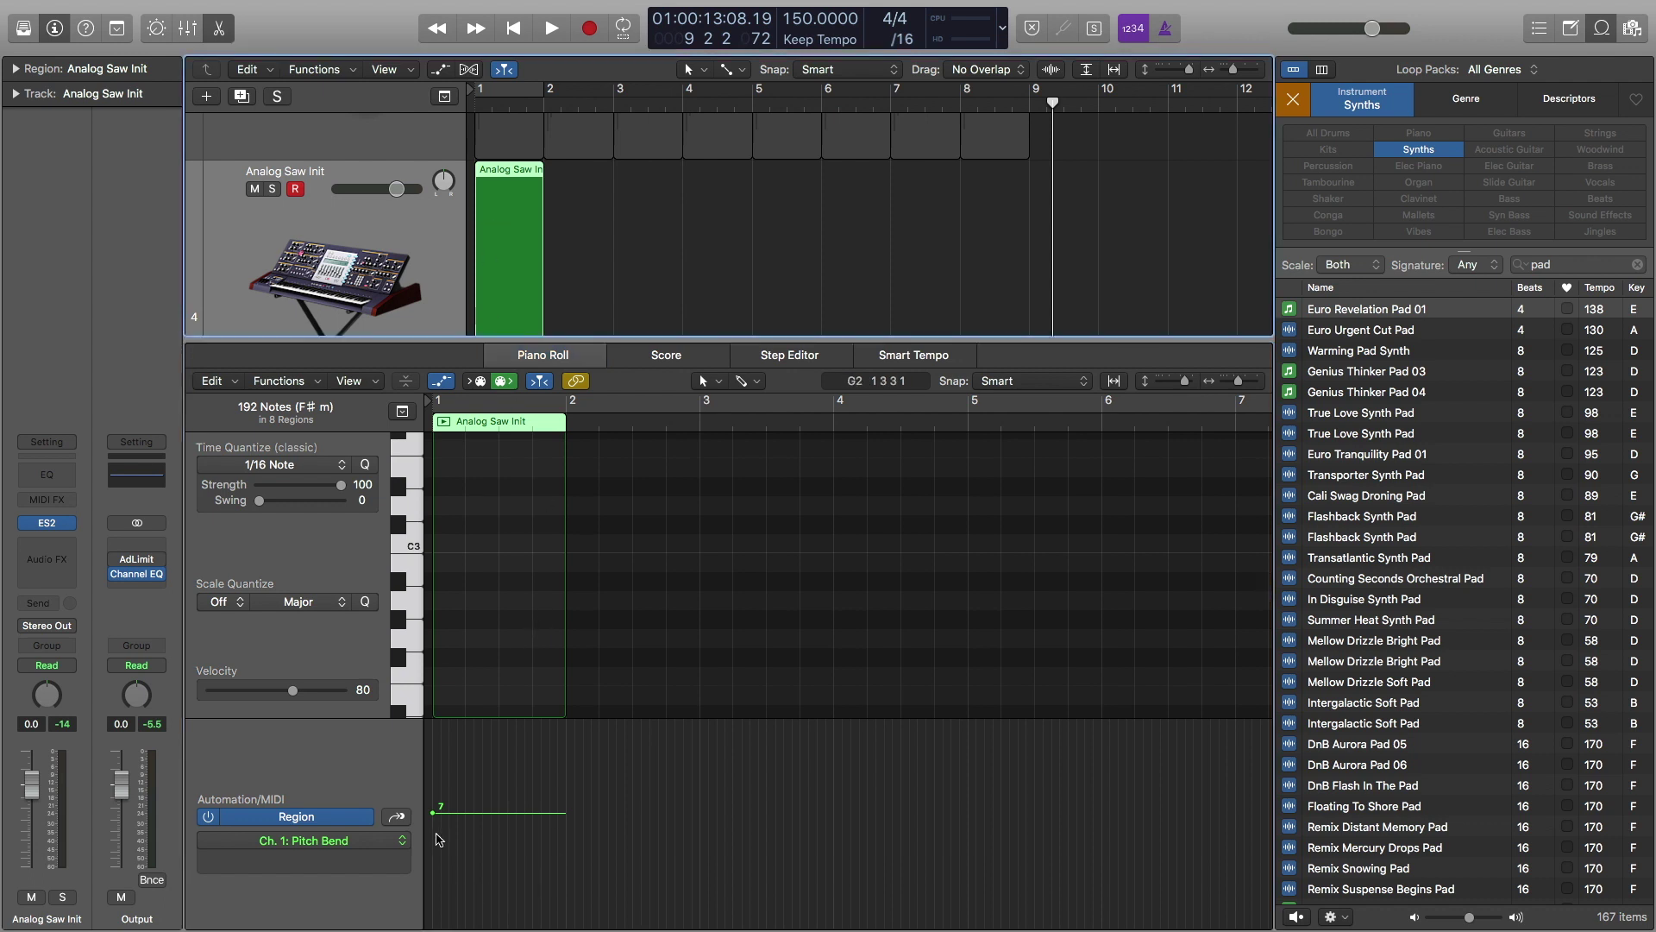
left_click_drag(436, 818, 428, 826)
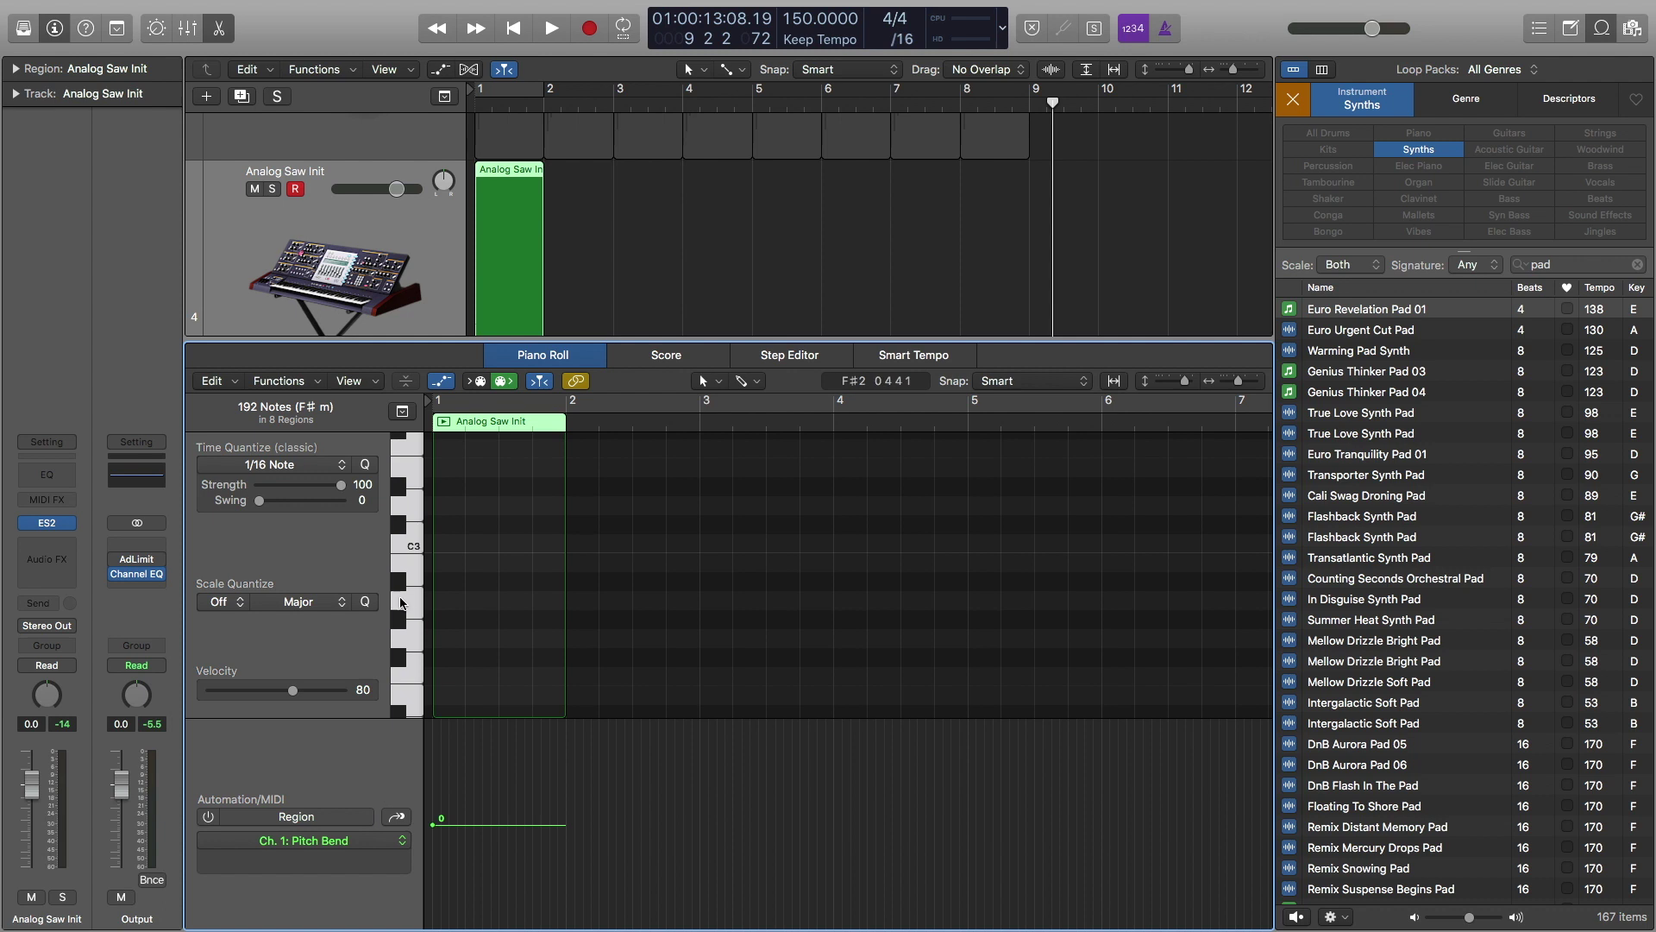
left_click(441, 381)
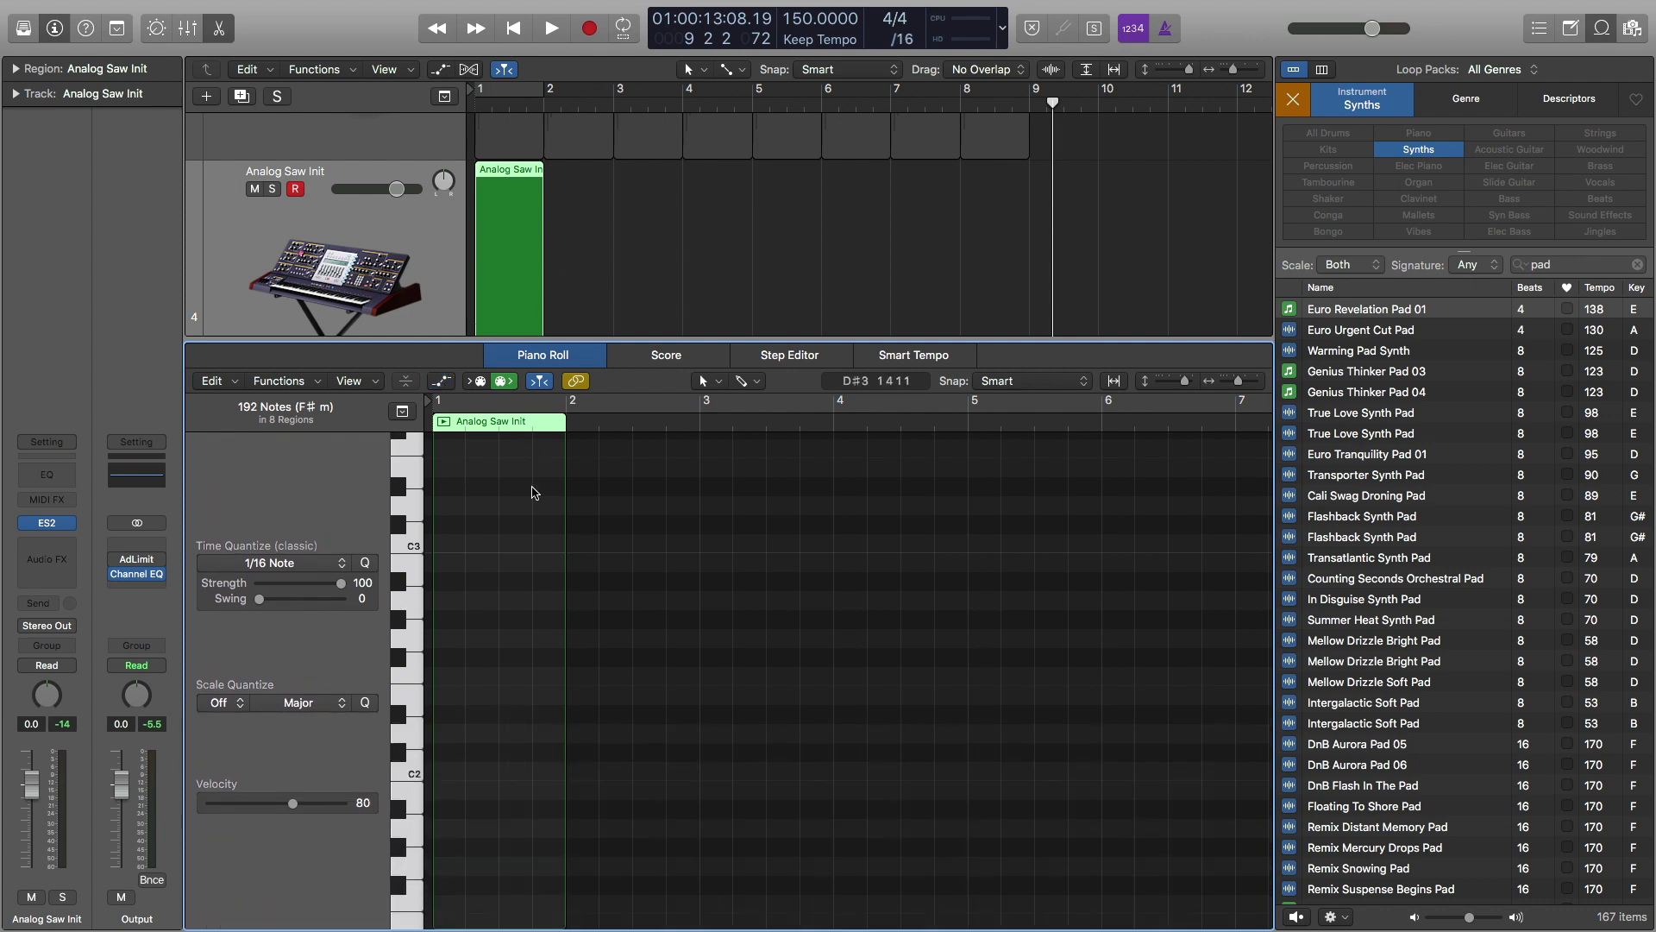
Draw a sixteenth note on F#2 at position 1 1 1 1 and copy it an octave up to F#3
scroll(532, 520, "up", 8)
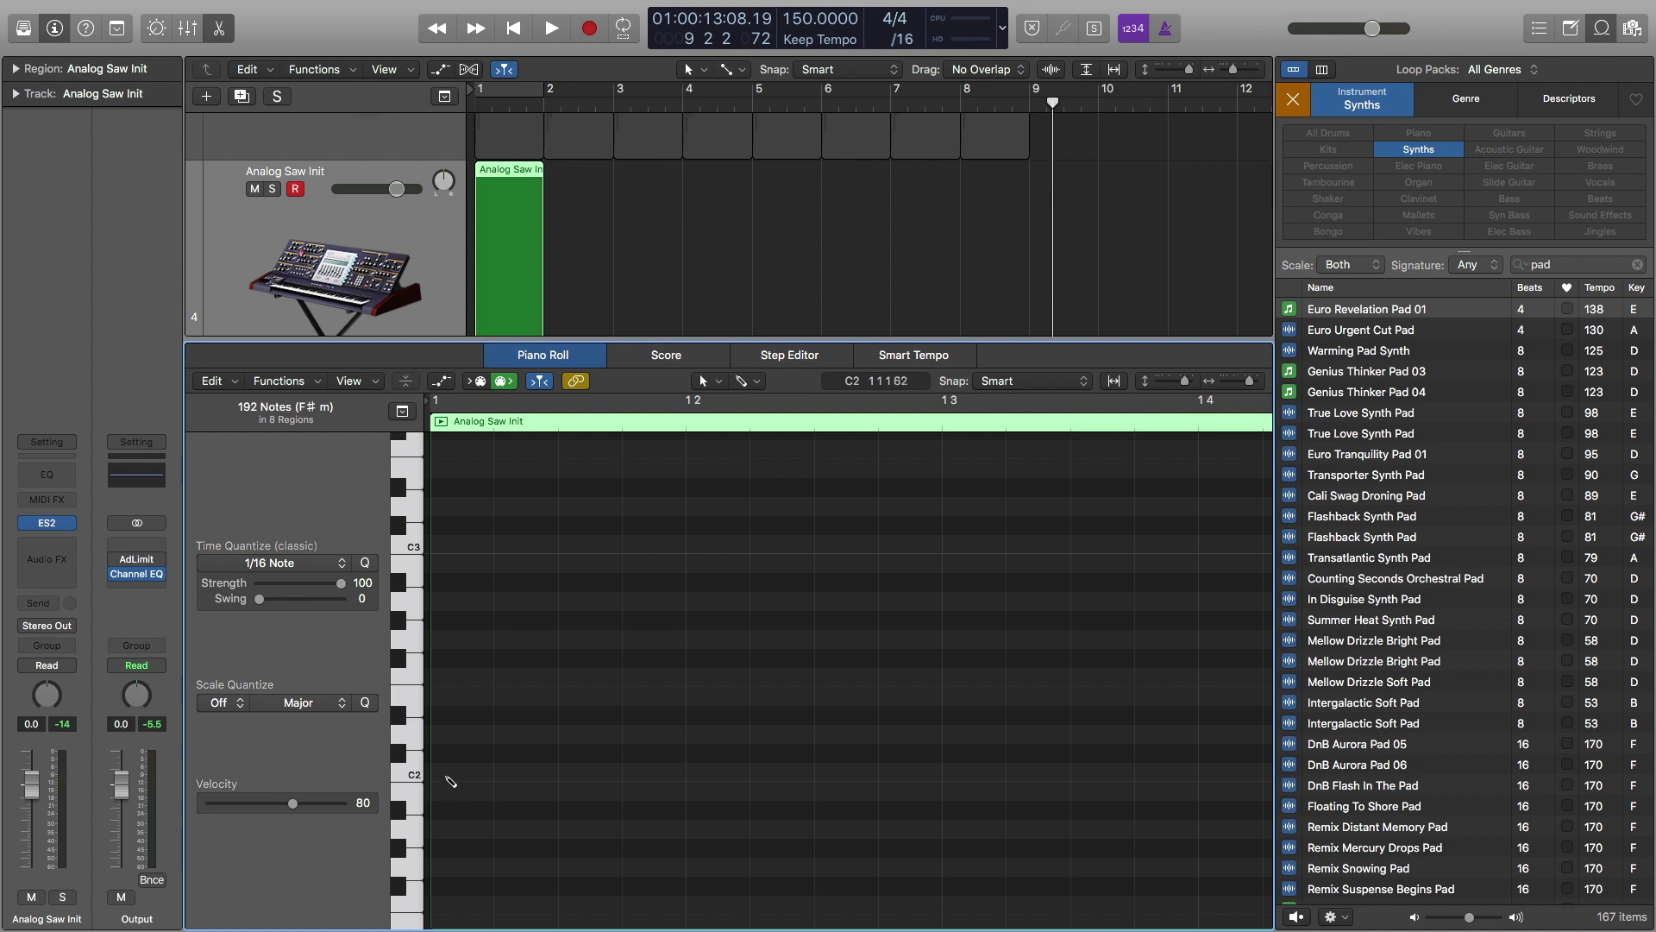
left_click(446, 660)
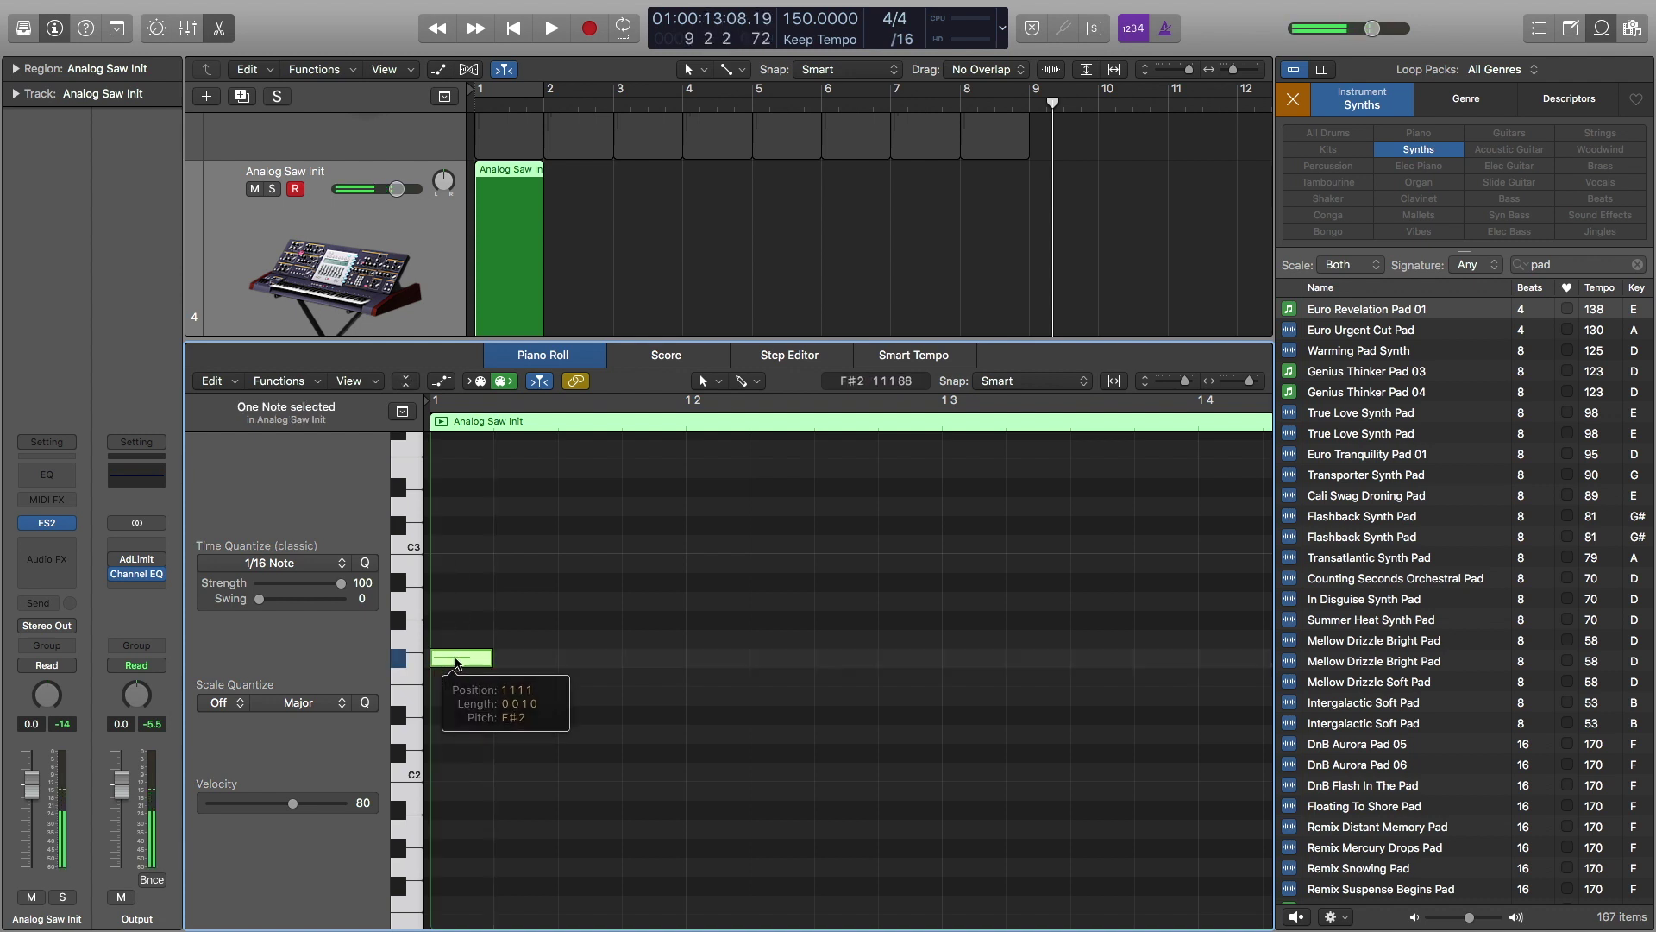
left_click_drag(463, 660, 479, 505)
scroll(479, 518, "up", 5)
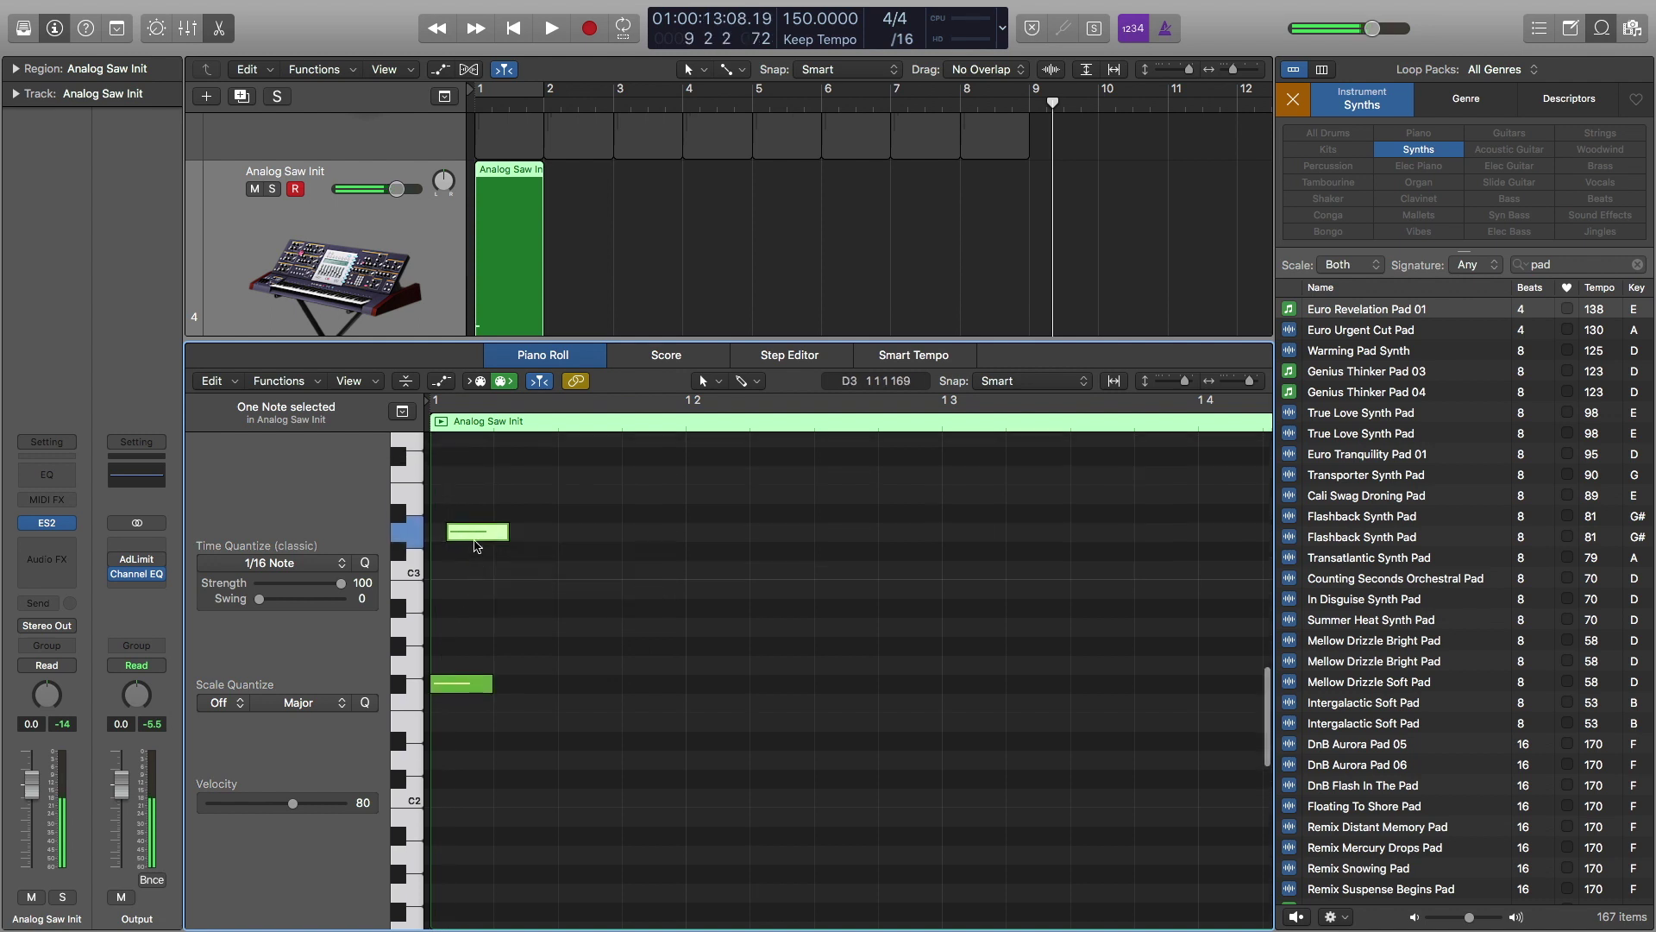
left_click_drag(463, 649, 461, 573)
left_click(514, 636)
key("super+Right")
left_click(473, 593, "ctrl+alt")
key("super+Left")
key("super+Left")
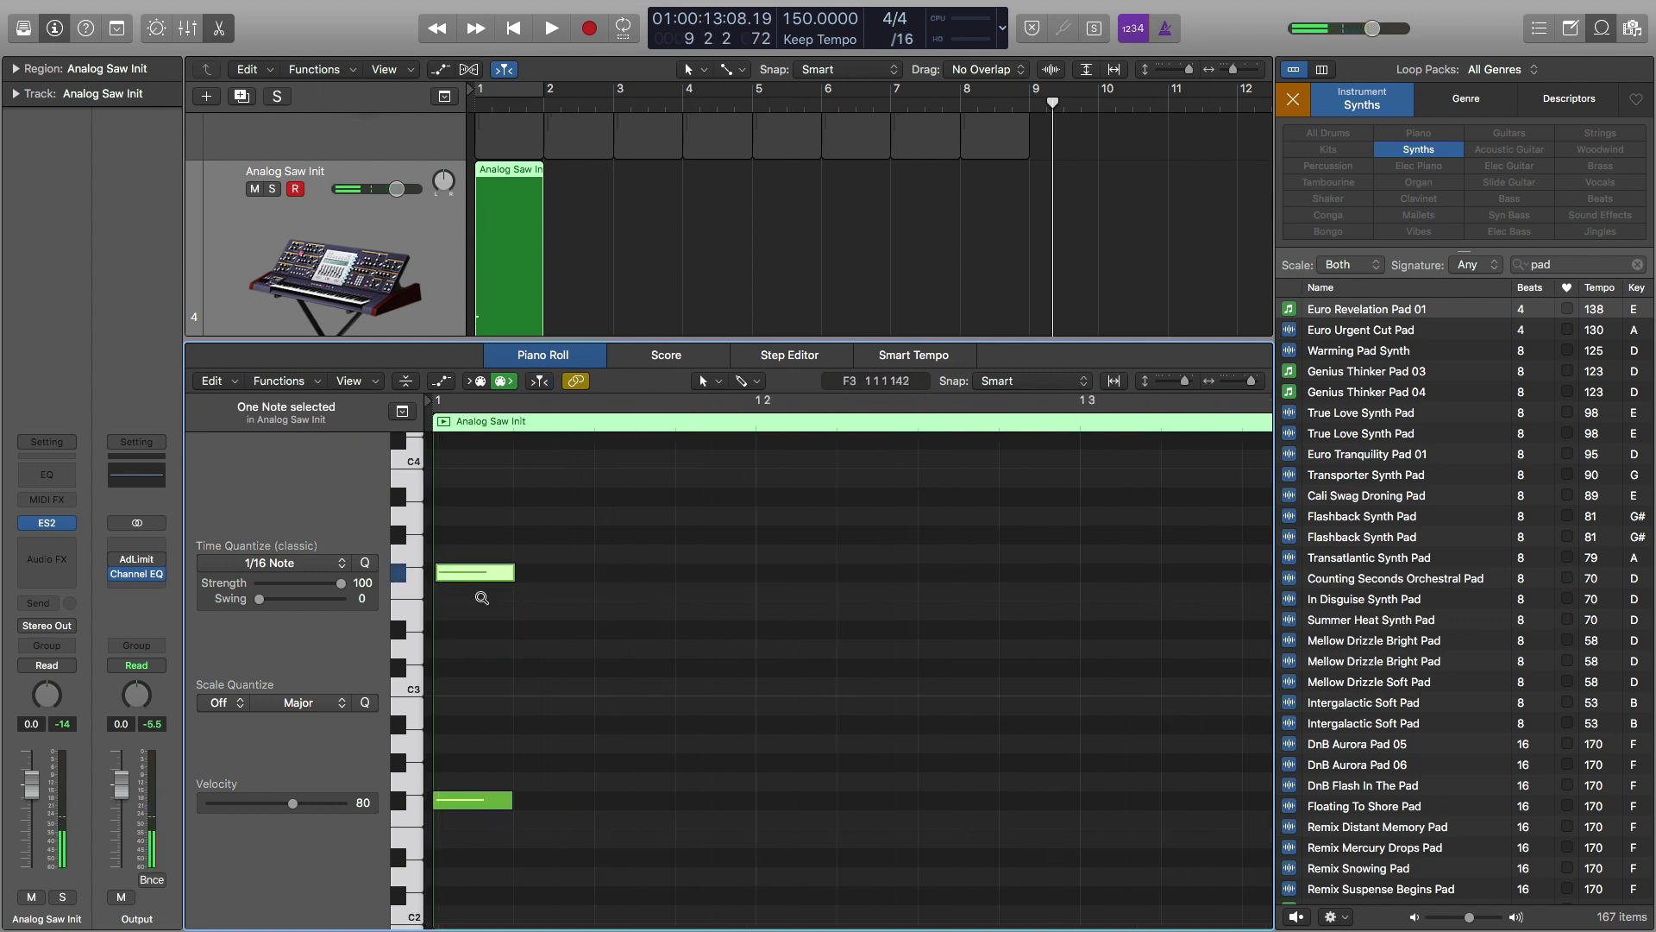
Shorten the F#2 and F#3 notes together to about three quarters of a sixteenth, checking the length by playback
key("Return")
key("space")
key("Return")
key("space")
key("super+Left")
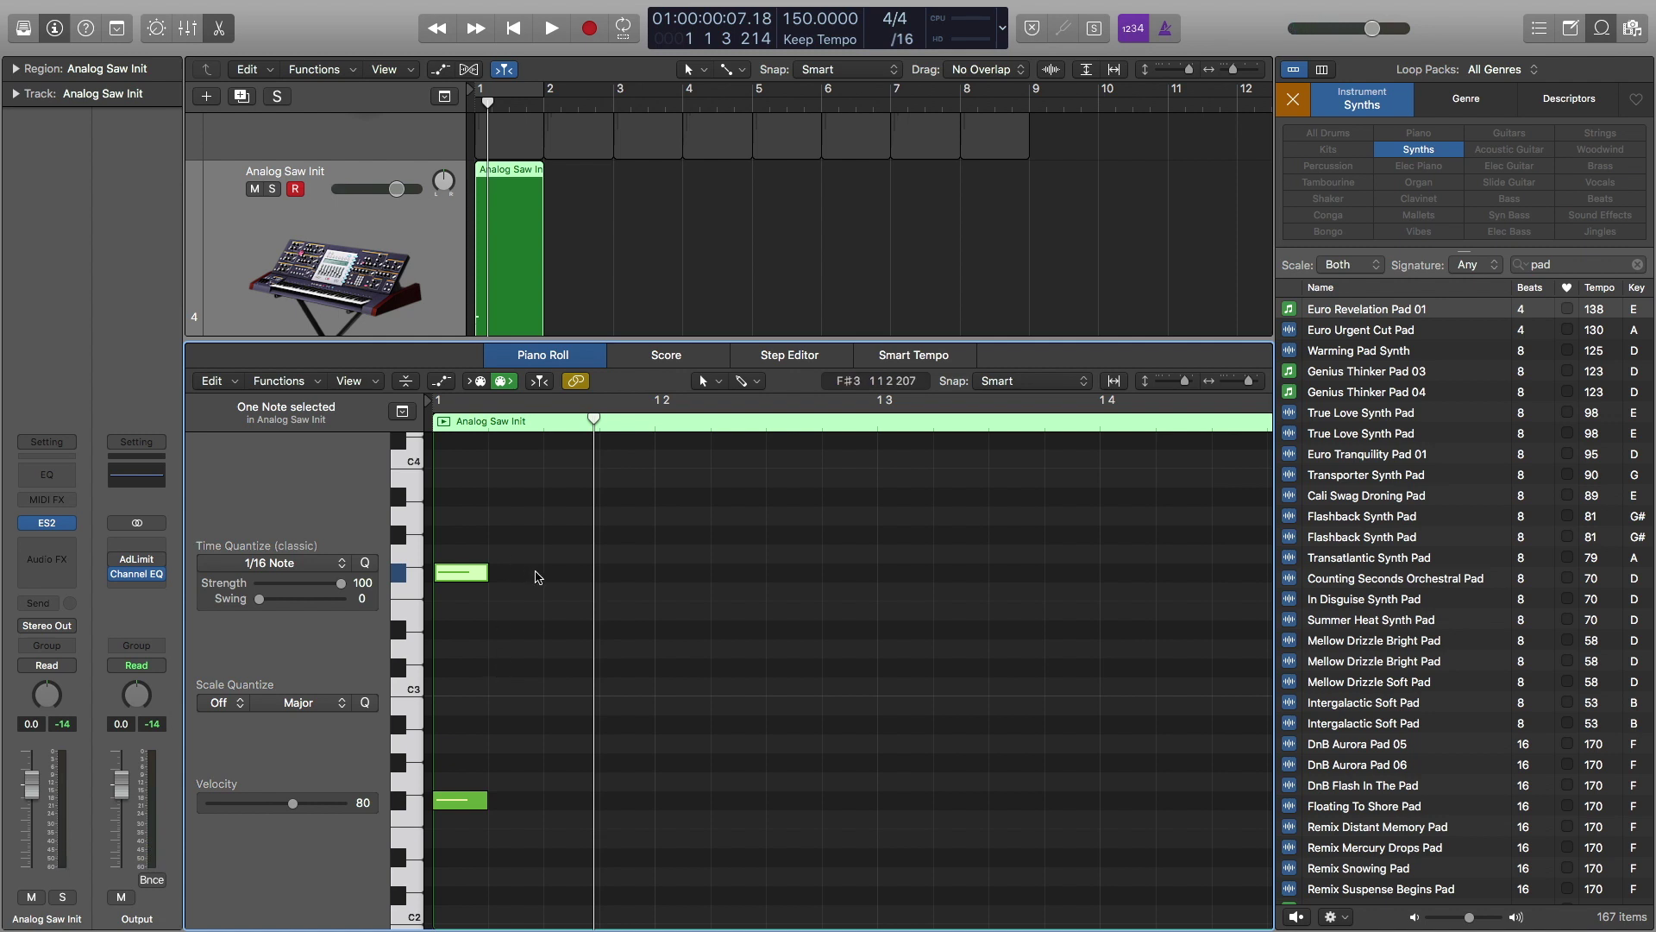
left_click_drag(527, 531, 459, 805)
key("space")
key("space")
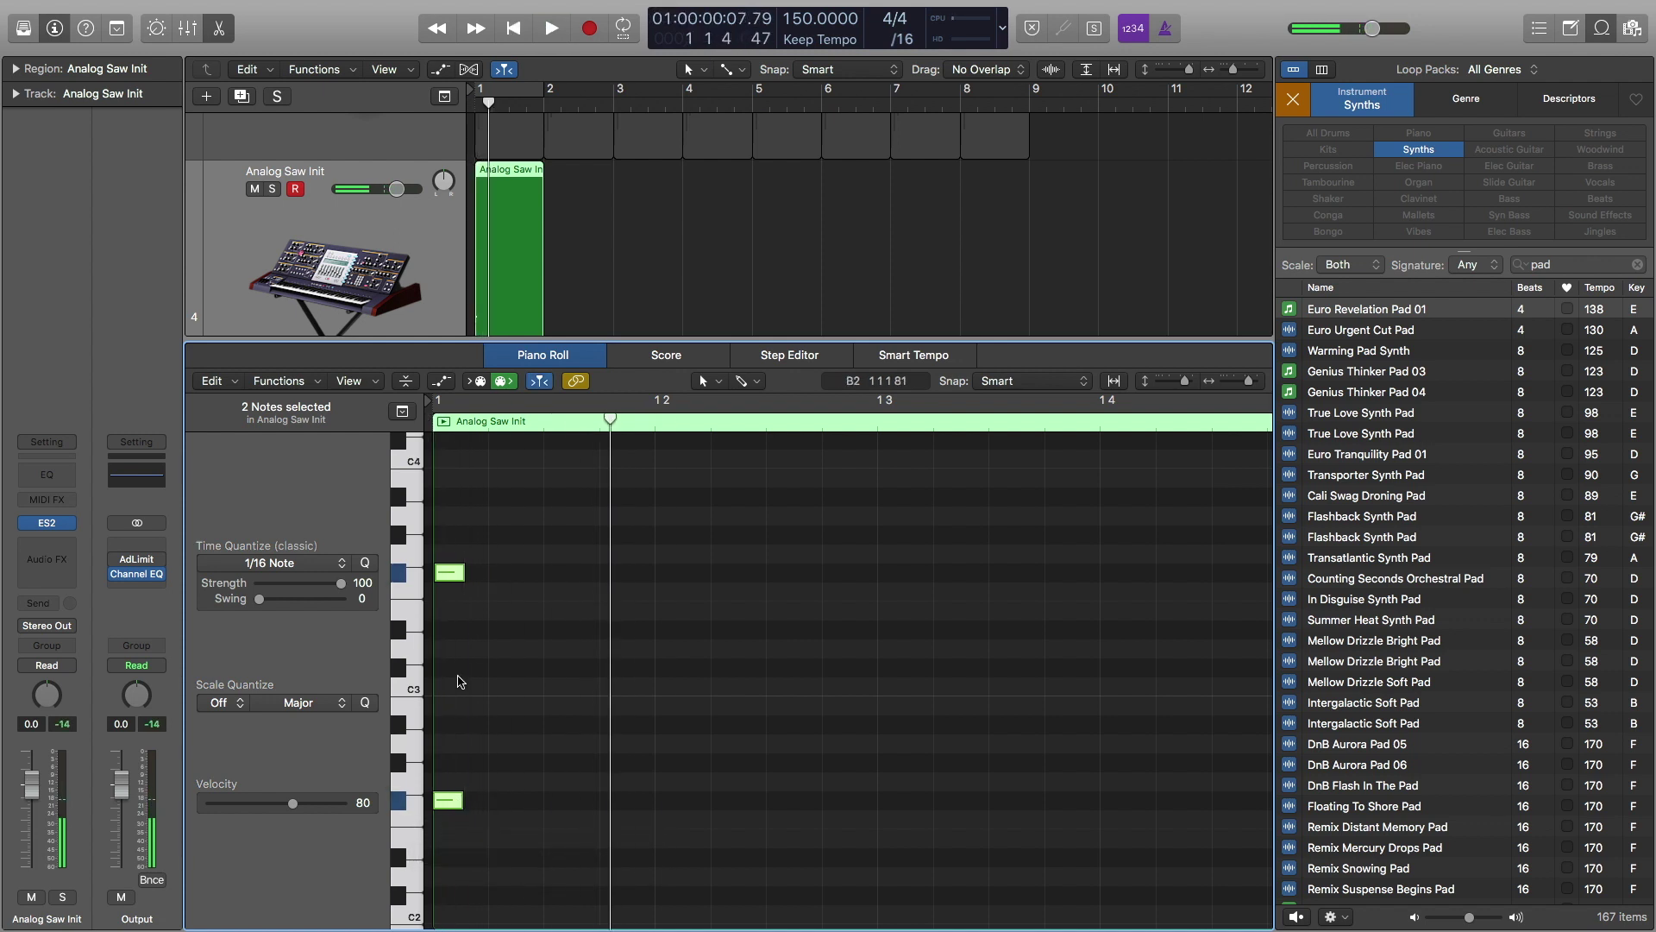
left_click_drag(463, 579, 472, 579)
key("space")
key("space")
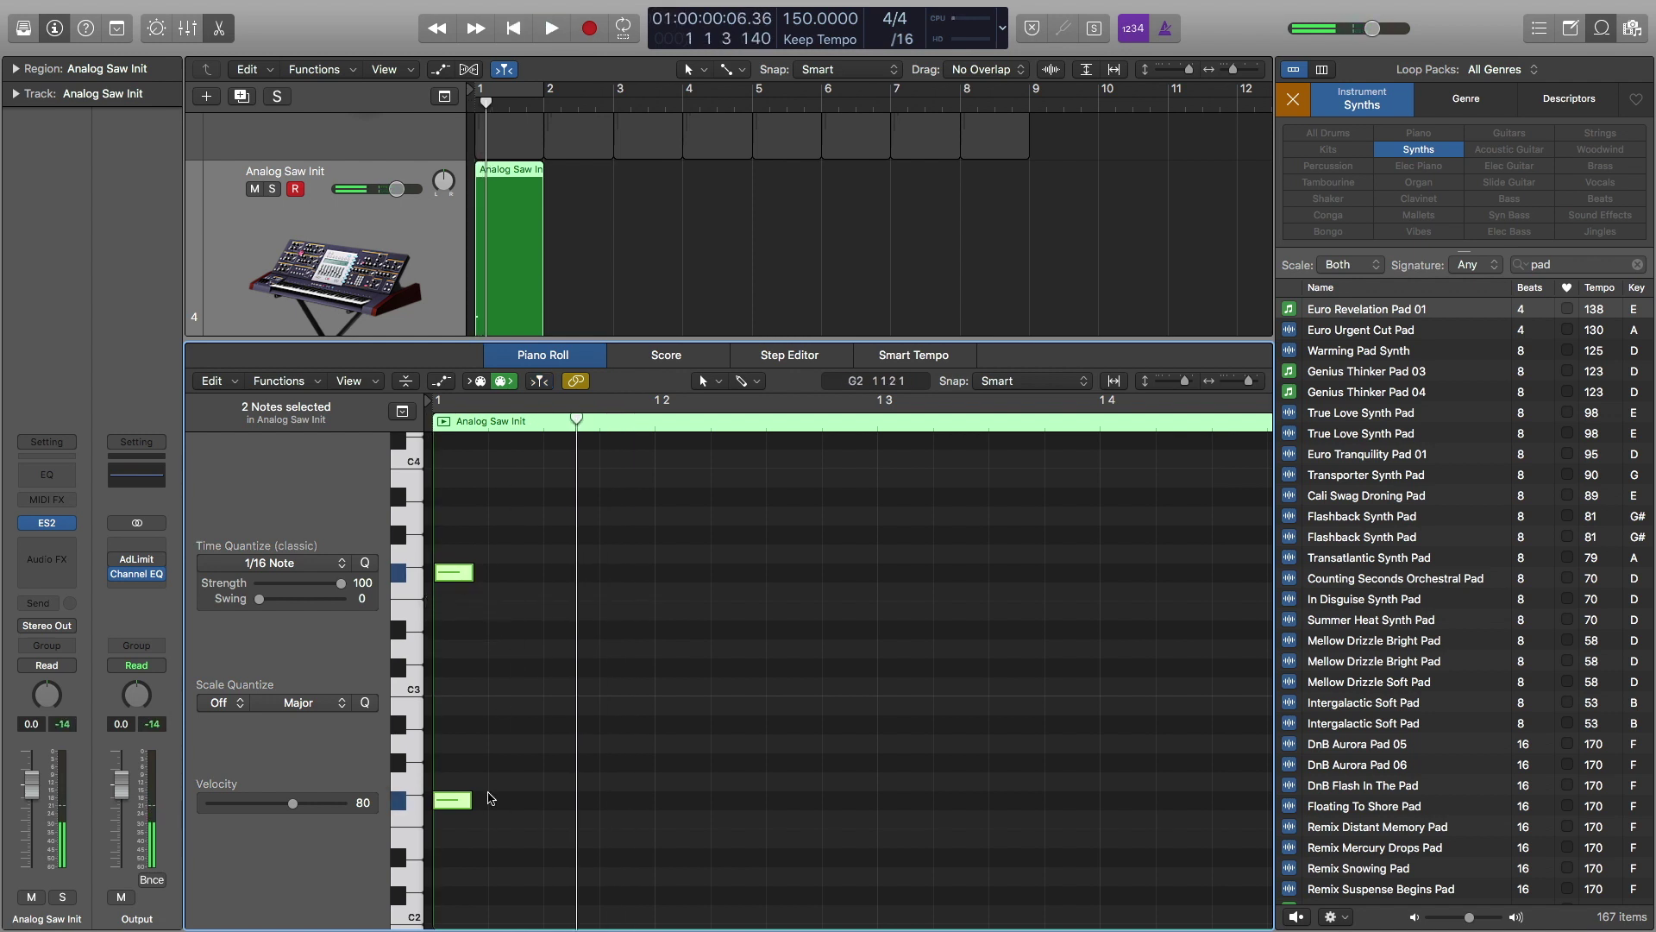
Copy the two-note stack to beats 2, 3 and 4 and the last eighth of bar 1, and play the pattern
scroll(529, 778, "down", 3)
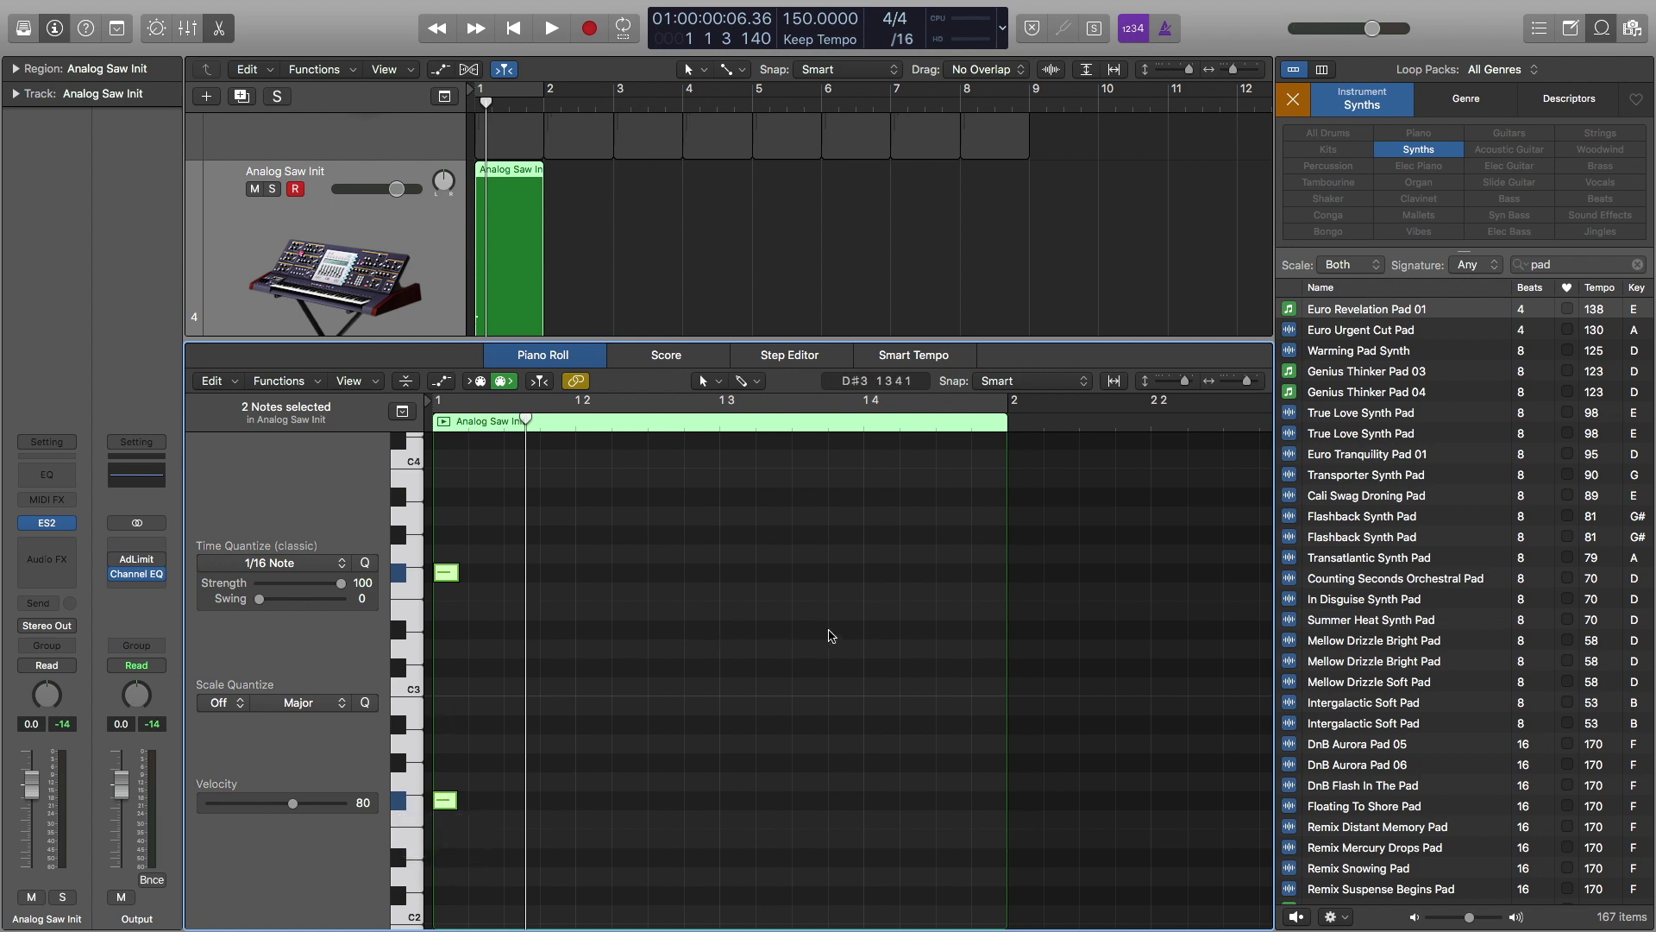
left_click_drag(441, 800, 945, 804)
key("Return")
key("space")
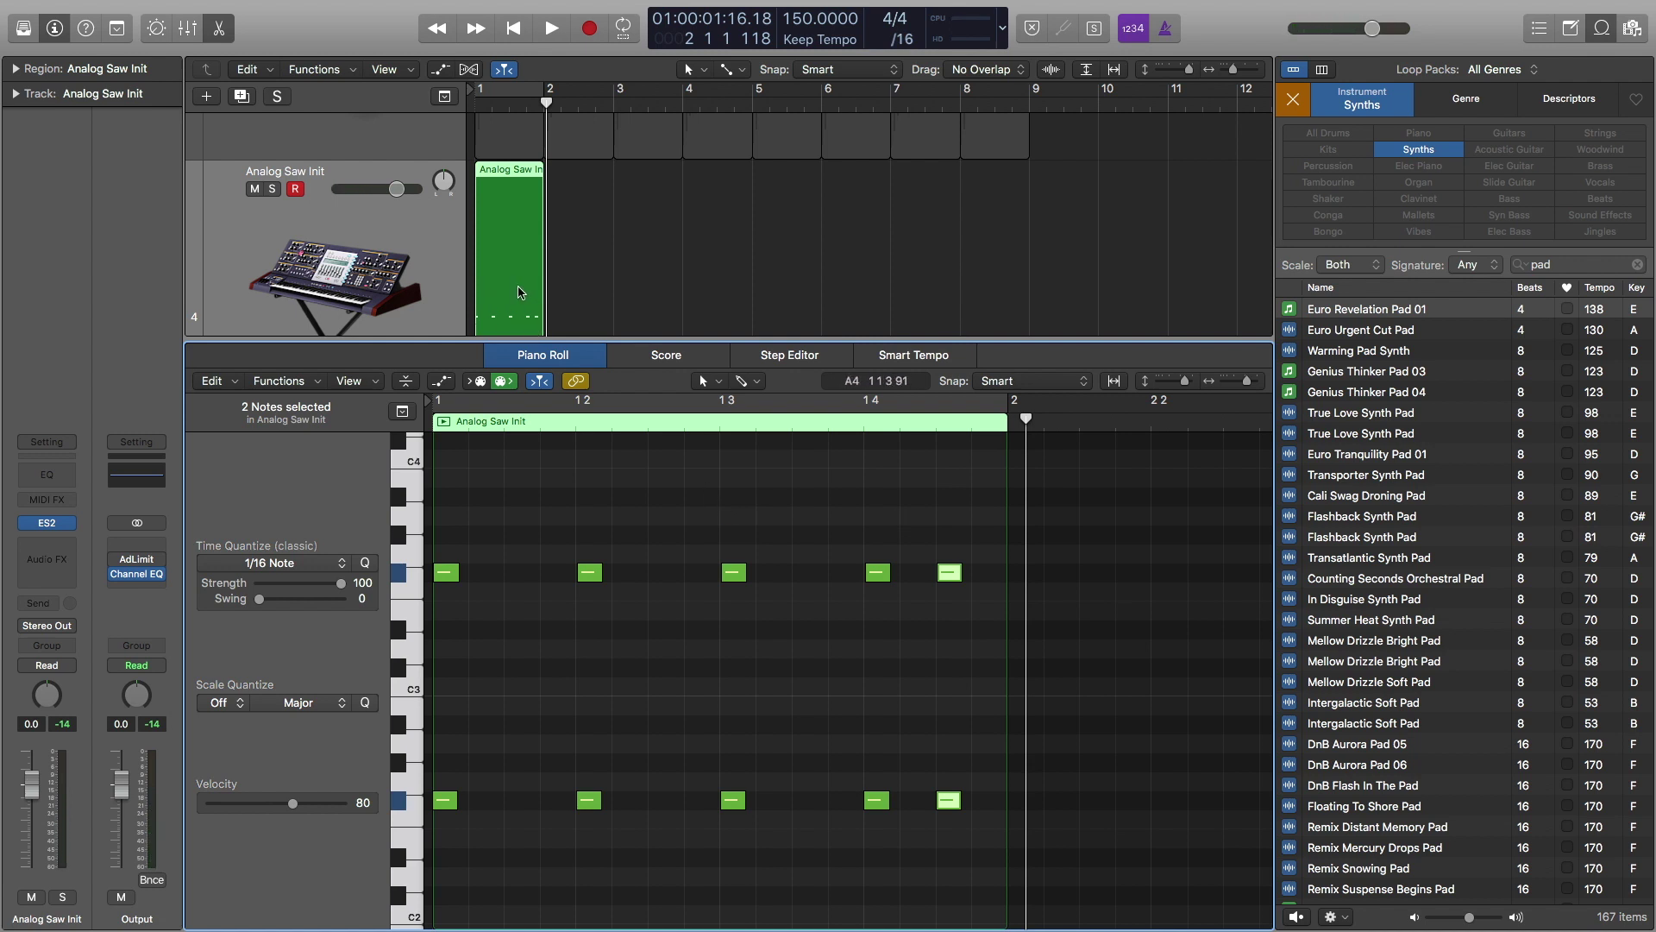
Copy the Analog Saw Init region to bar 2 and show the copy's notes in the Piano Roll
key("e")
left_click_drag(505, 679, 575, 687)
key("e")
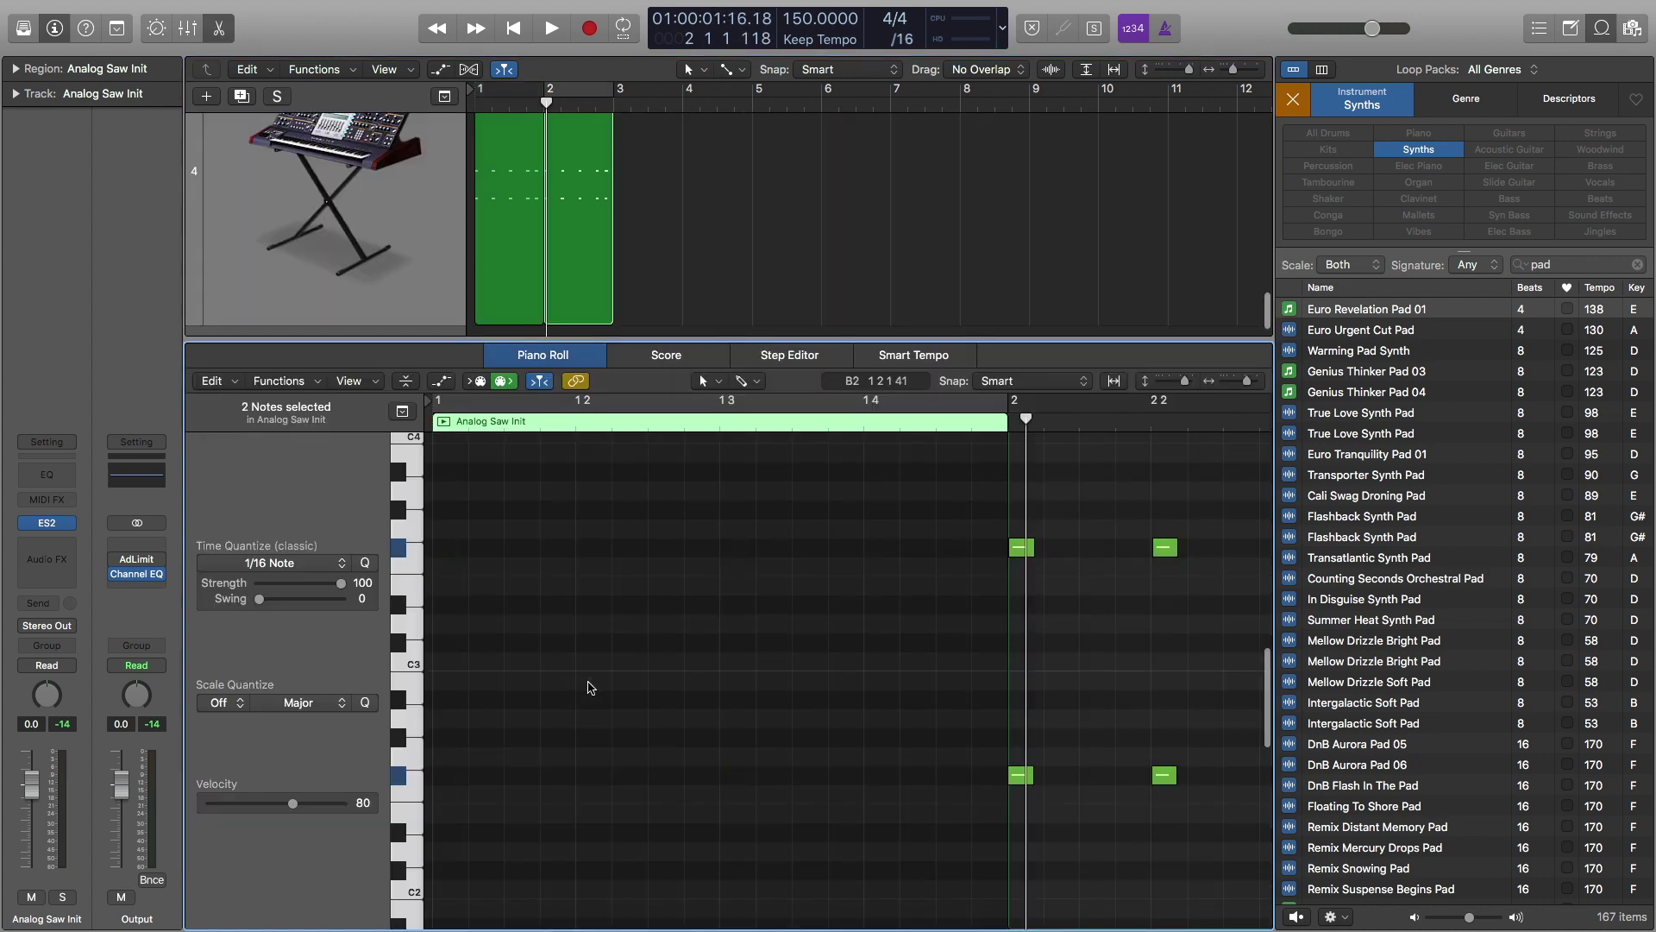
scroll(815, 652, "down", 3)
scroll(815, 657, "left", 3)
scroll(815, 655, "right", 1)
Transpose all notes in the bar 2 region up one semitone to G2 and G3, and play the result
left_click(776, 521)
key("super+a")
left_click_drag(753, 756, 753, 743)
key("space")
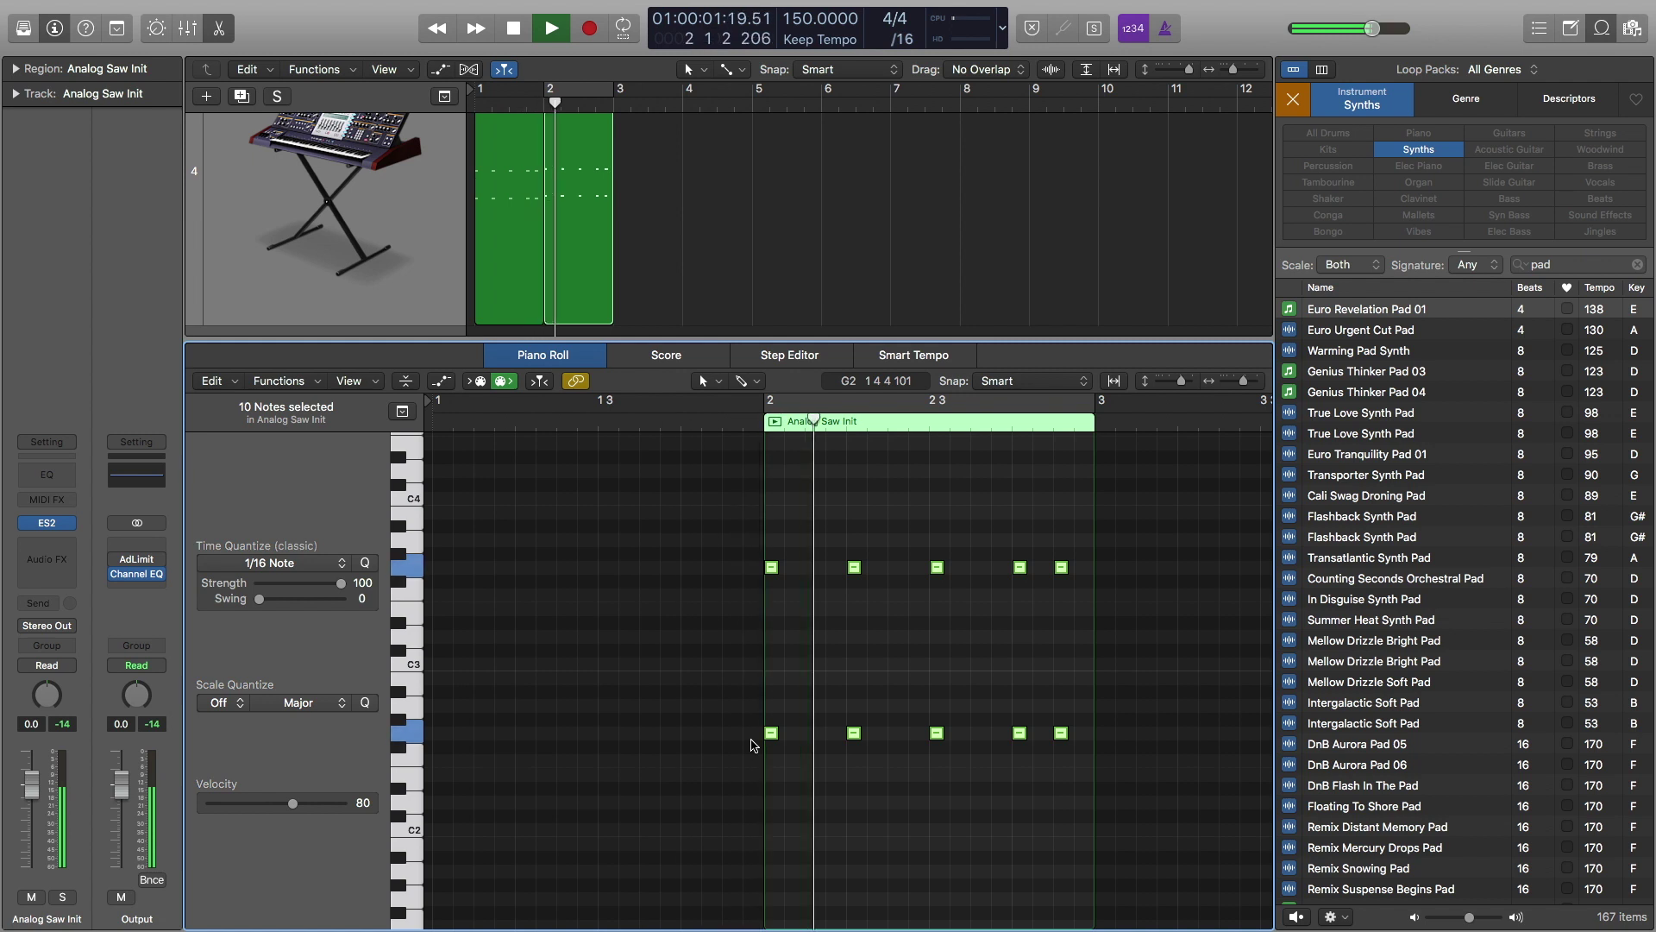
key("space")
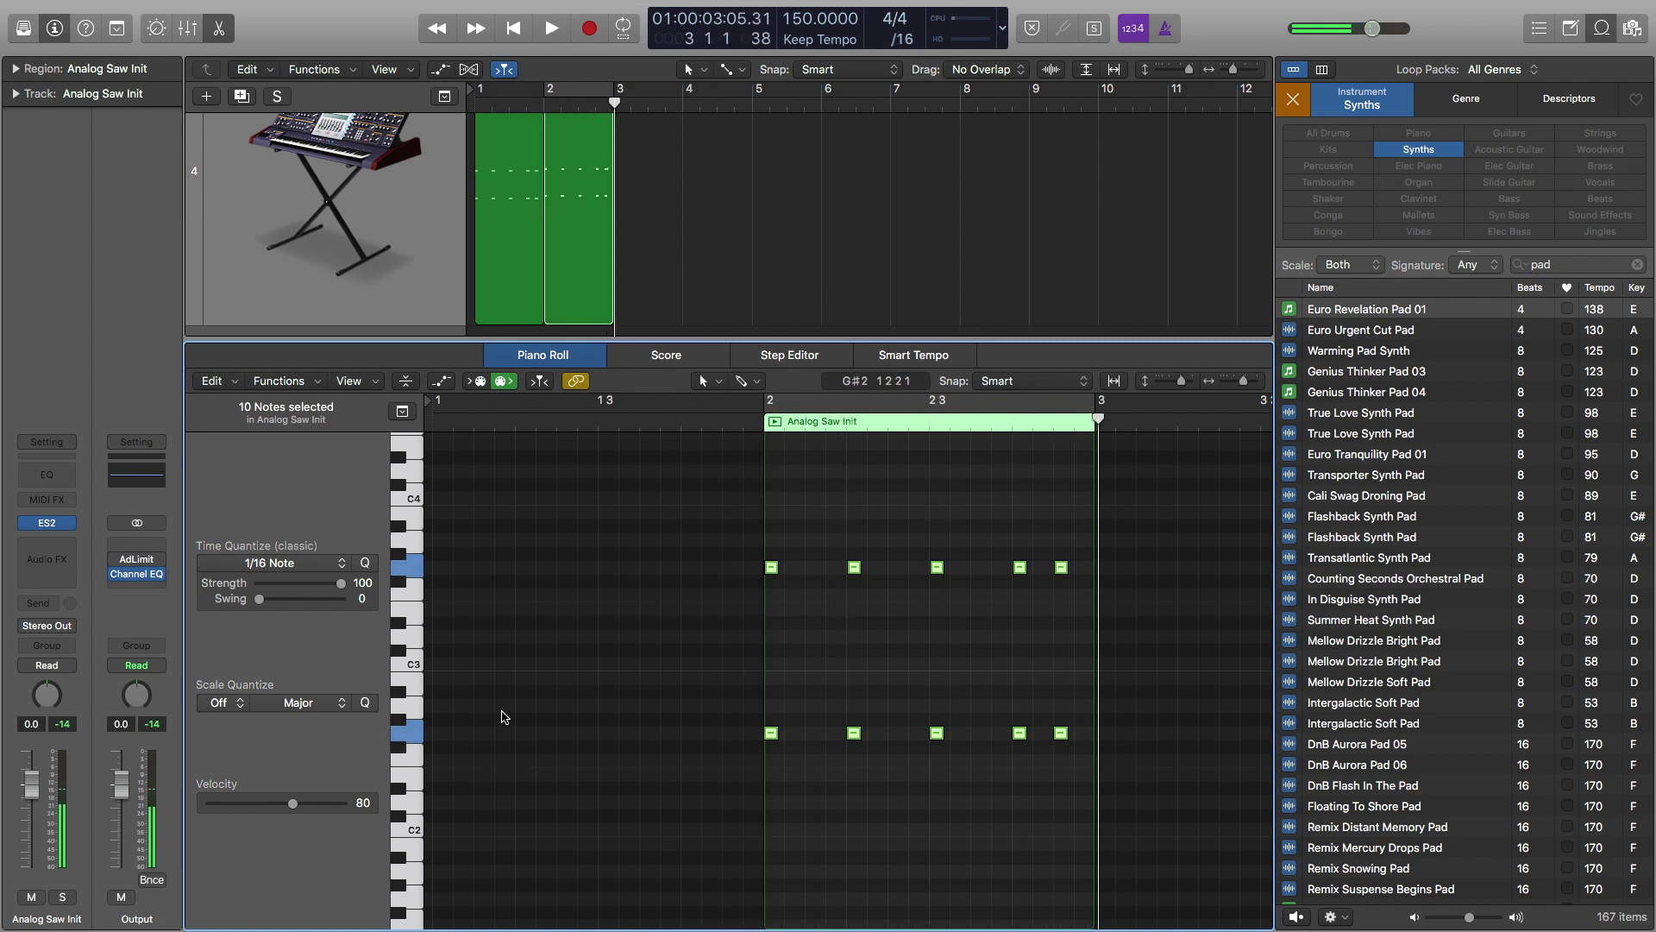
Copy the bar 1 and bar 2 regions to bars 3 and 4, and show all four regions' notes in the Piano Roll
left_click(498, 229, "shift")
left_click_drag(505, 226, 647, 233)
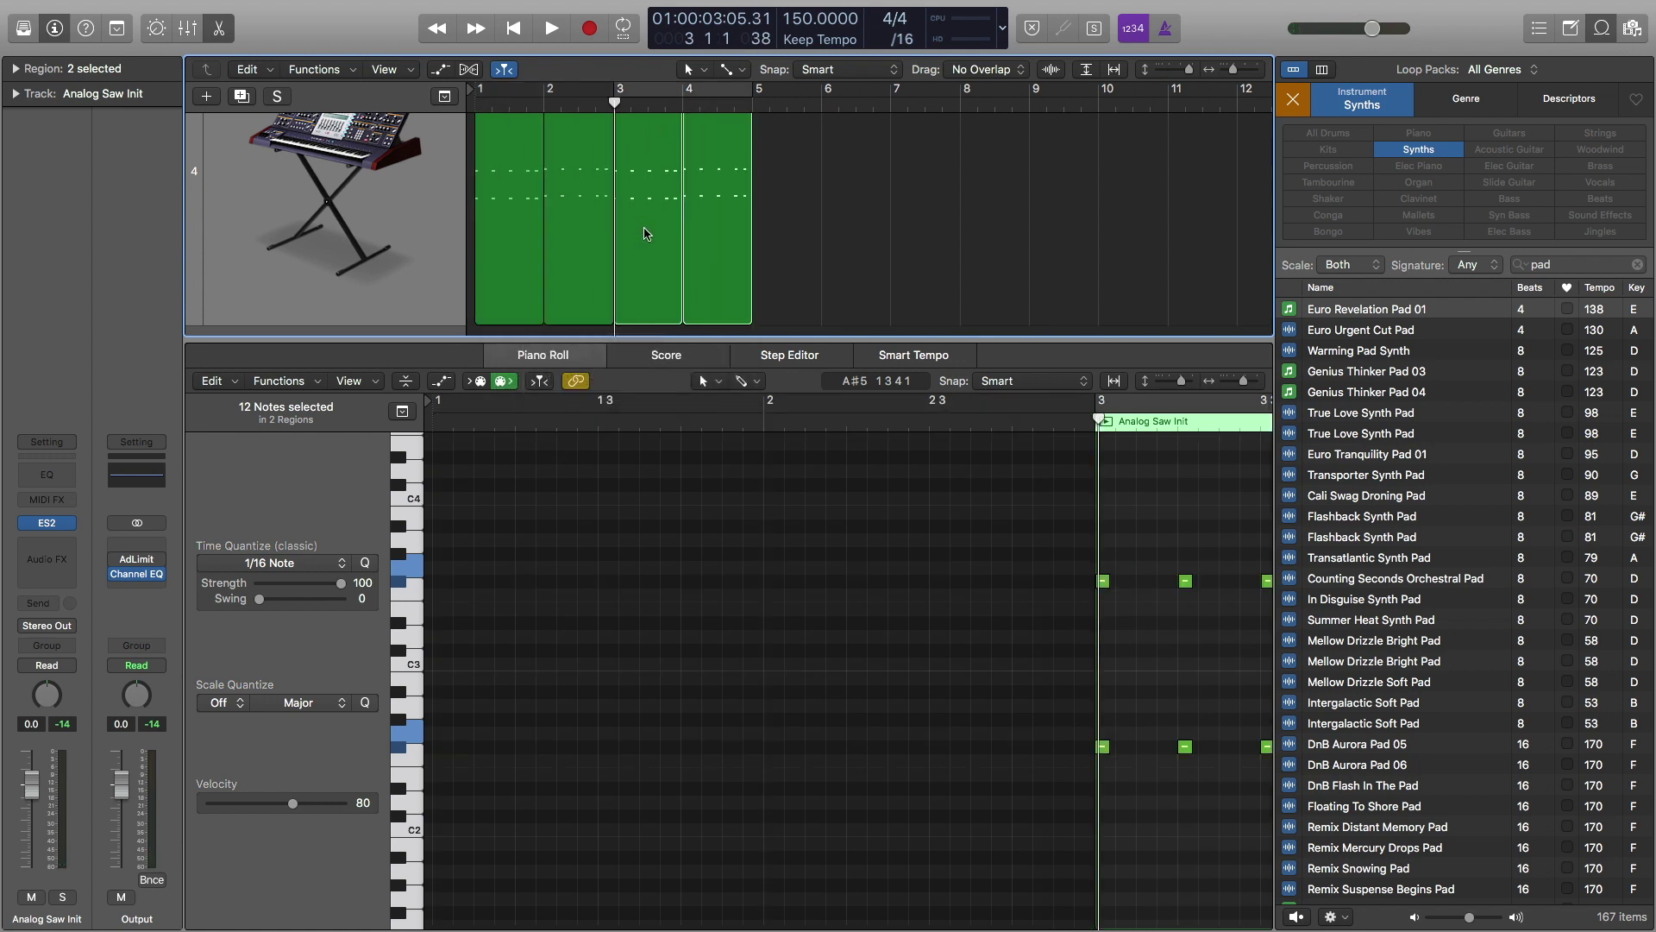
scroll(904, 562, "right", 4)
scroll(902, 565, "down", 3)
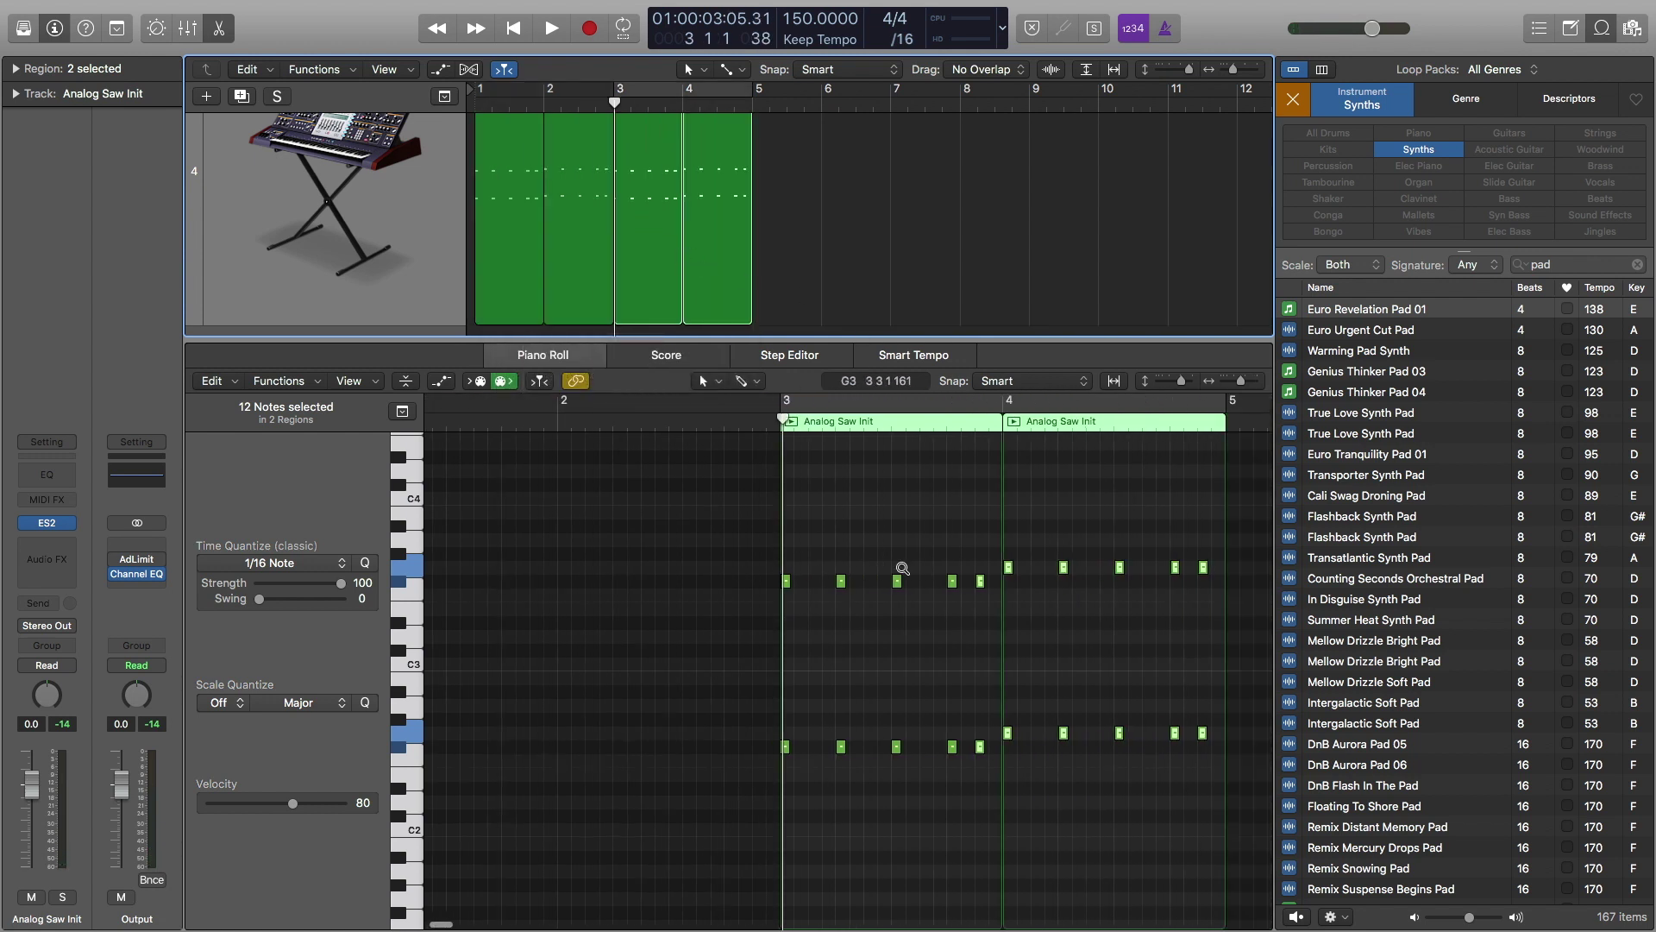
scroll(893, 565, "right", 1)
left_click(759, 535)
key("super+a")
left_click(818, 238)
key("super+a")
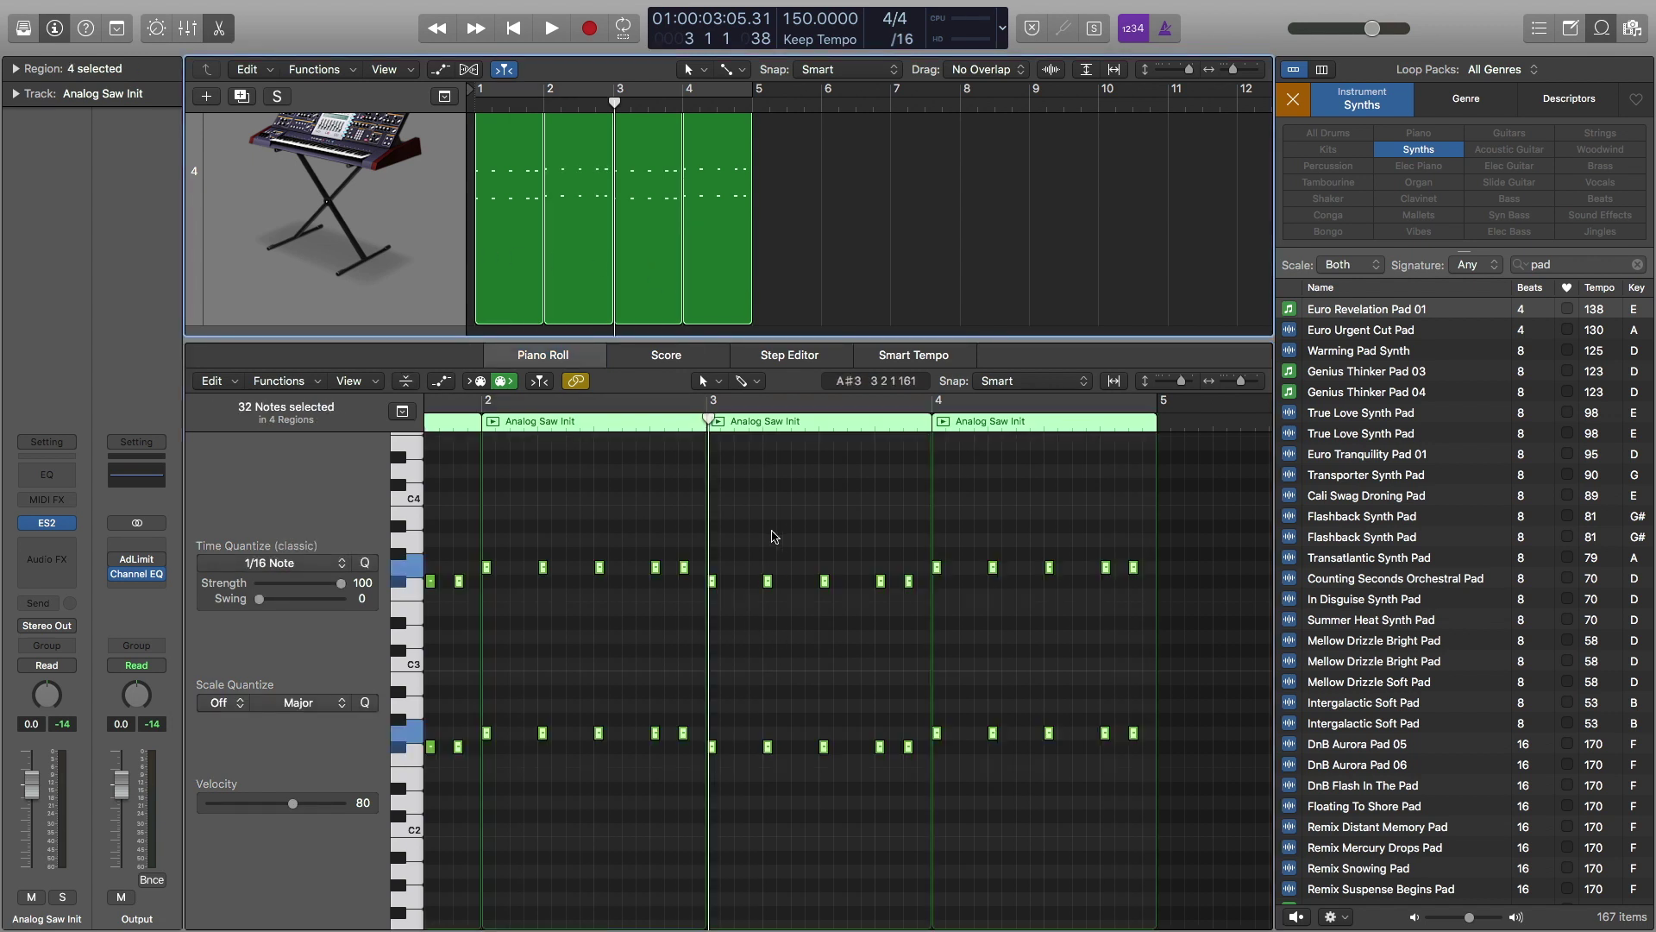
Transpose all notes in bars 3 and 4 up two semitones, so bar 3 plays G#2 and G#3 and bar 4 A2 and A3
left_click(721, 540)
left_click_drag(721, 549, 1156, 775)
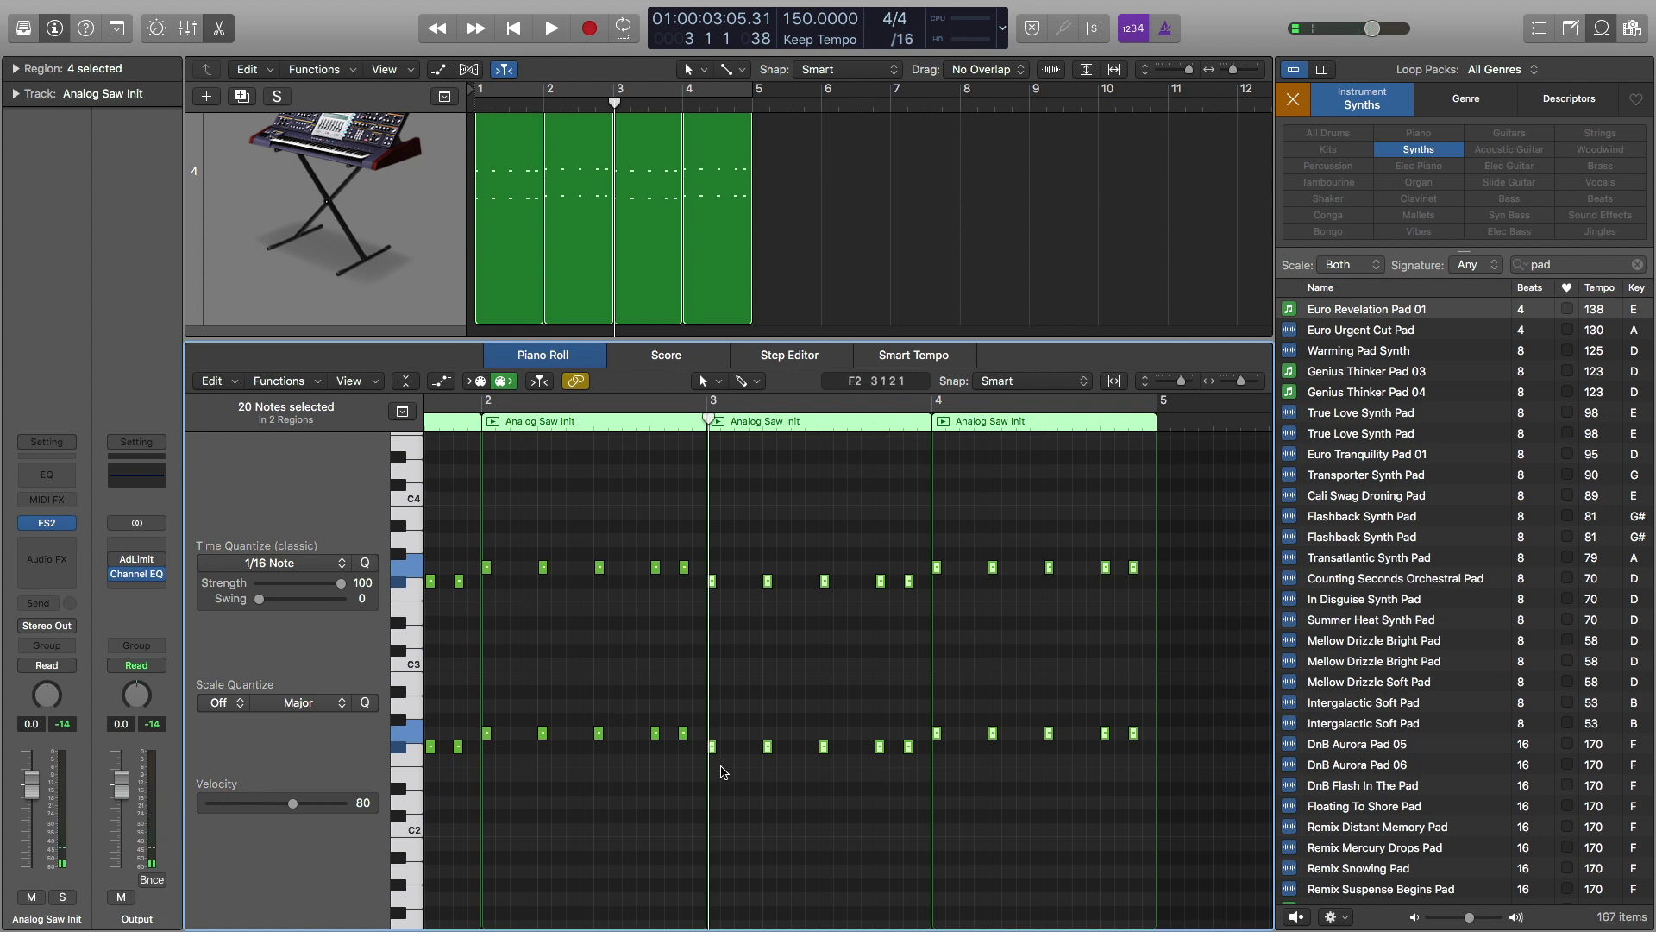
left_click_drag(715, 752, 714, 726)
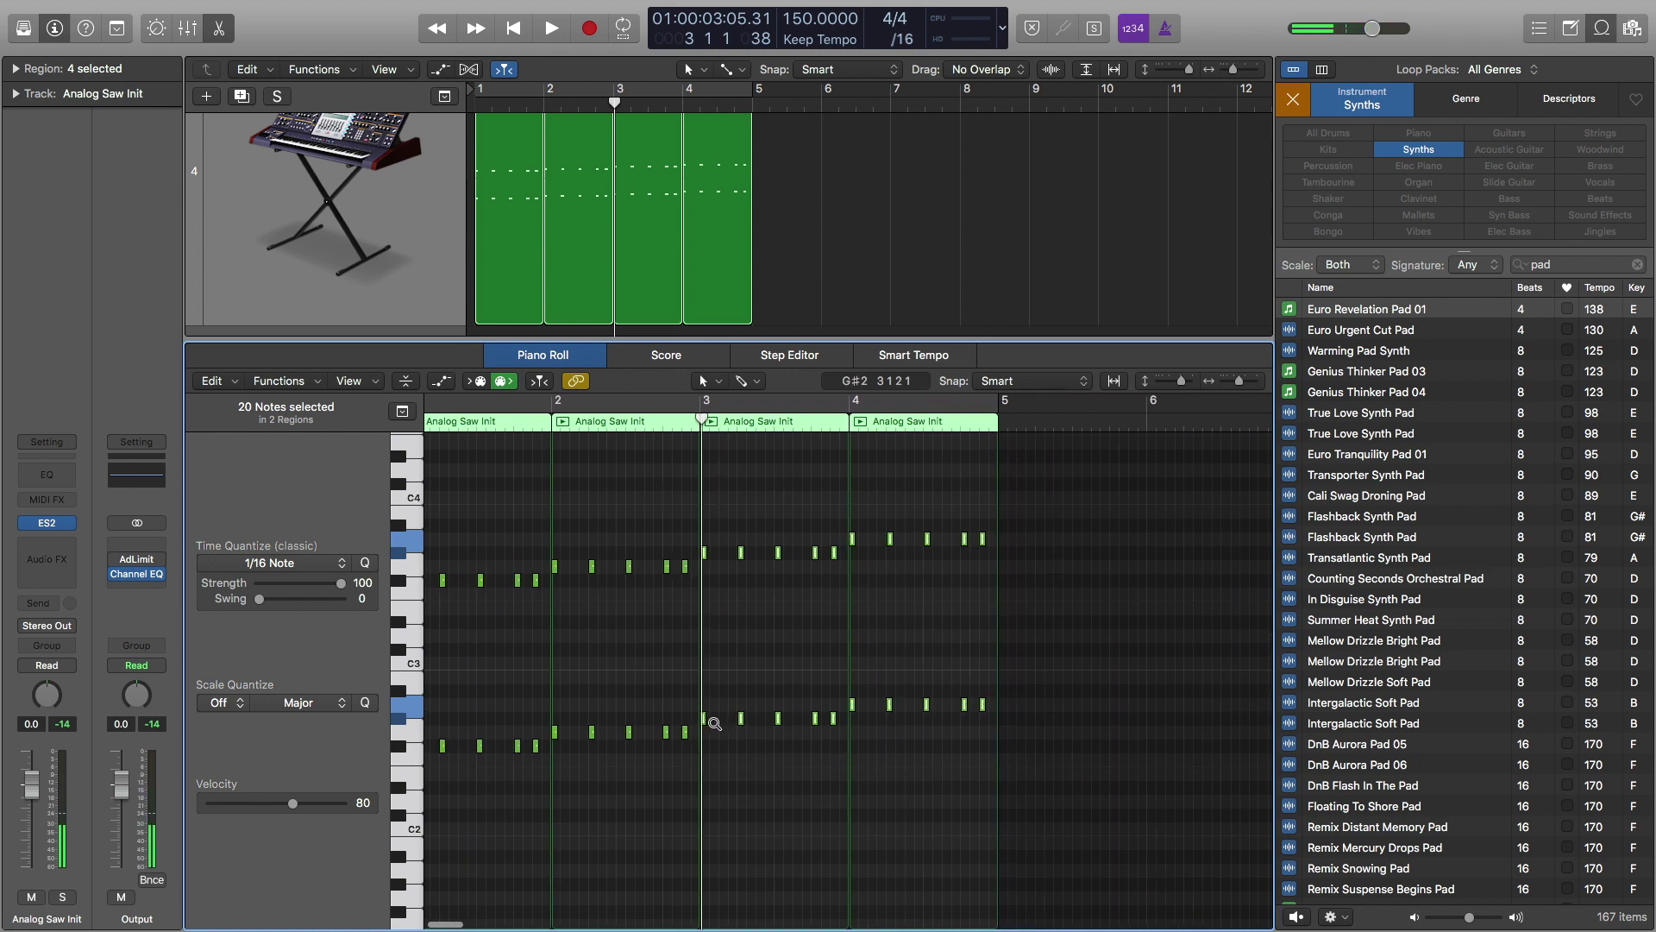
Play the four-bar pattern from the start, and play on from the beginning of bar 5
left_click(714, 724, "ctrl+alt")
left_click(669, 595, "ctrl+alt")
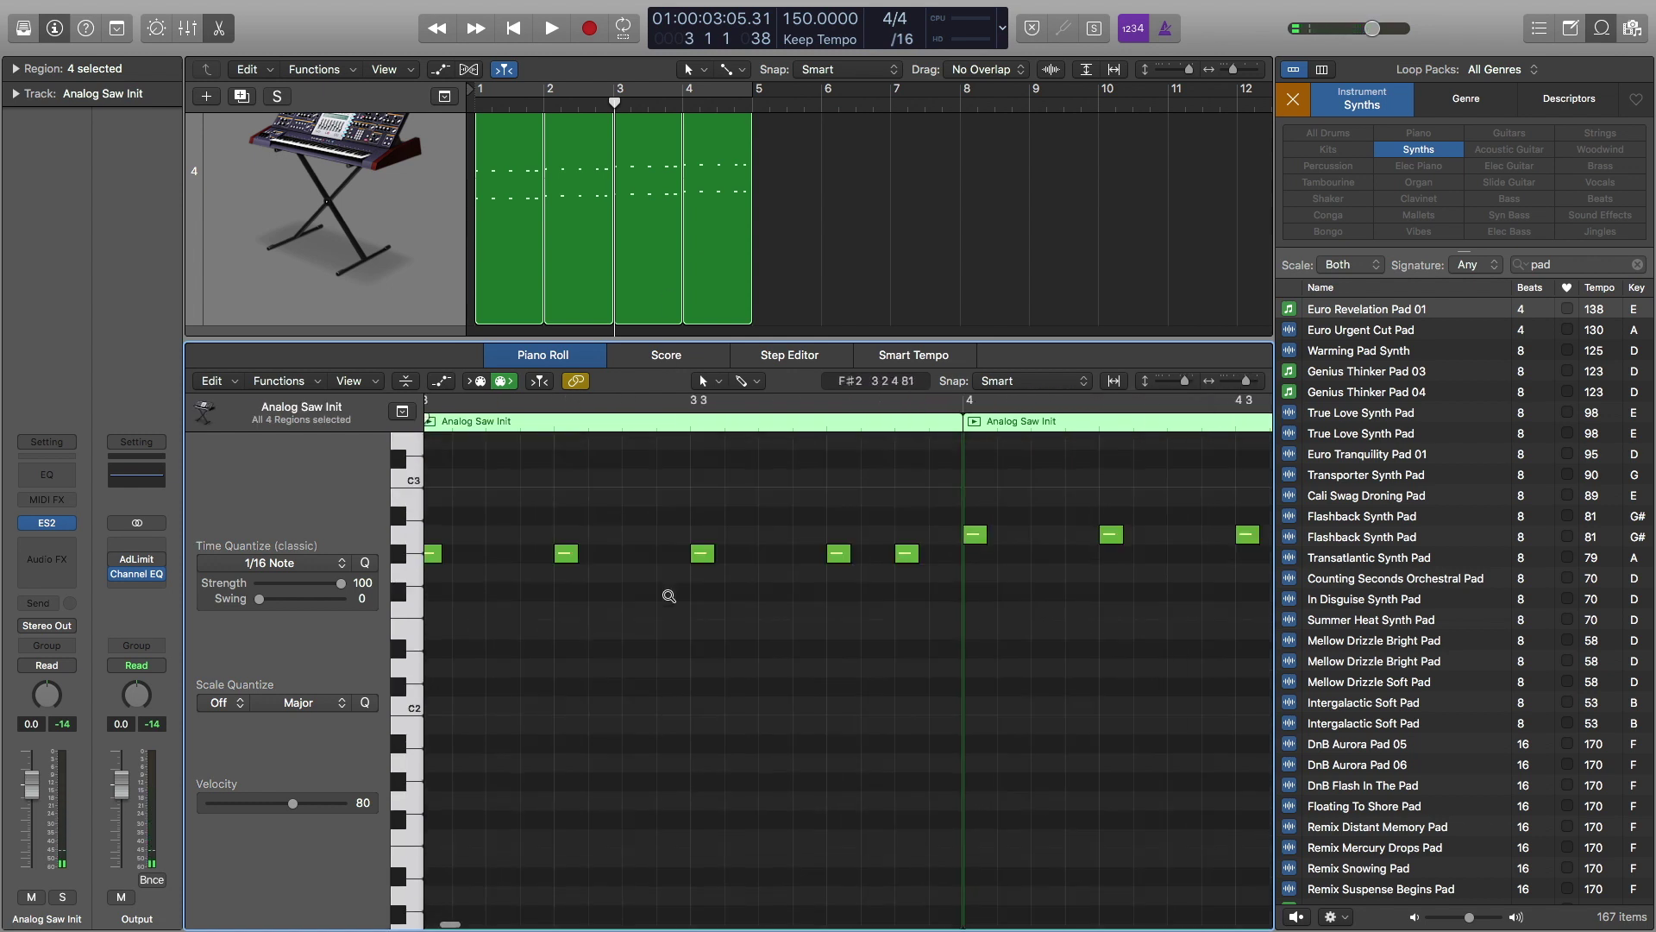
scroll(669, 595, "left", 5)
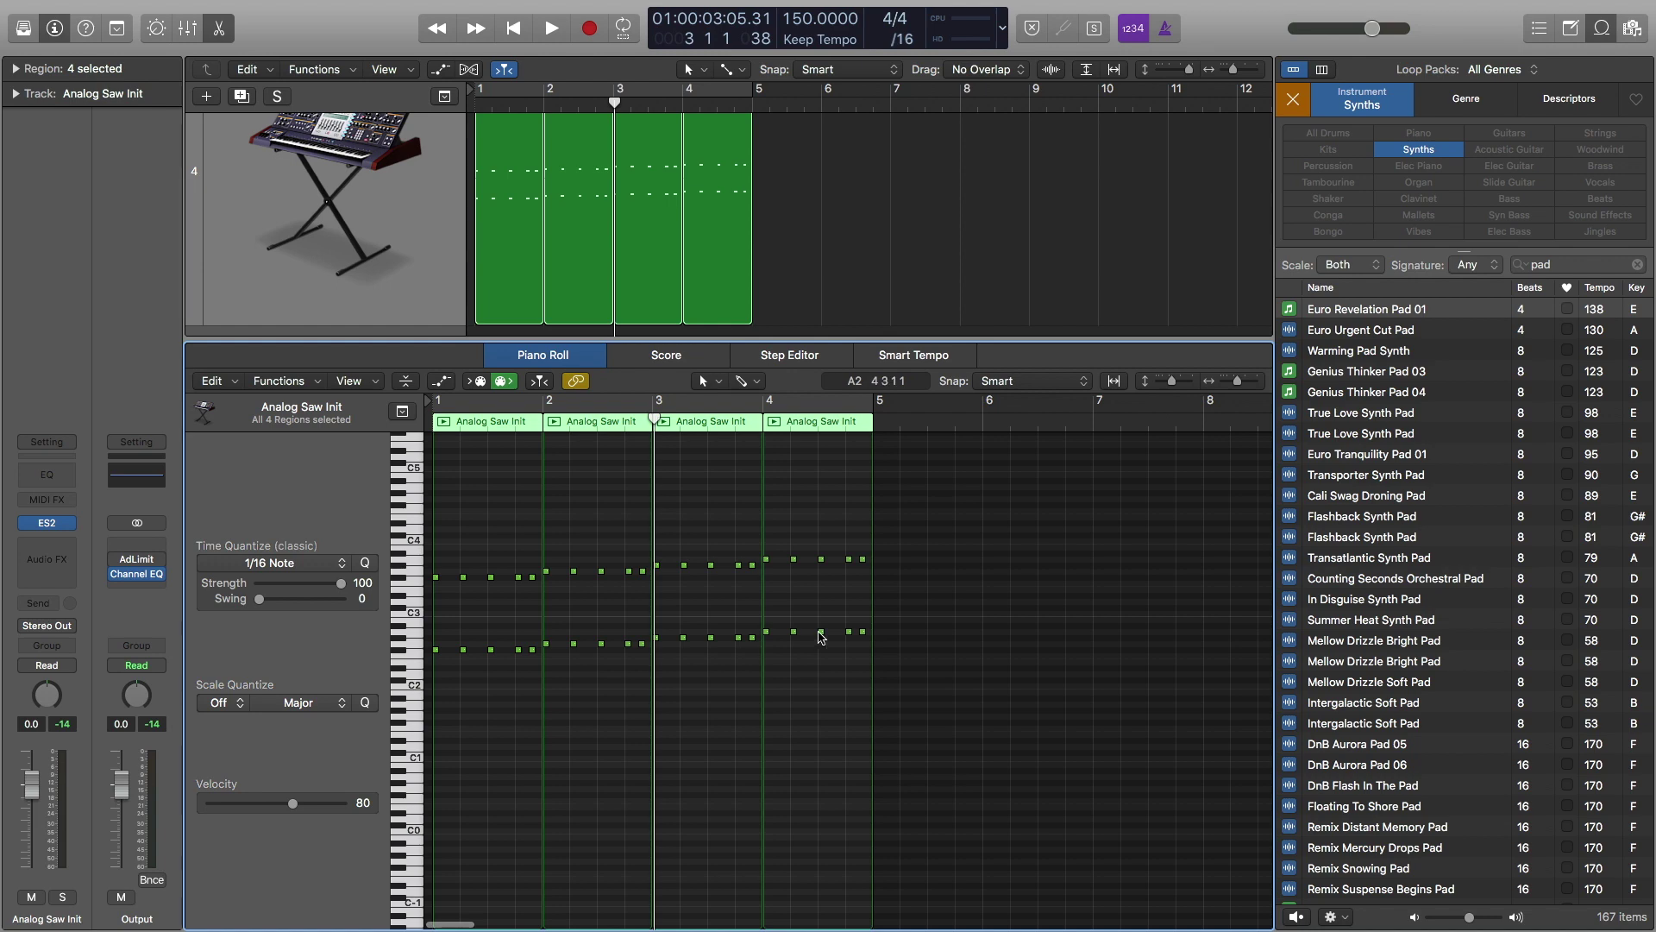
key("Return")
key("space")
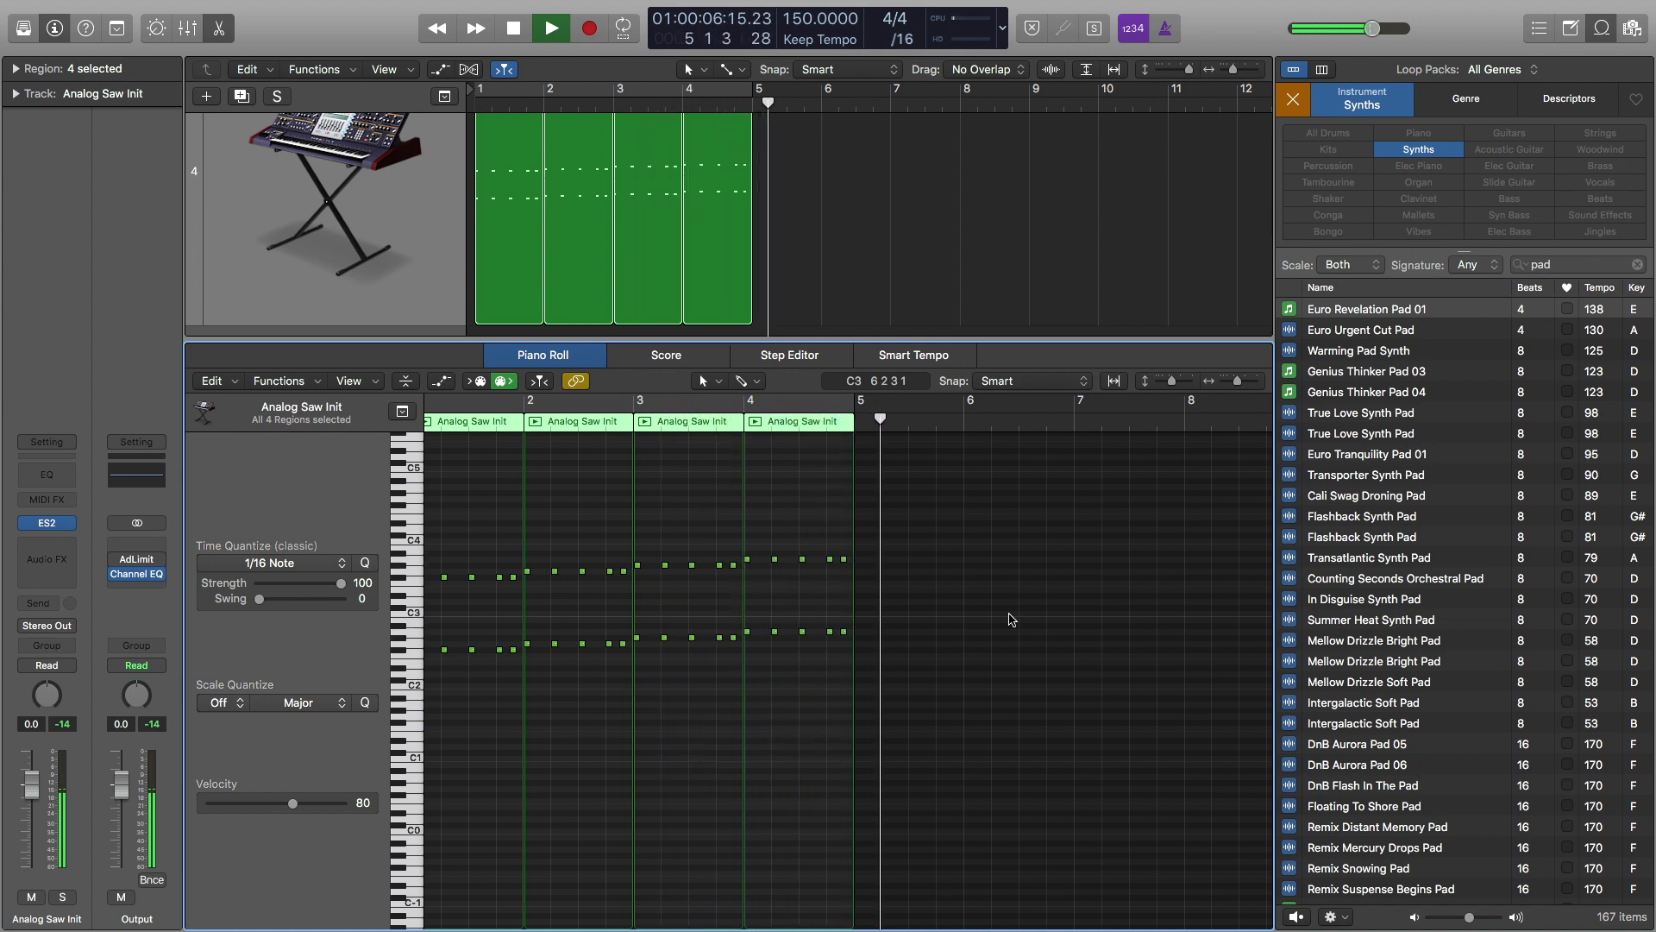
key("space")
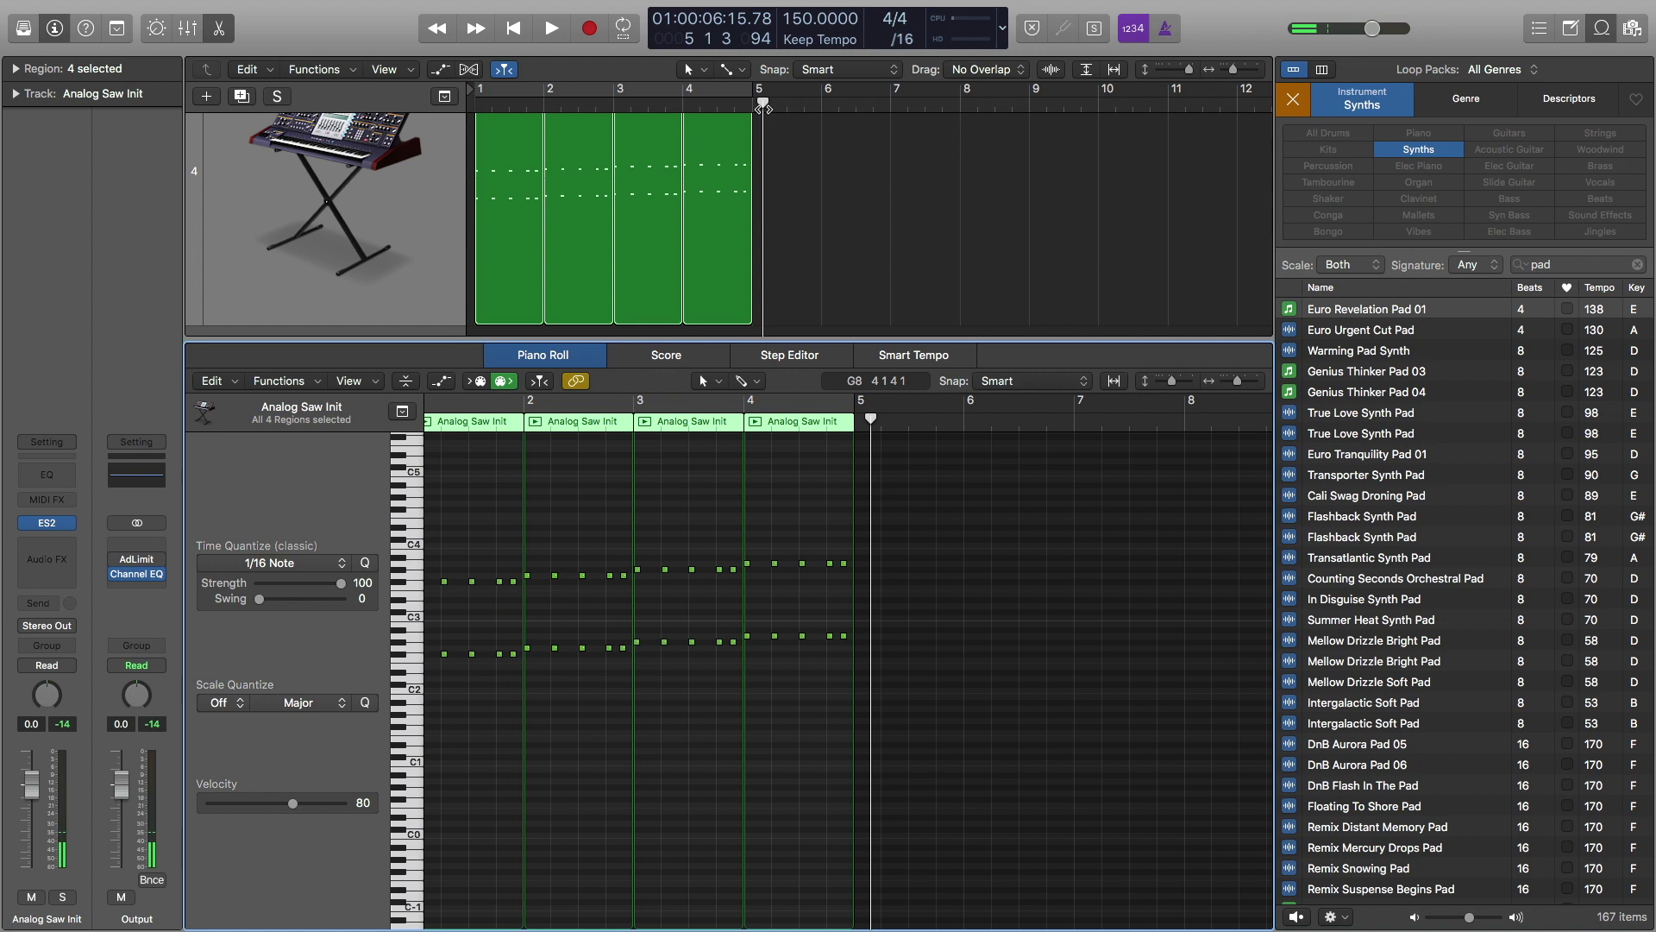
left_click_drag(763, 107, 753, 105)
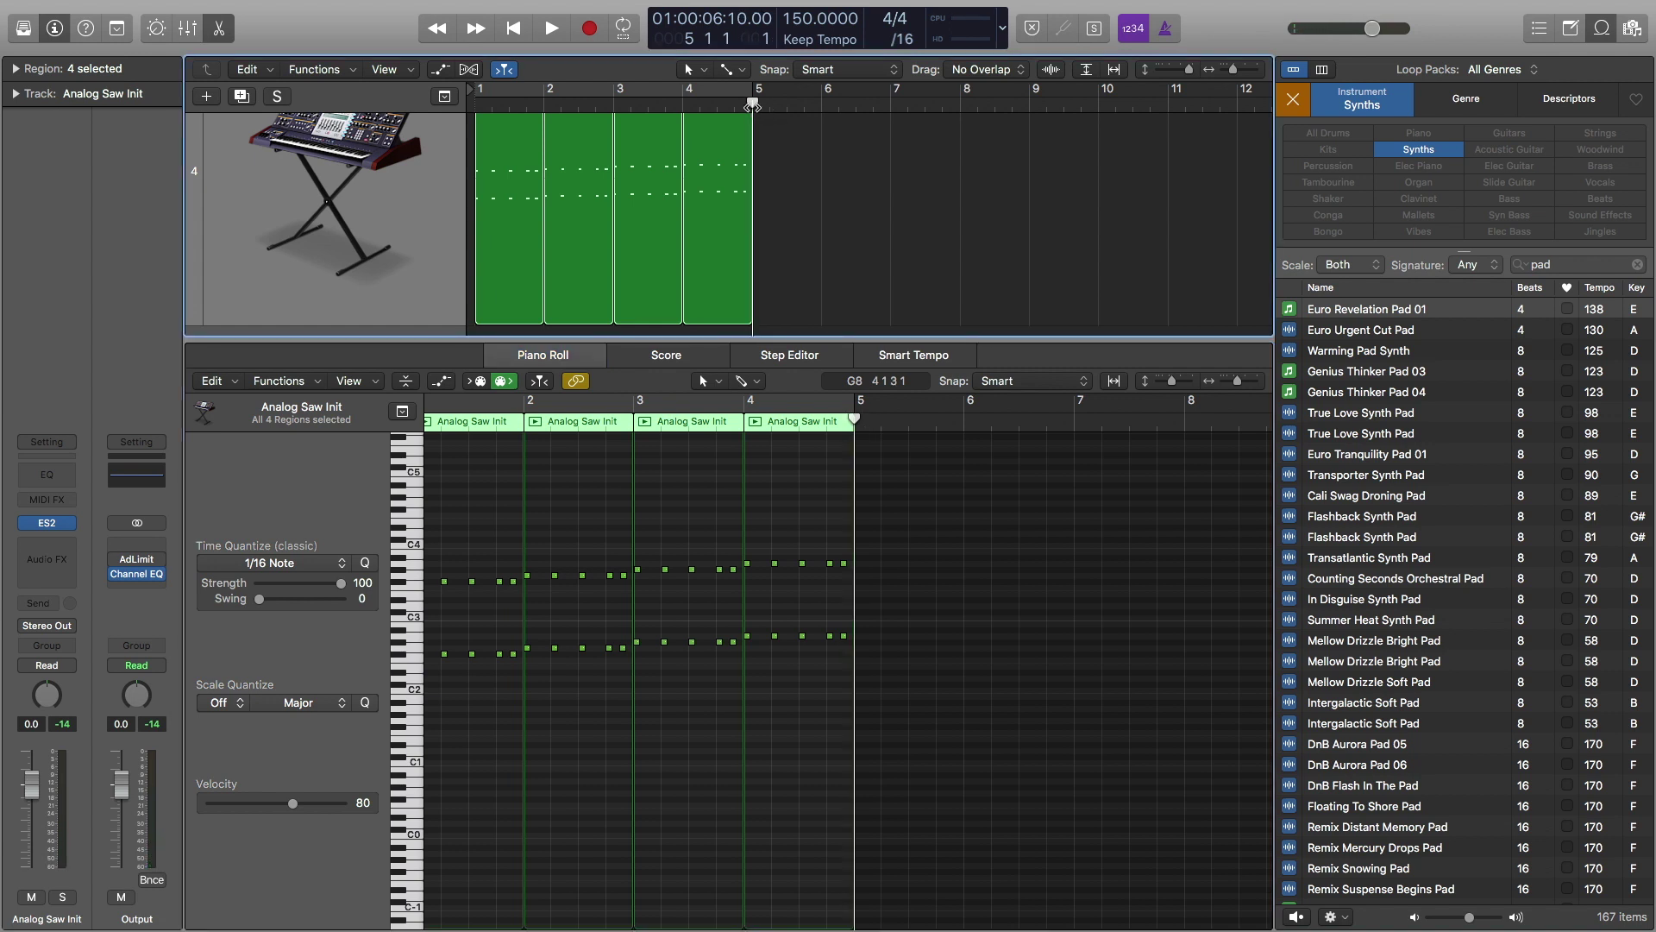
key("space")
Copy the bar 4 region to bar 5
scroll(707, 212, "down", 1)
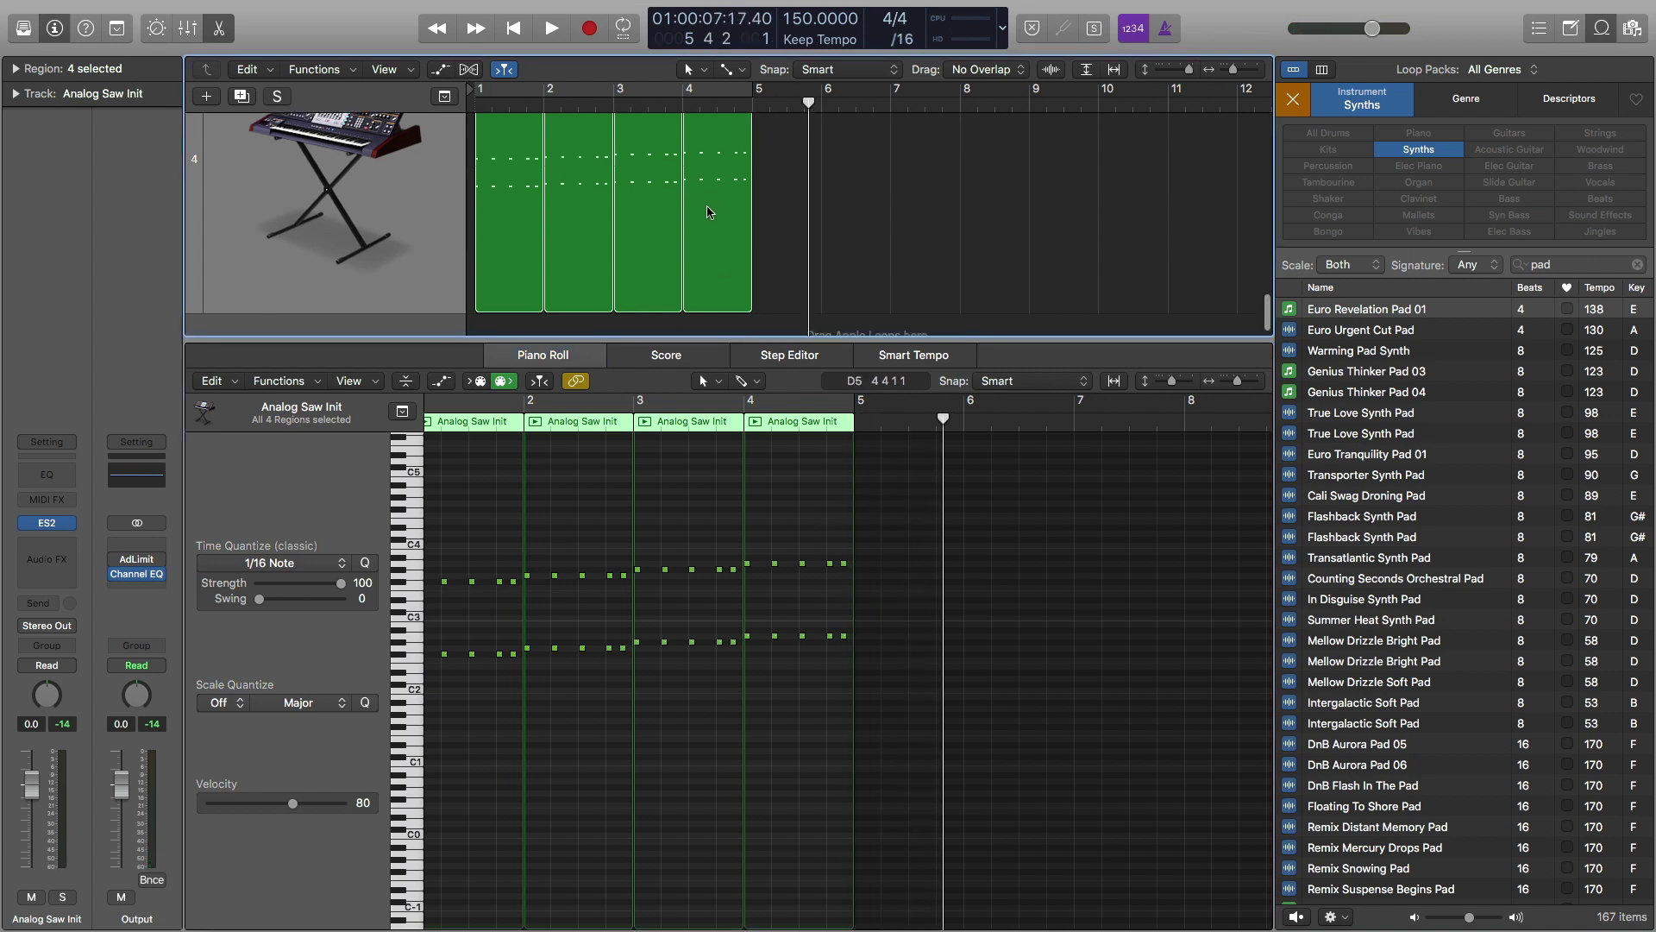
left_click(836, 198)
left_click(727, 202)
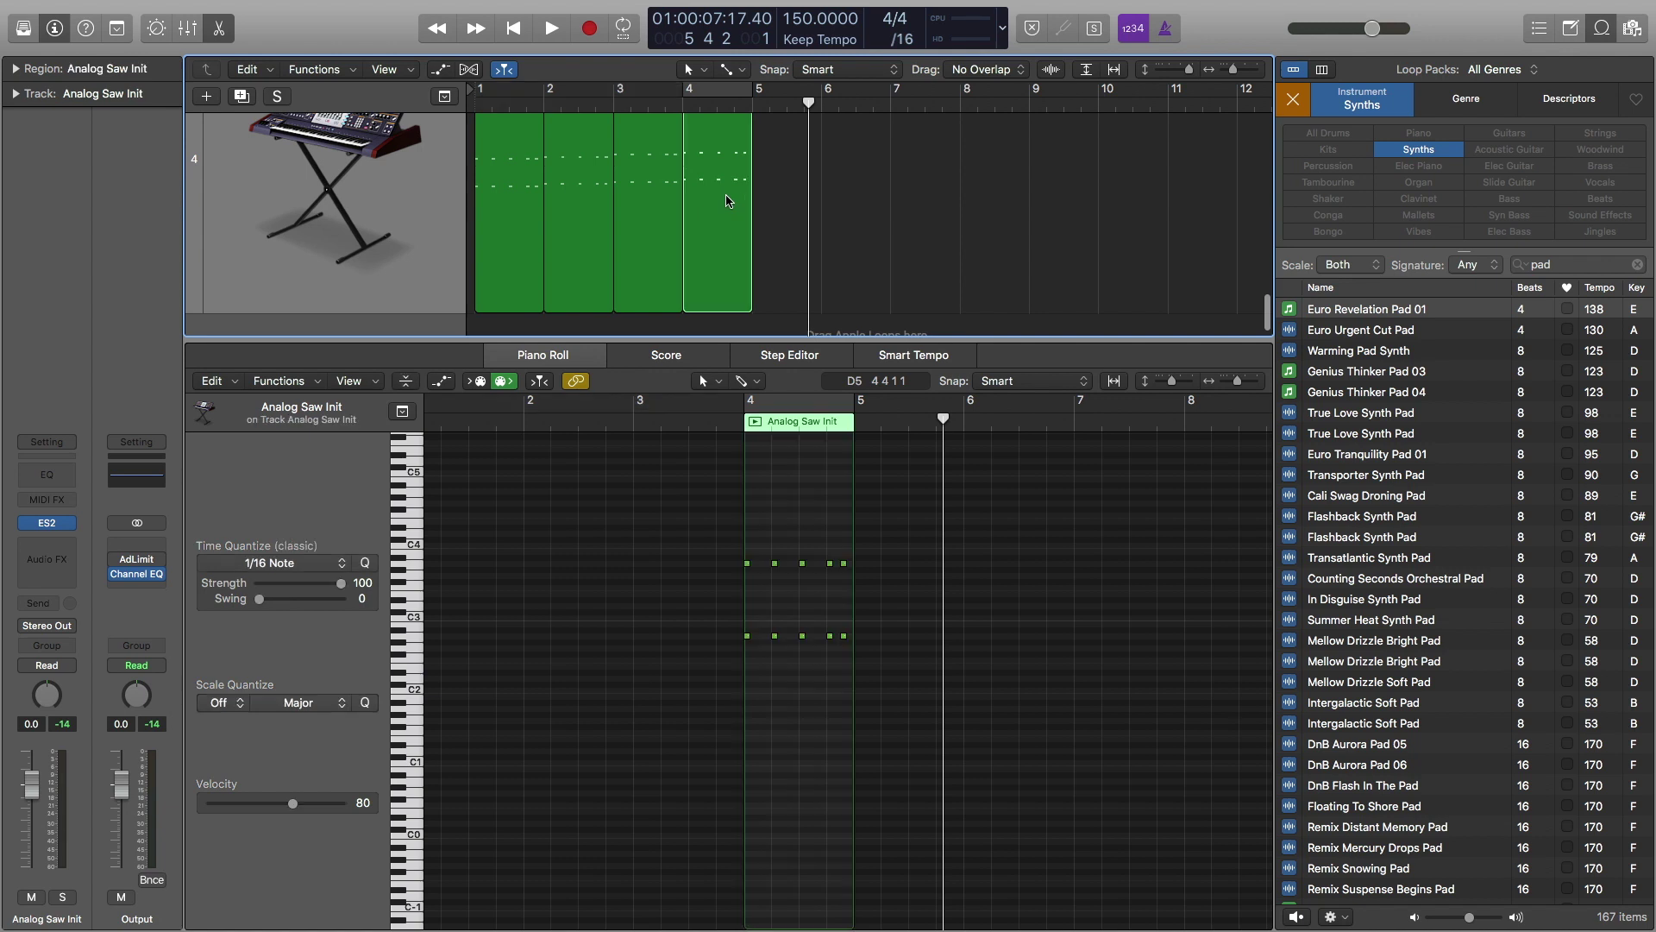
left_click_drag(718, 208, 788, 212)
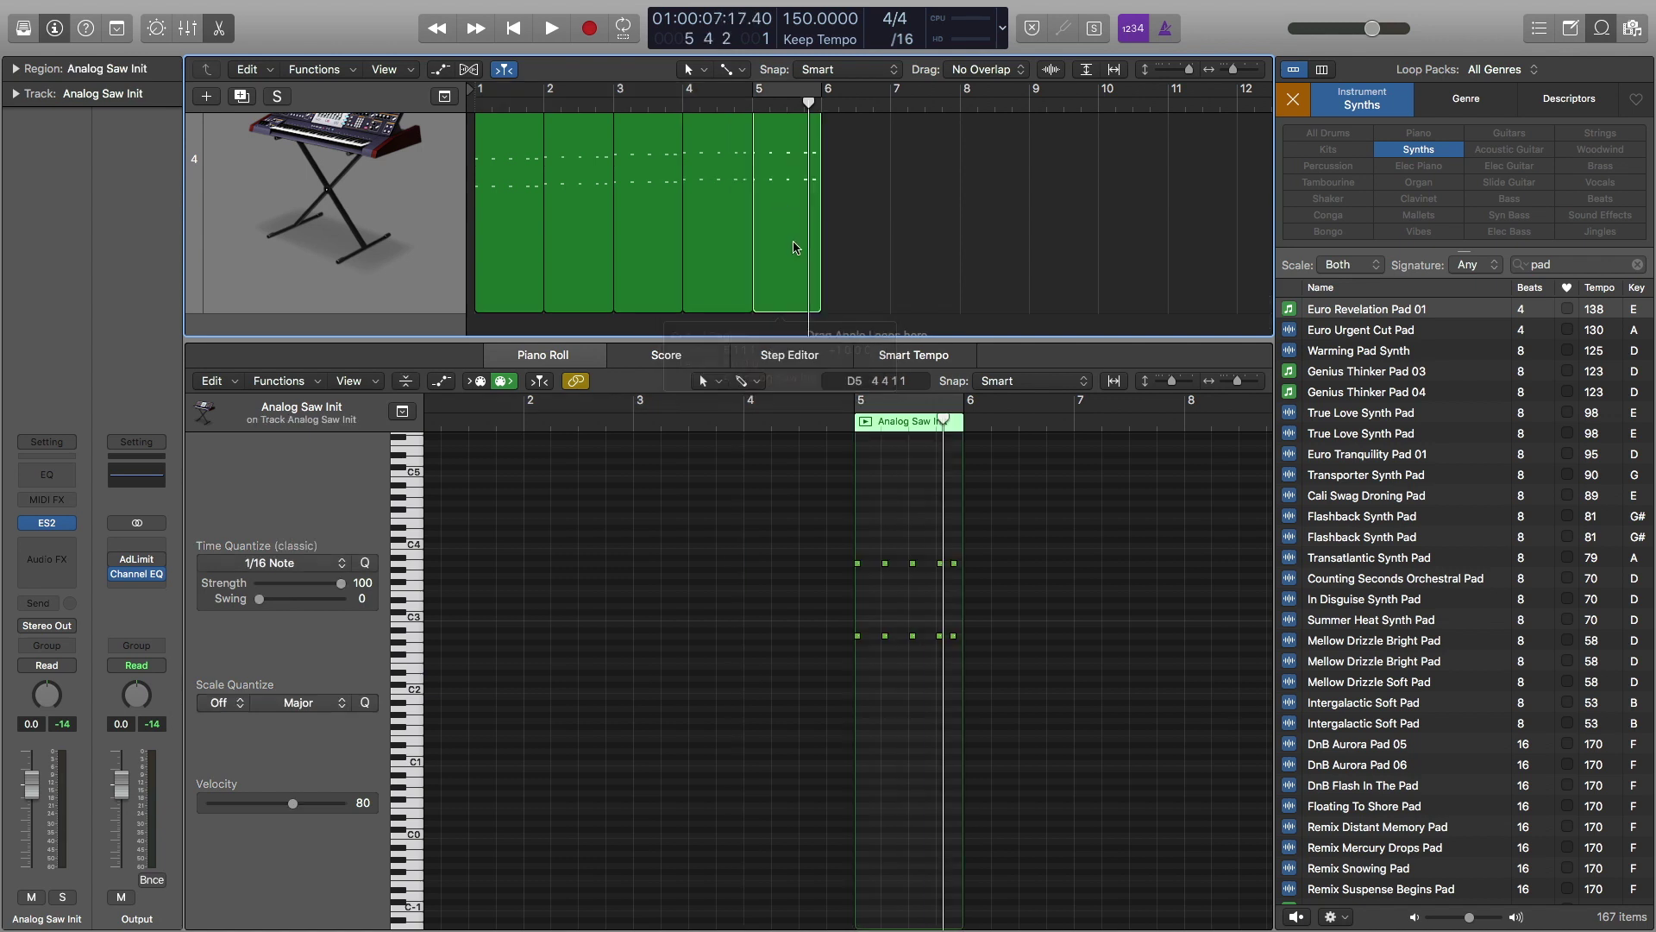
Show the bar 4 and bar 5 regions together in the Piano Roll and transpose all bar 5 notes up one semitone to A#2 and A#3
left_click(898, 530)
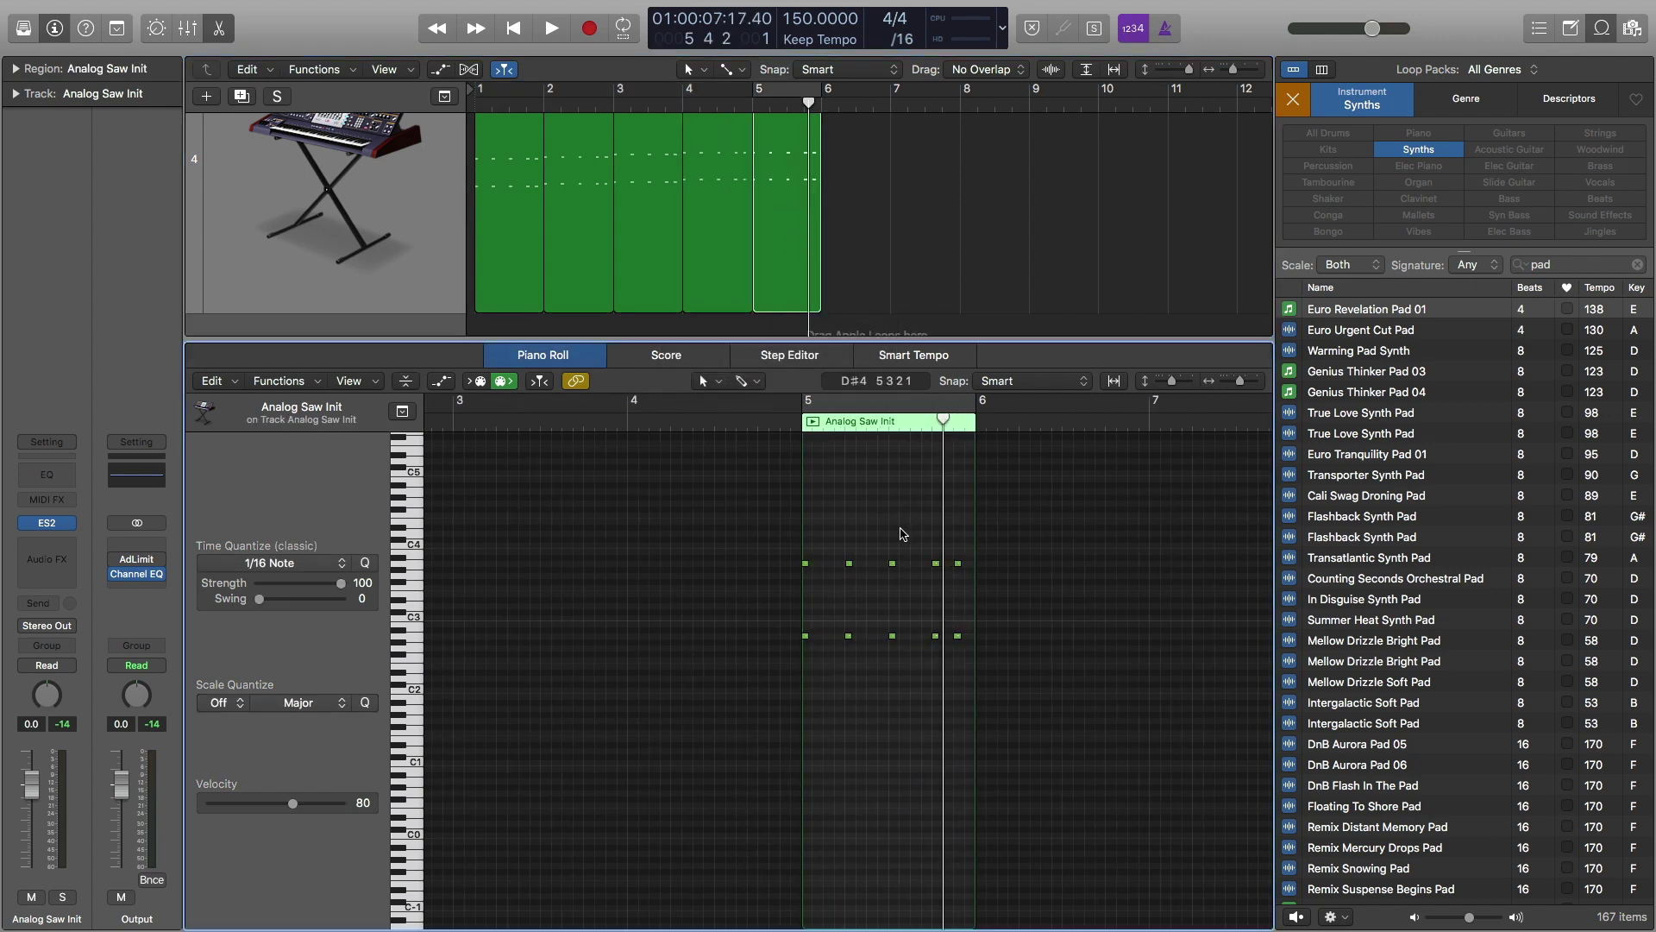
left_click(738, 226)
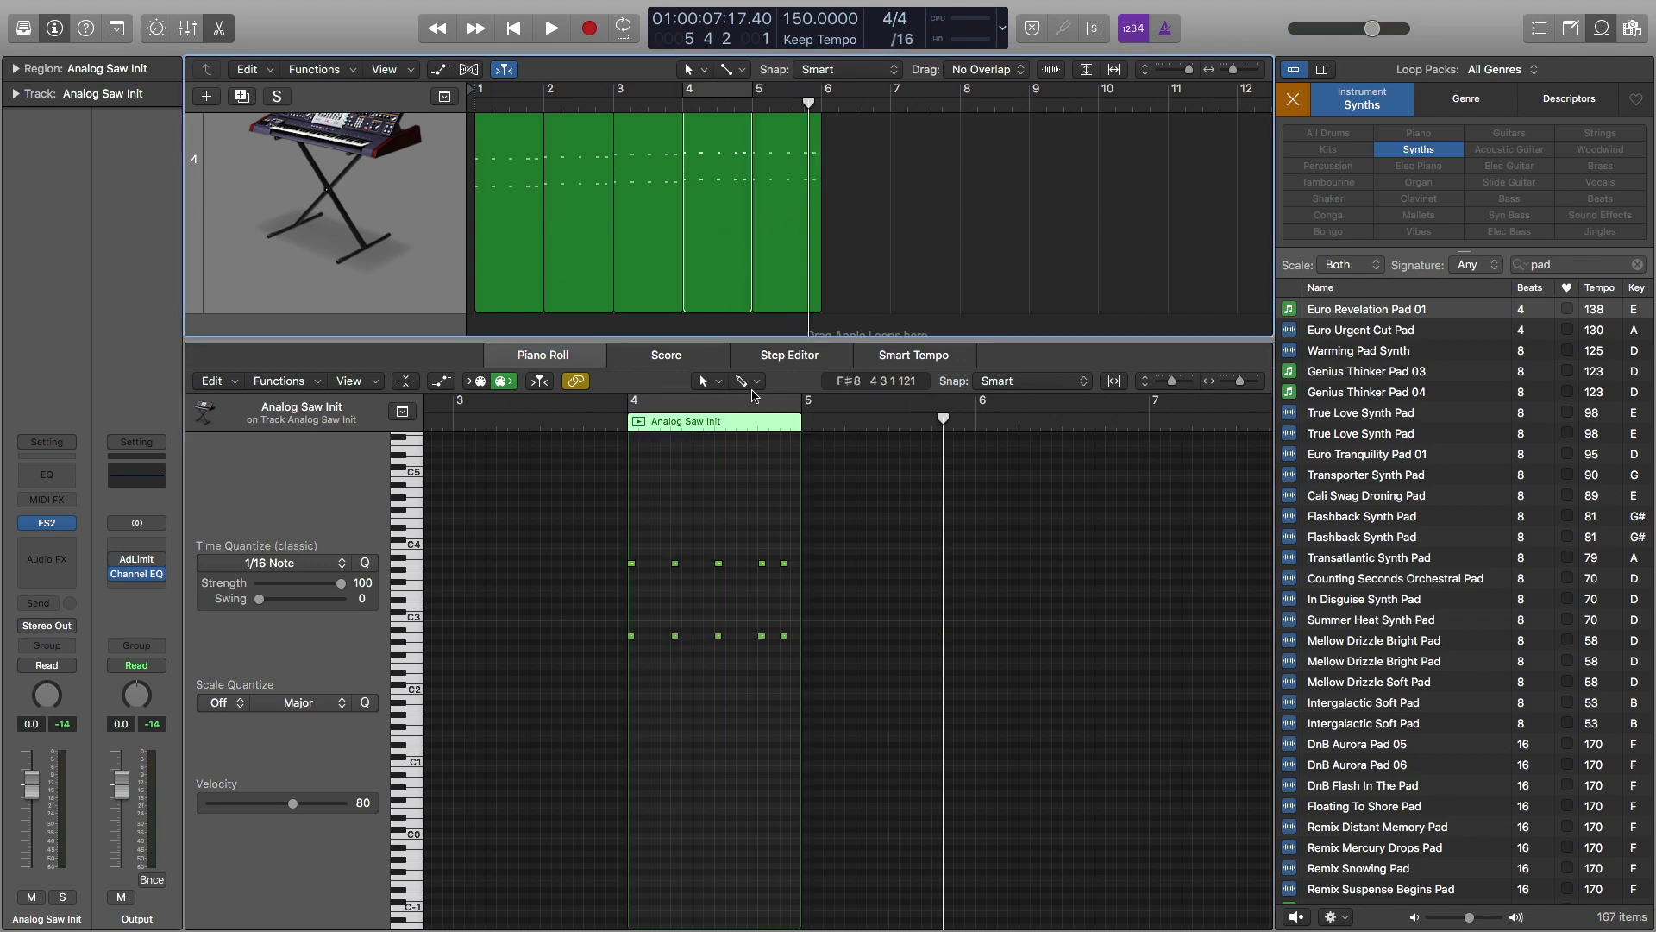
left_click(735, 546, "ctrl+alt")
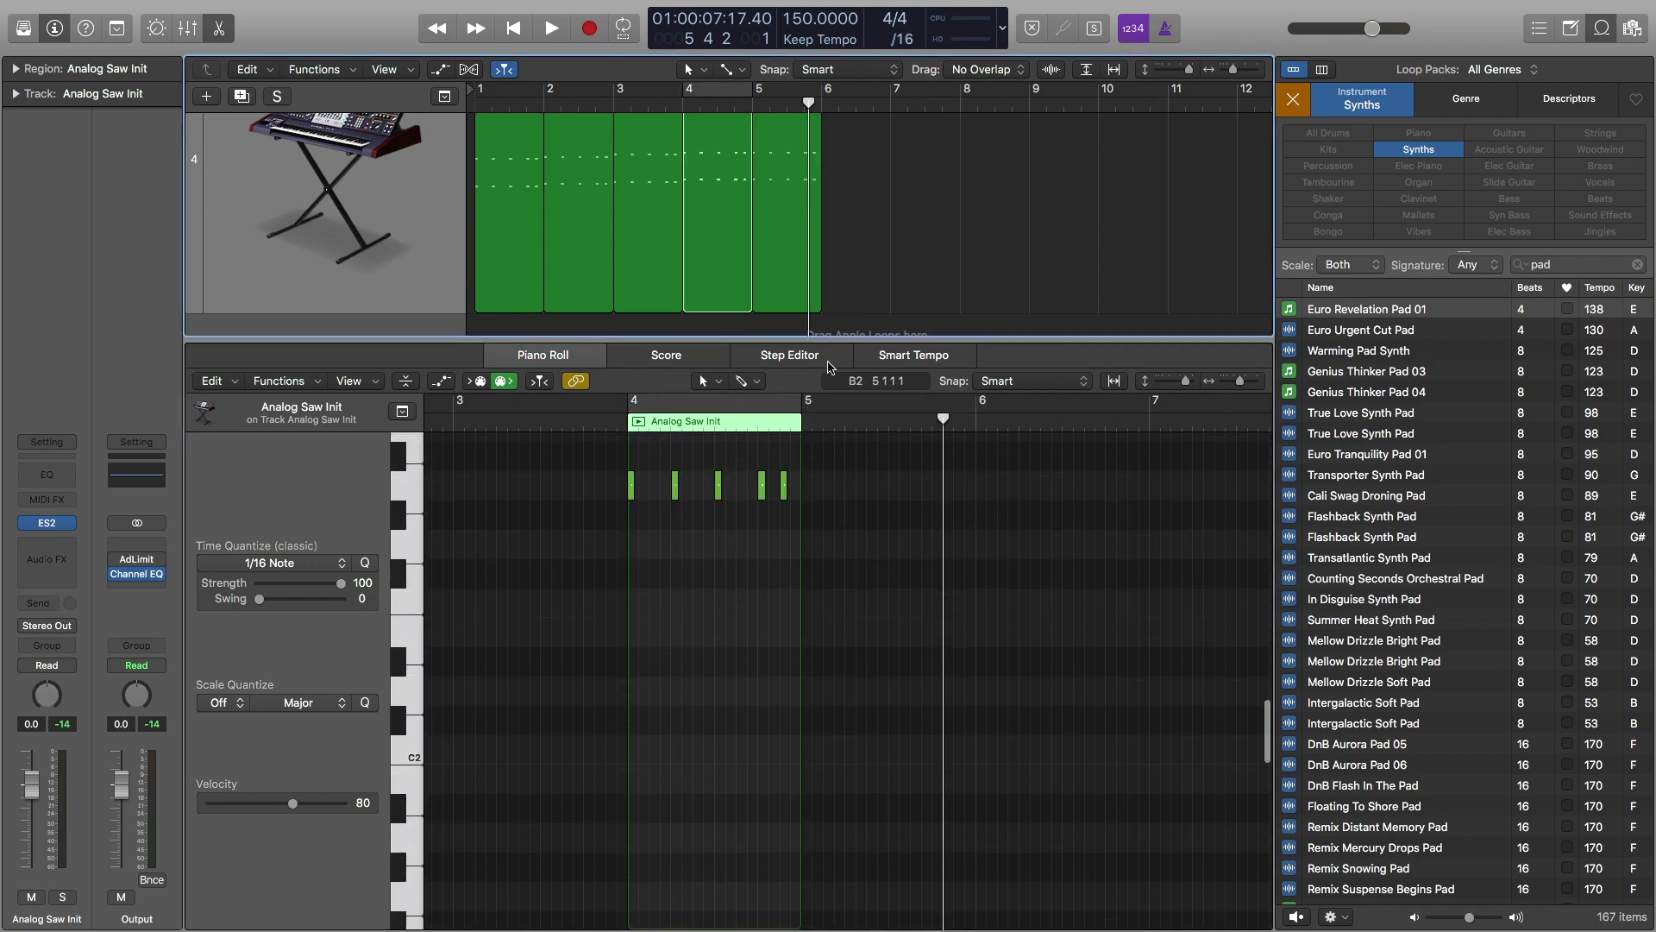
left_click(773, 249, "shift")
scroll(797, 636, "right", 3)
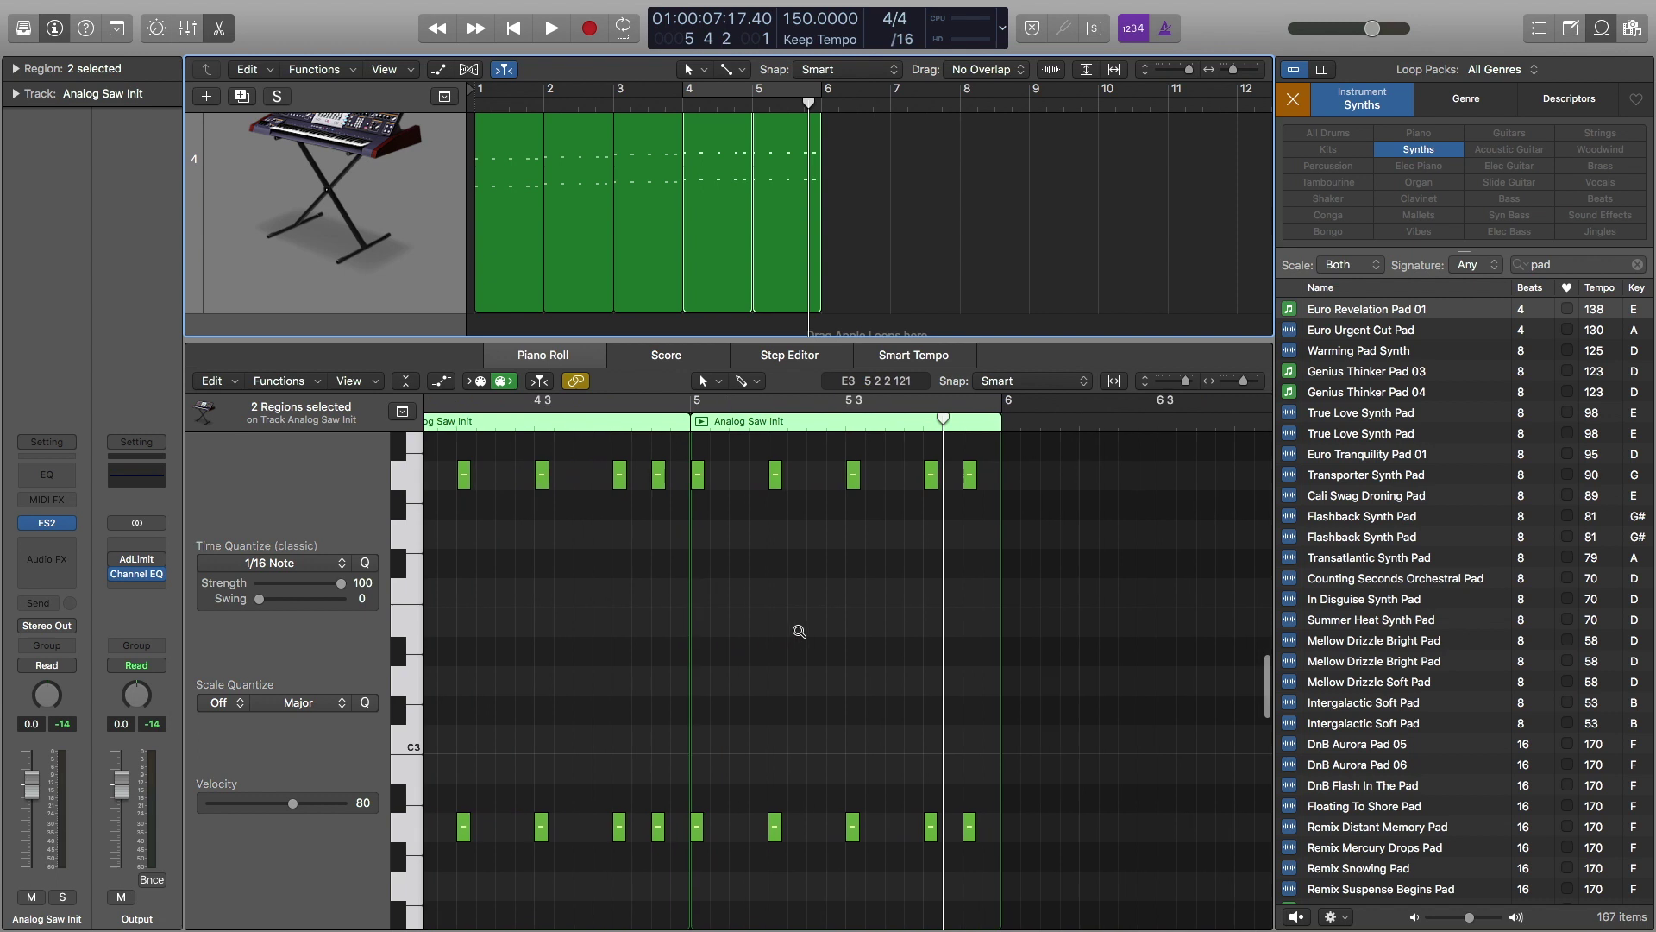
left_click_drag(706, 865, 982, 454)
left_click_drag(695, 826, 697, 806)
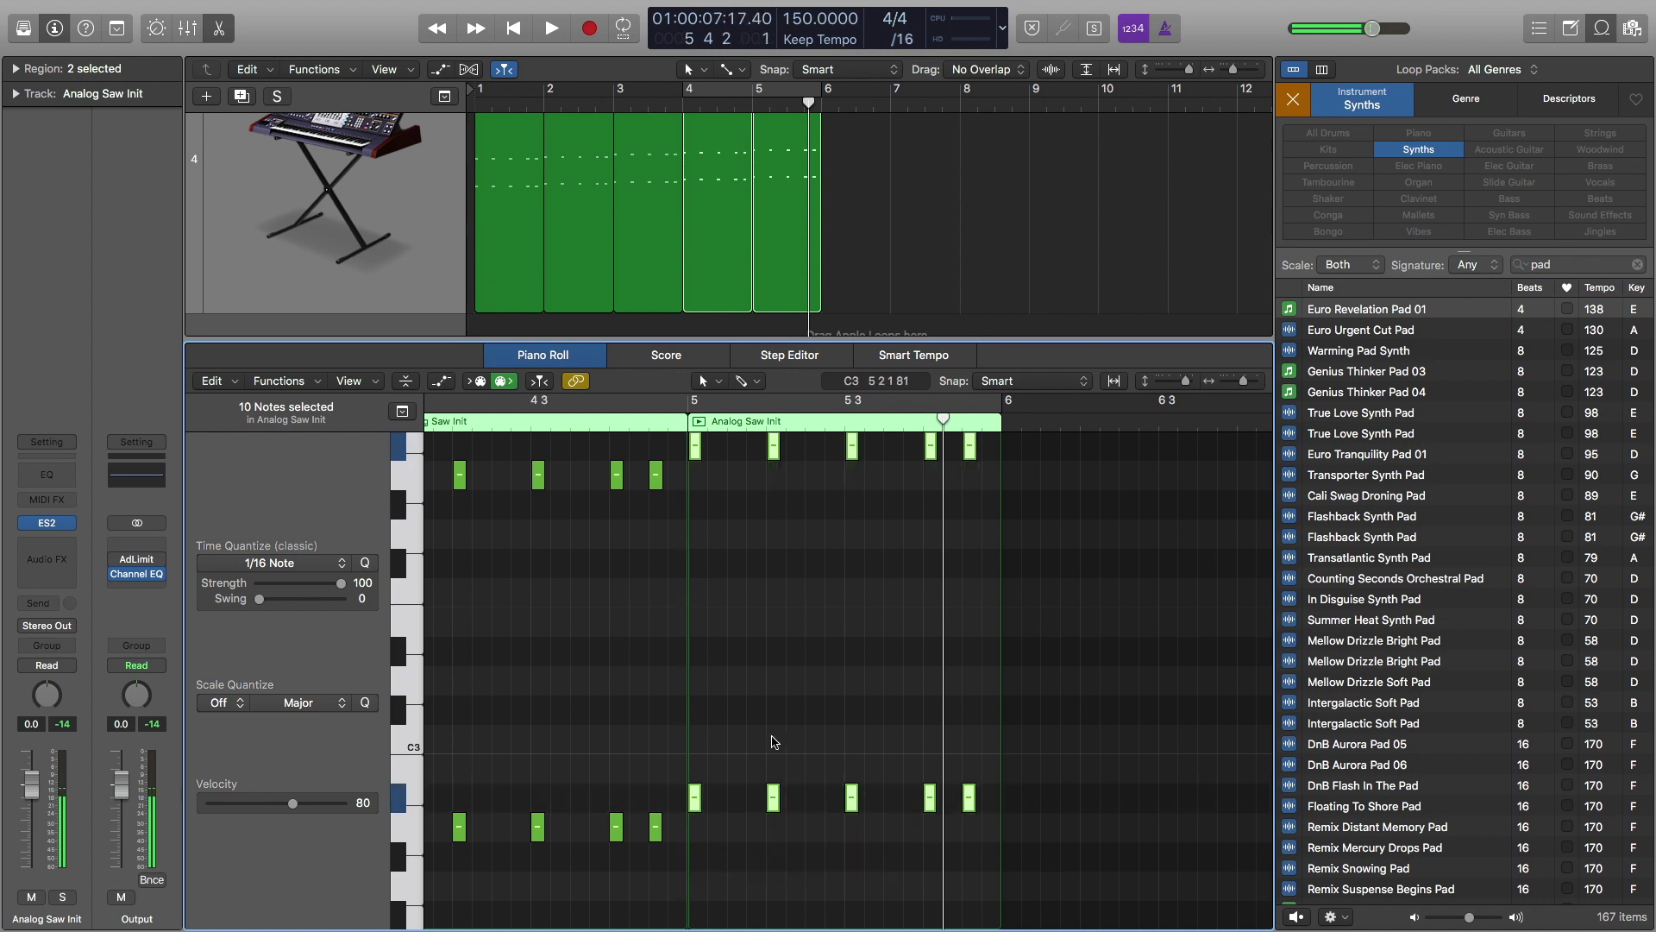
Delete the bar 5 notes from beat 3 onward and copy the stacks on beats 1 and 2 an eighth note further right
left_click_drag(843, 838, 990, 442)
key("Delete")
left_click_drag(861, 459, 733, 800)
scroll(856, 799, "down", 3)
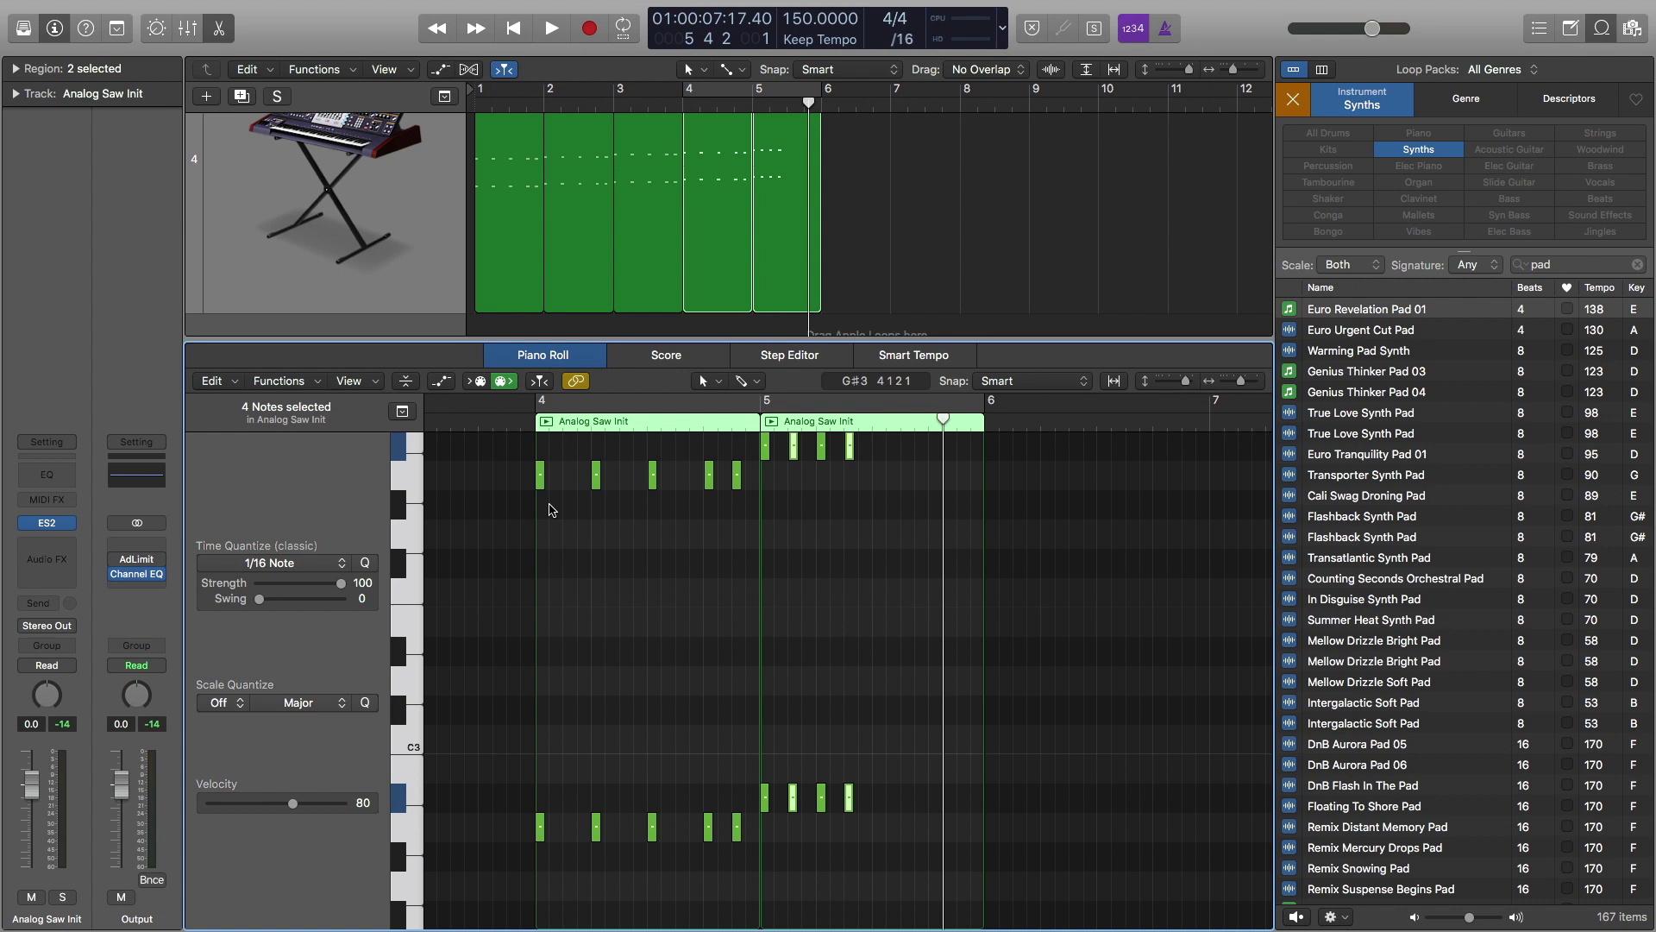
Play the pattern from bar 4 into bar 5, and select all eight notes in the first half of bar 5
double_click(531, 428)
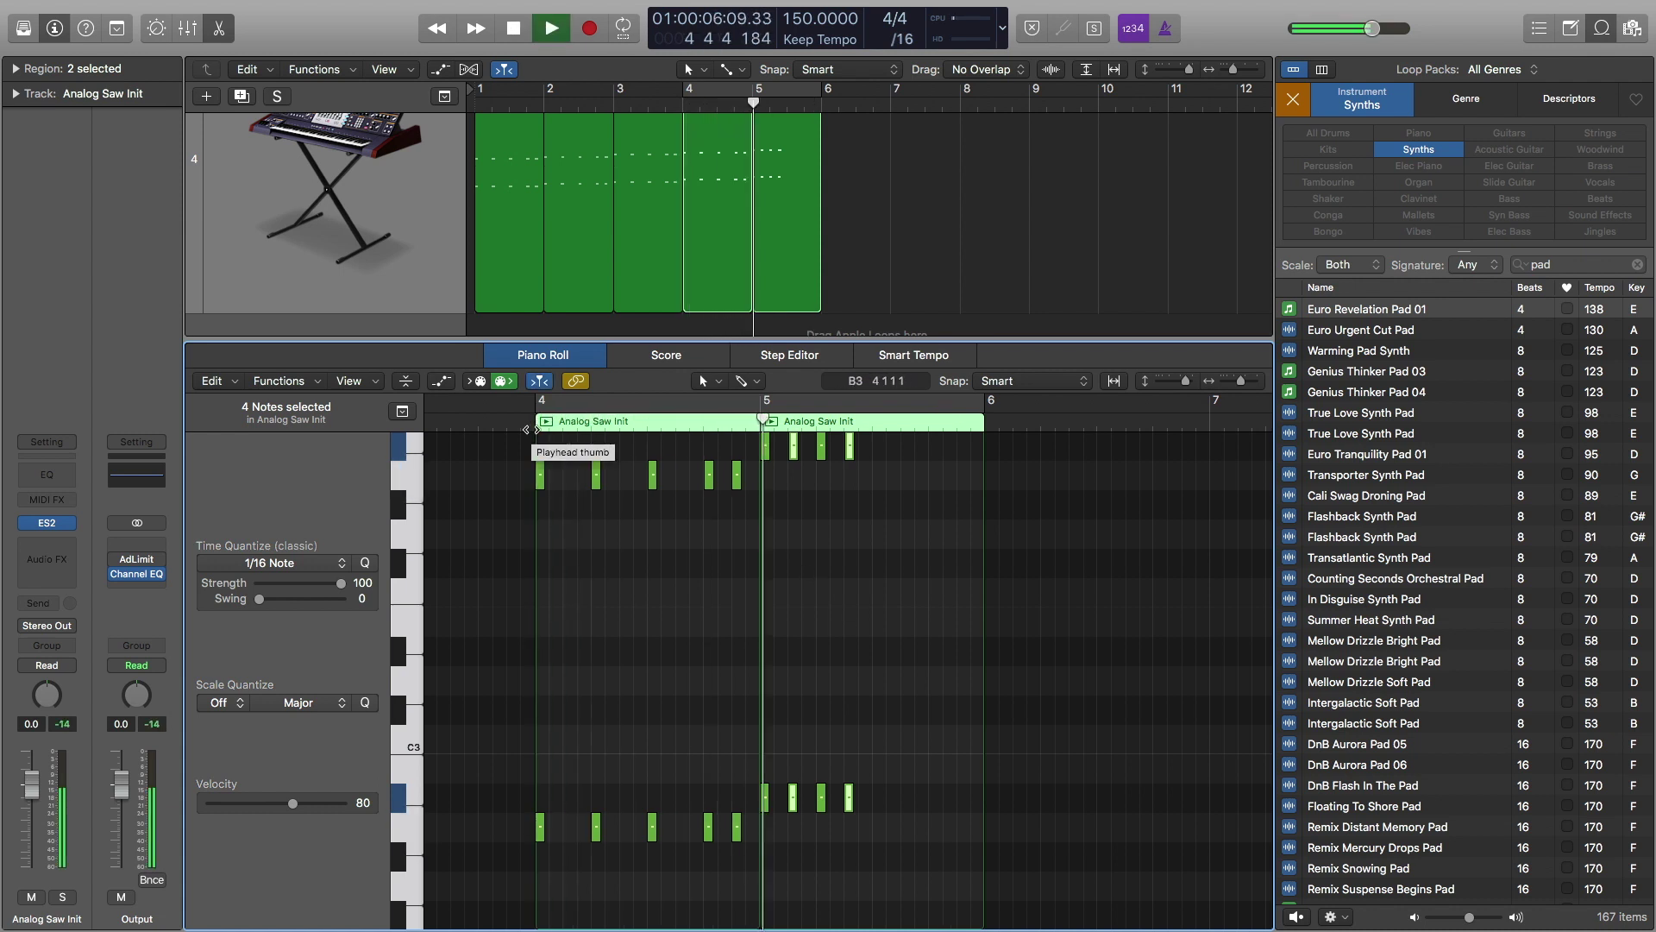
key("space")
left_click_drag(890, 443, 764, 810)
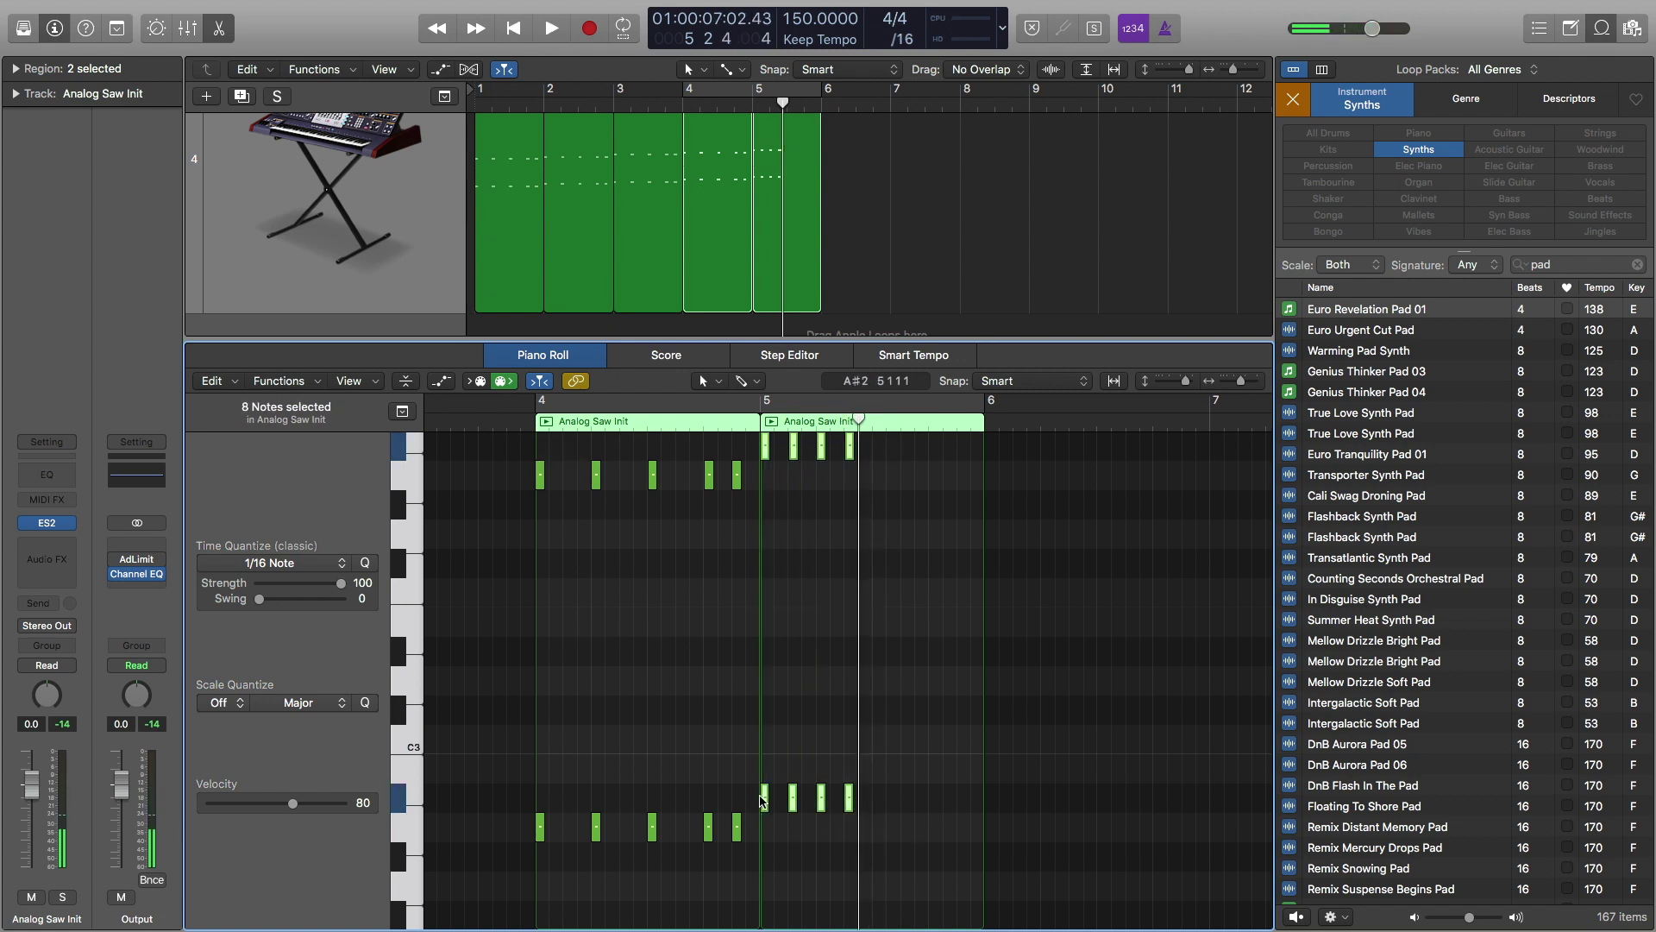
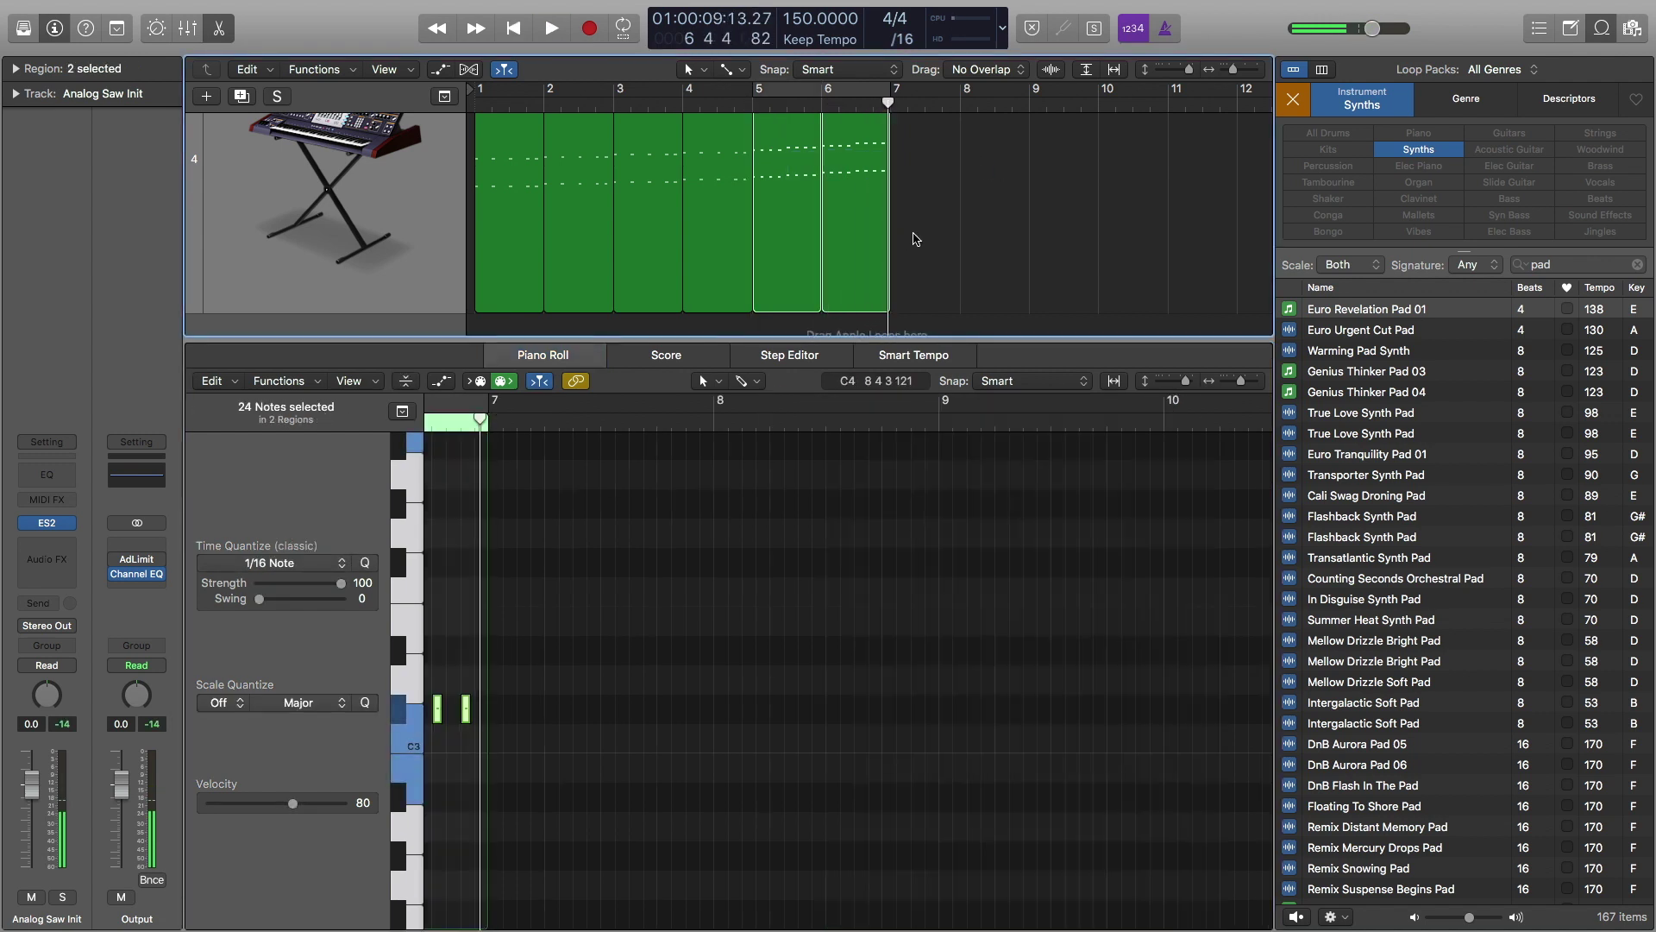
Copy the bar 6 region to bar 7 and show its notes in the Piano Roll
scroll(914, 238, "down", 5)
left_click(854, 203)
scroll(855, 205, "right", 3)
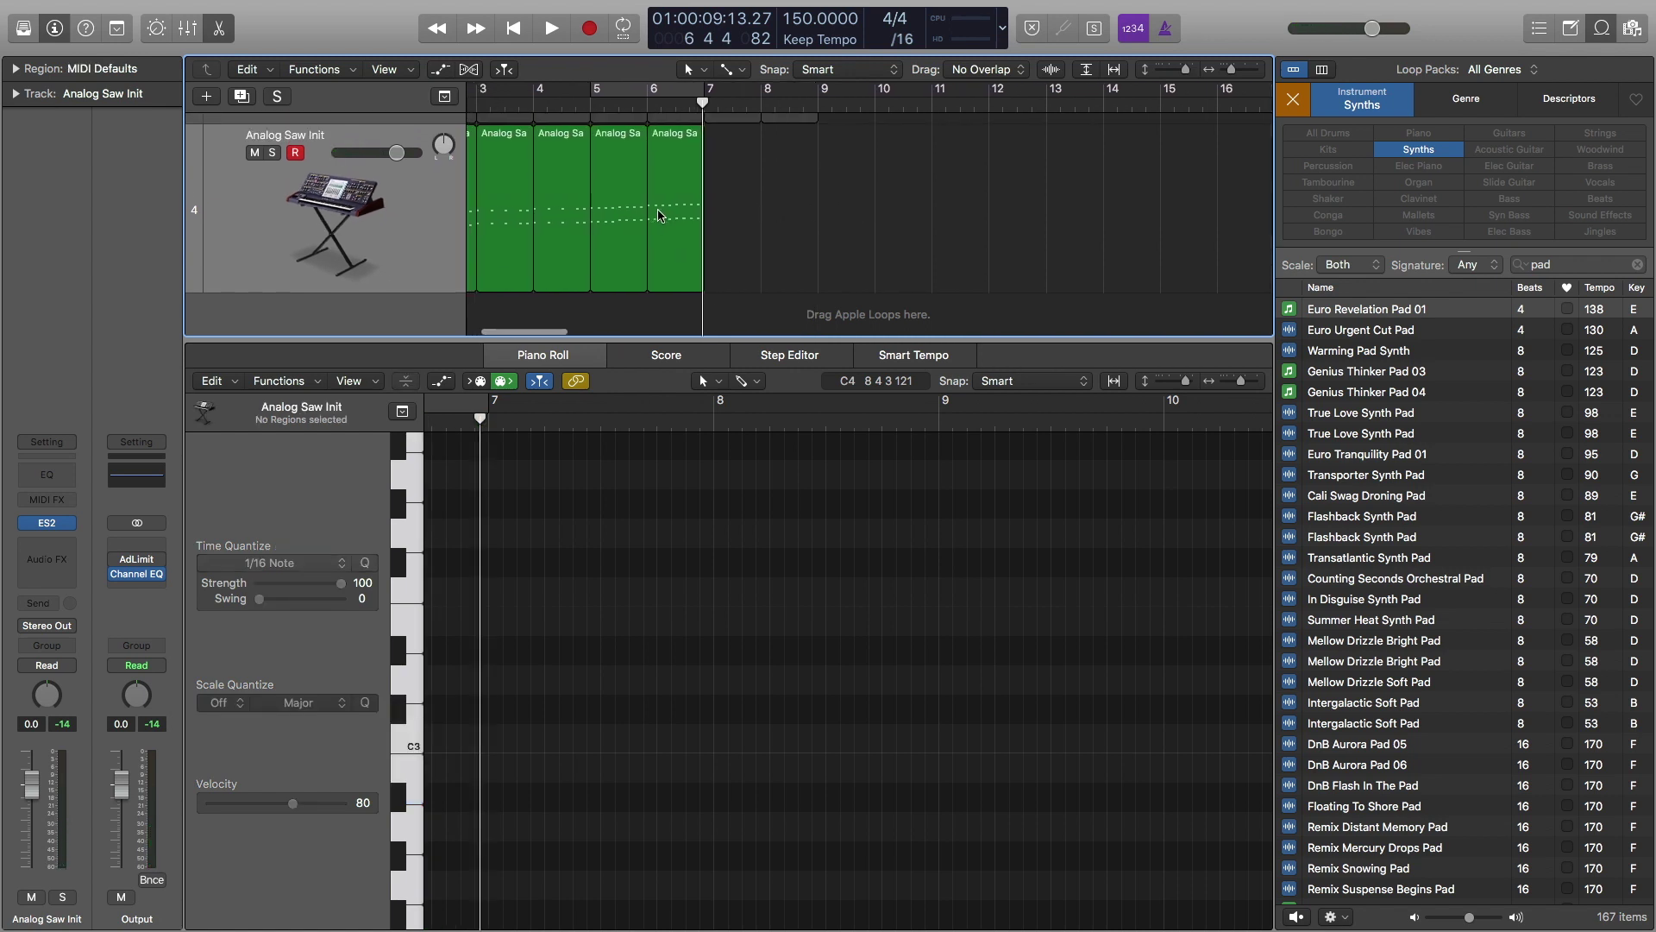
left_click_drag(666, 216, 726, 214)
scroll(634, 604, "up", 4)
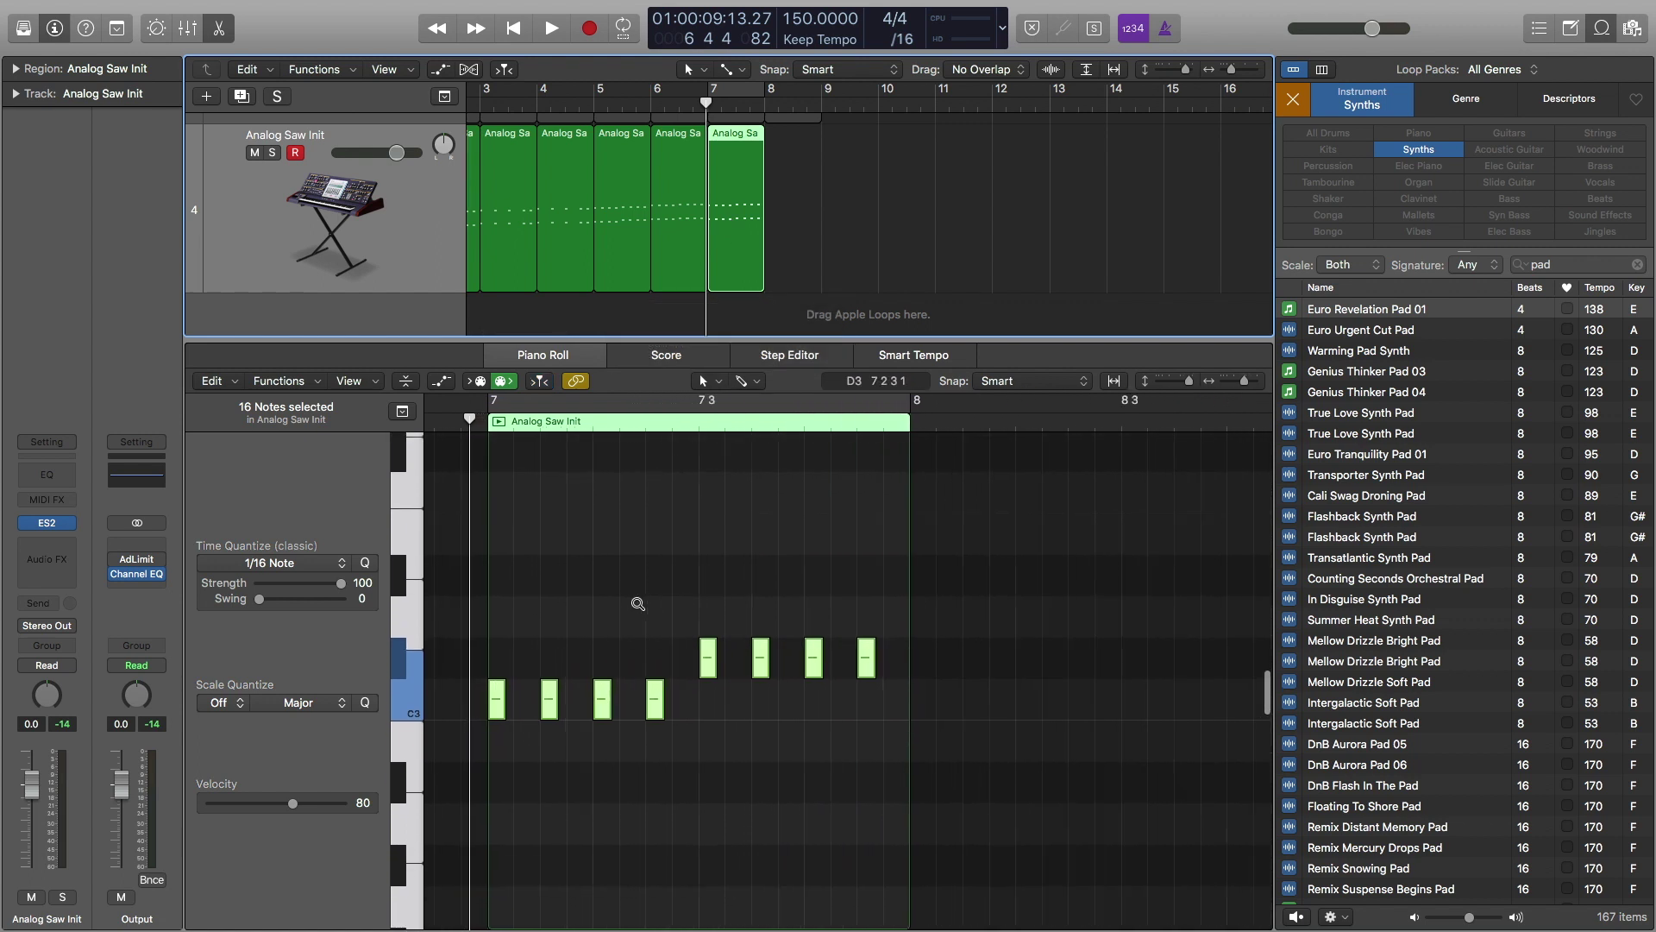
Delete the bar 7 notes from beat 2 onward, keeping only the two note stacks within beat 1
left_click_drag(697, 732, 945, 469)
key("Delete")
scroll(720, 545, "left", 2)
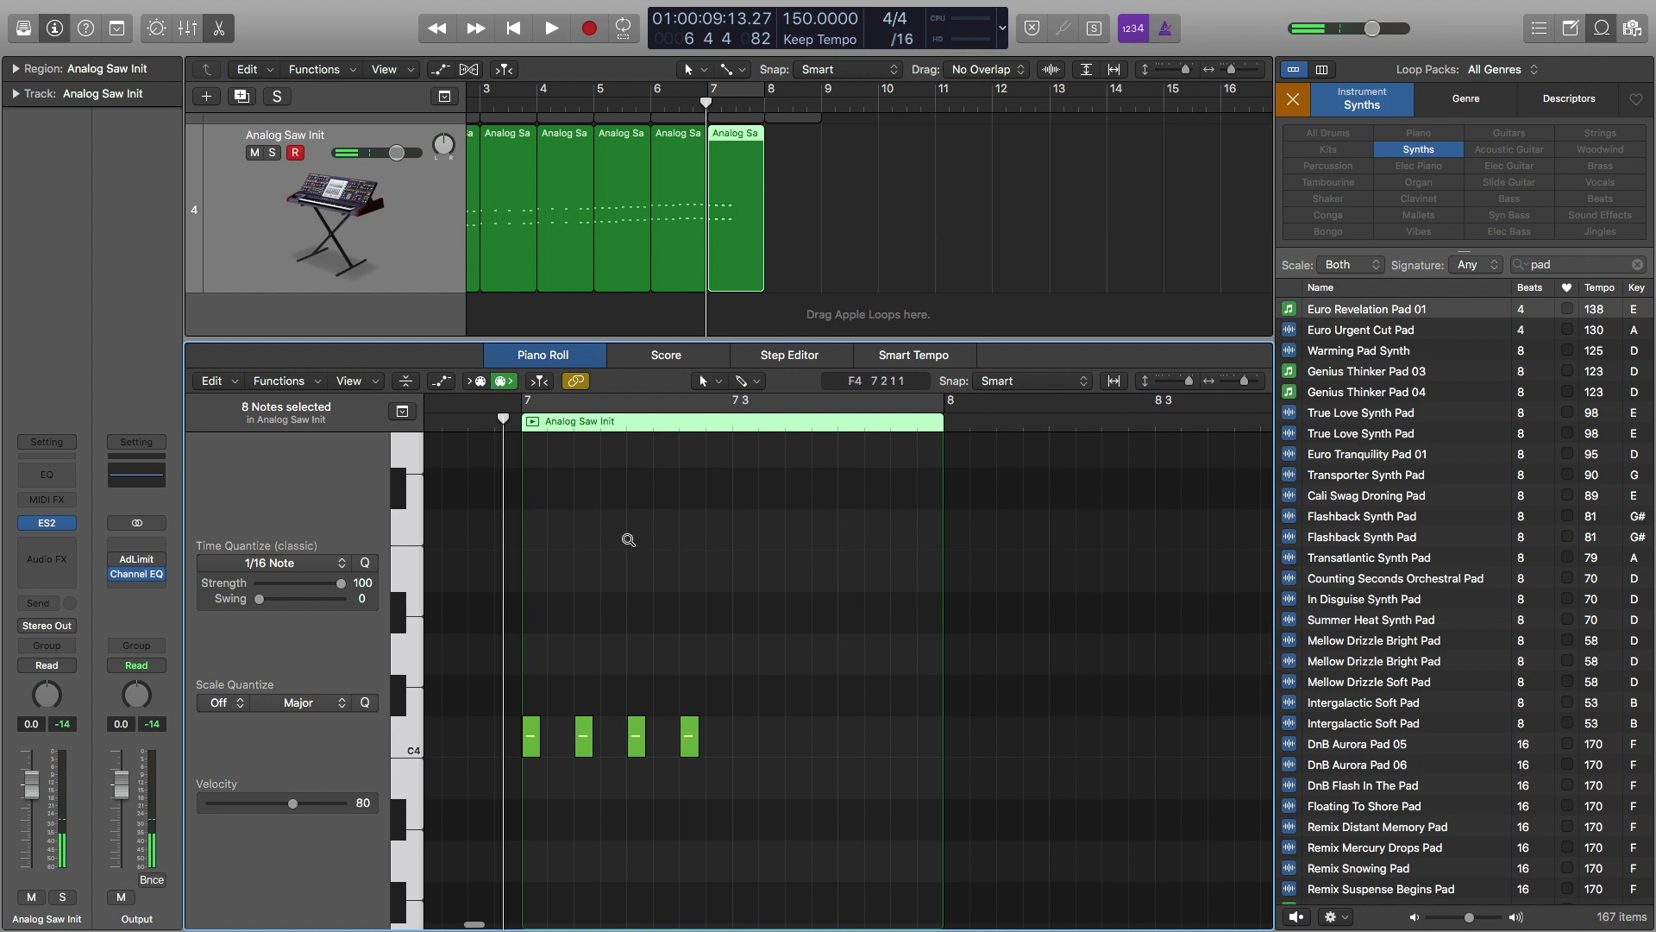
scroll(632, 543, "down", 6)
left_click_drag(728, 861, 653, 562)
Copy the two remaining bar 7 note stacks a sixteenth note further right to fill beat 1
scroll(665, 561, "down", 6)
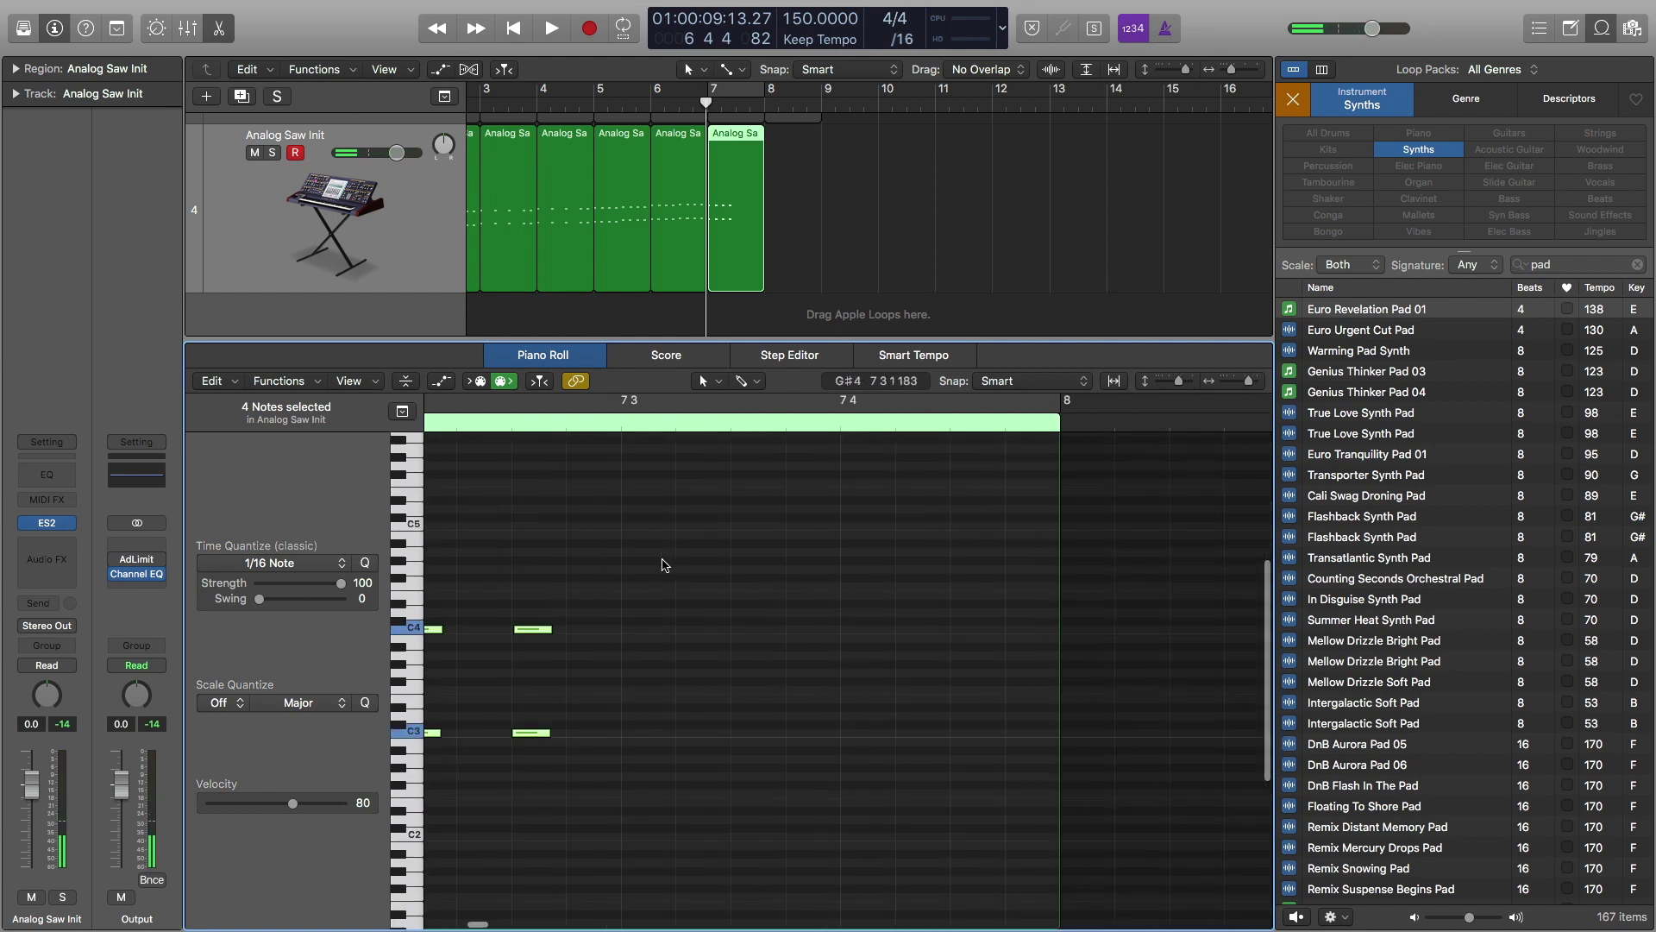
scroll(655, 595, "left", 4)
left_click_drag(690, 736, 524, 732)
Play the start of bar 7 to check the sixteenth-note pattern
key("space")
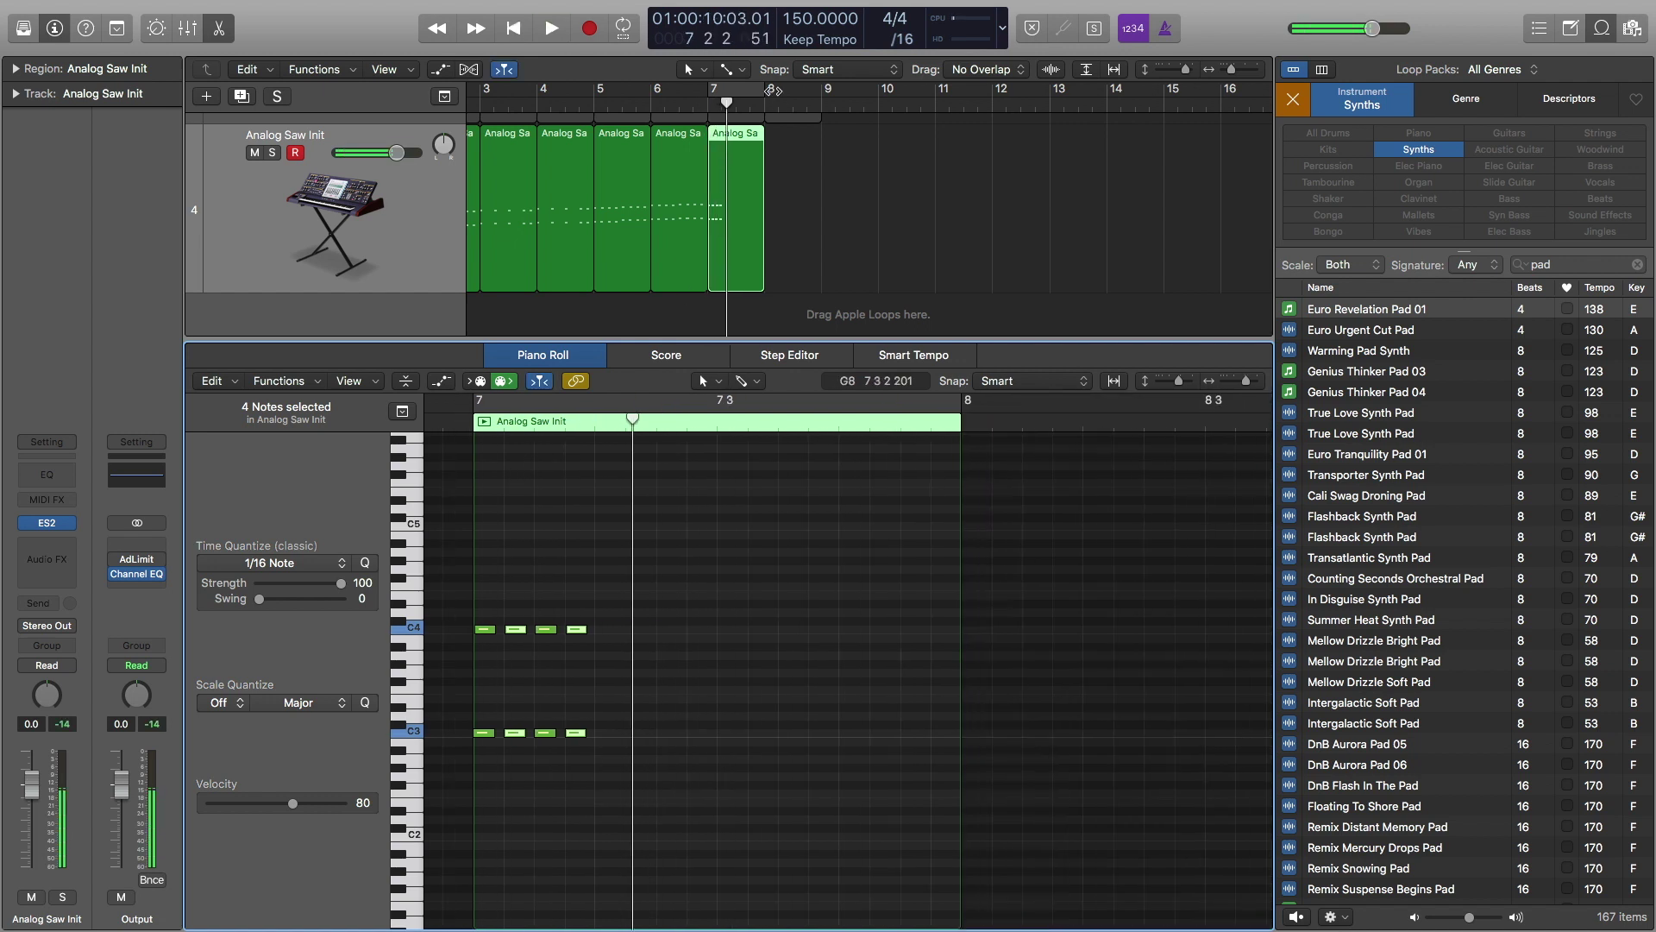
left_click(448, 412)
key("space")
key("space")
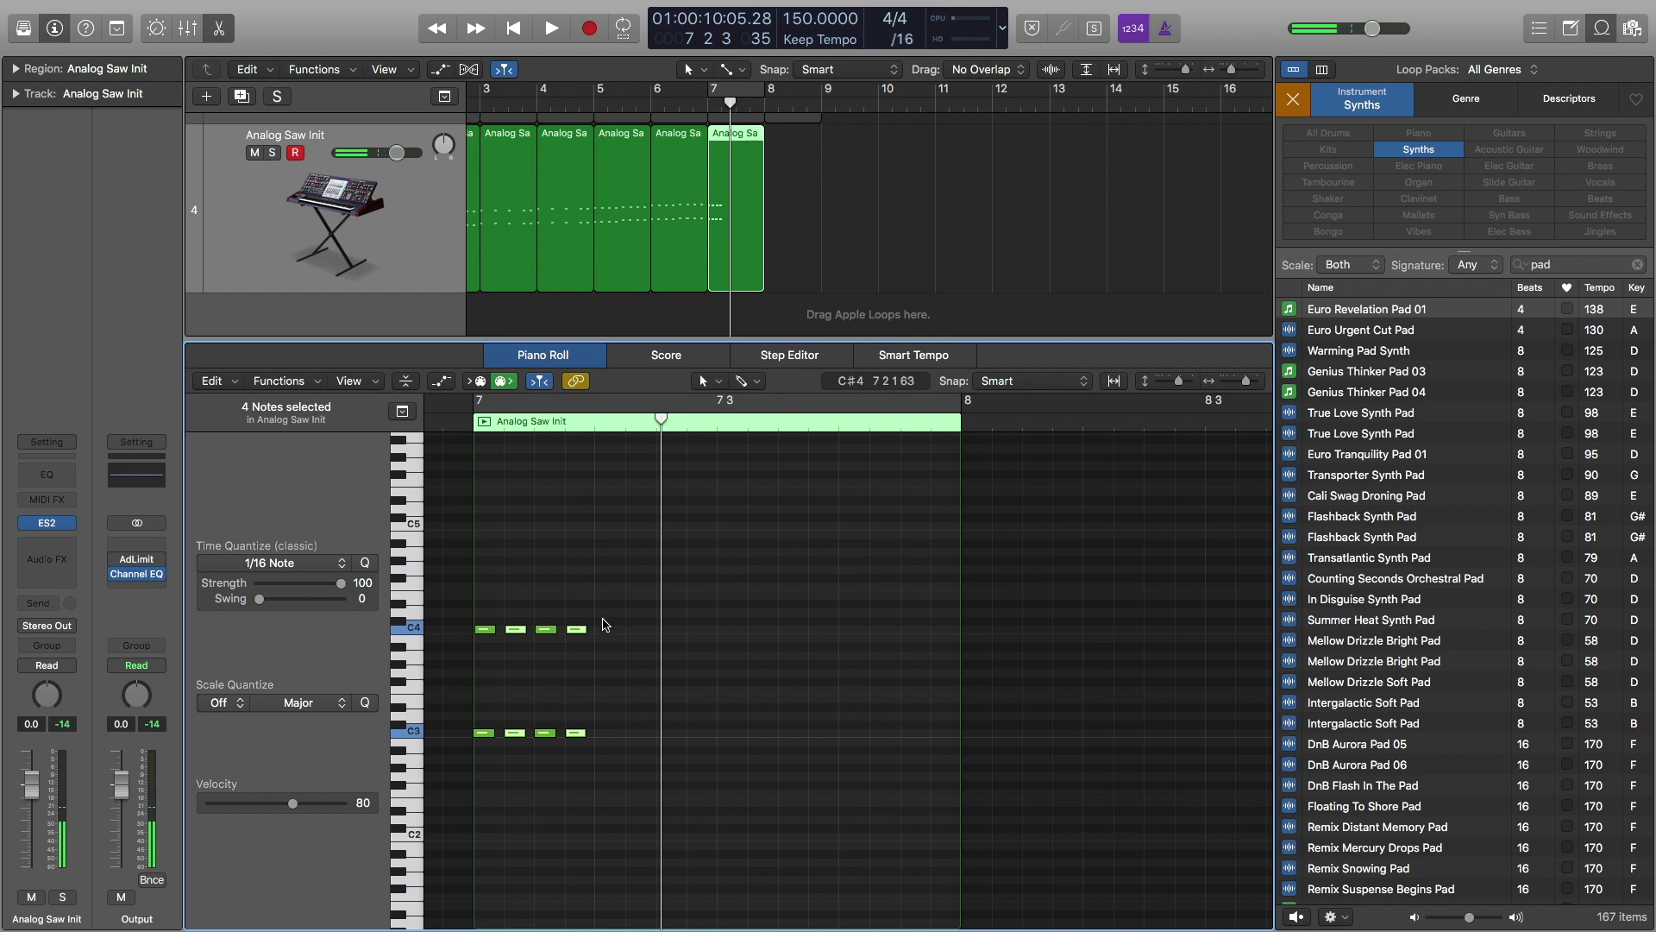
Show bars 6 and 7 together in the Piano Roll, shorten the lower bar 7 notes and transpose the bar 7 notes to D3 and D4
left_click_drag(637, 588, 530, 761)
left_click_drag(531, 760, 482, 761)
scroll(893, 654, "left", 3)
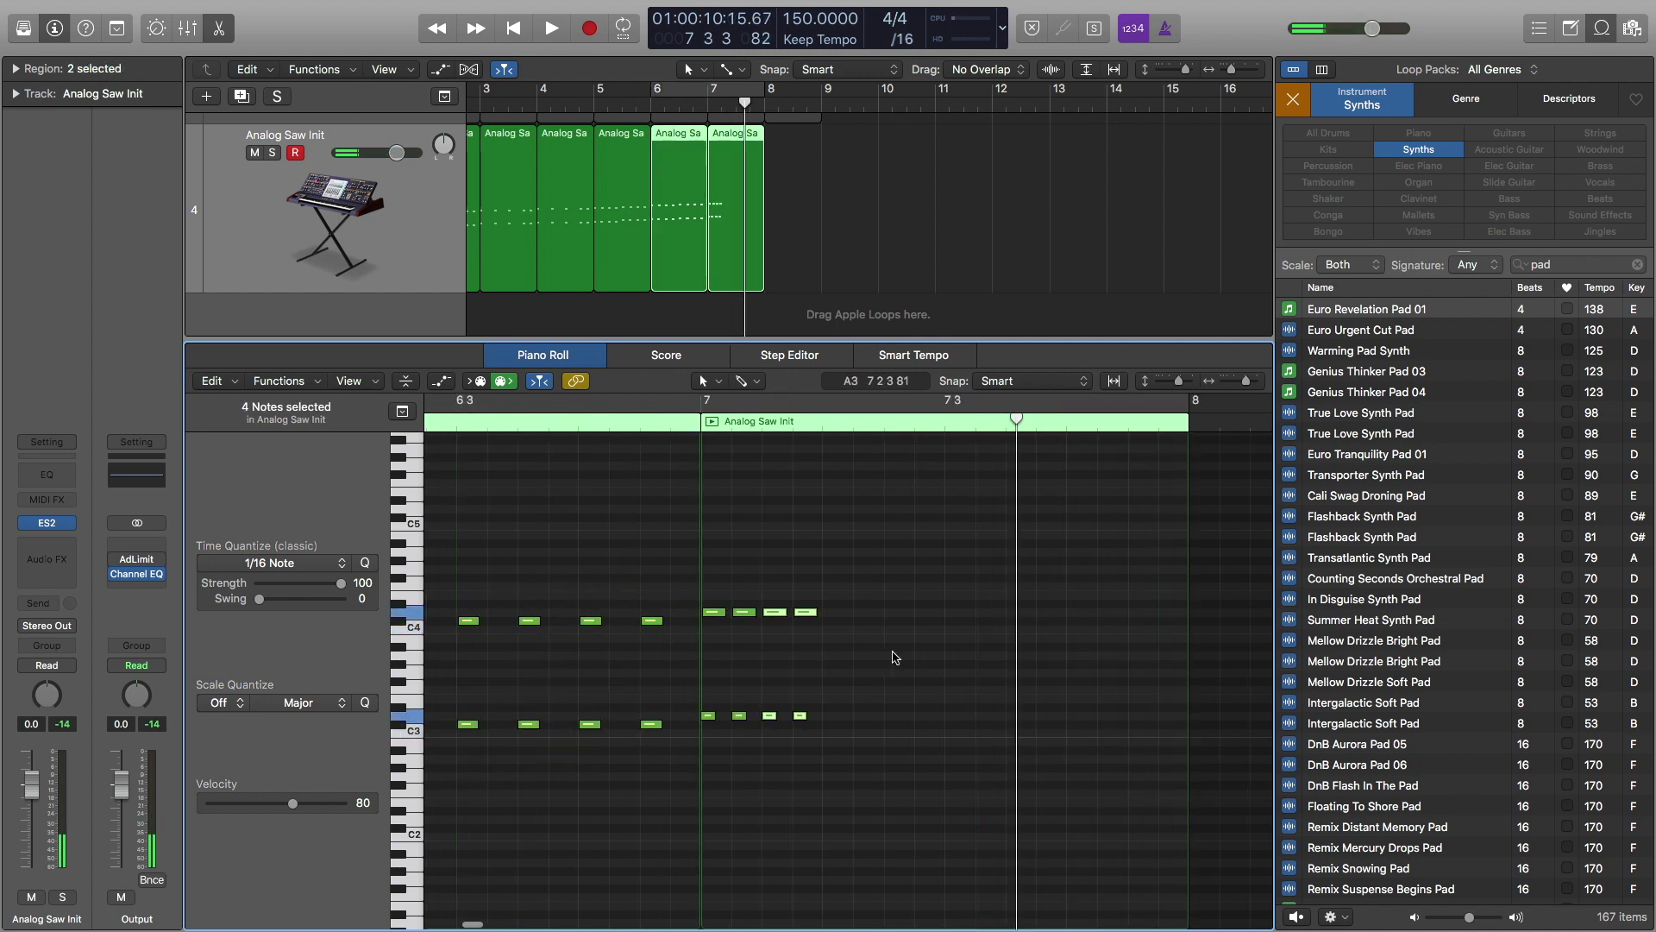
scroll(787, 670, "right", 3)
scroll(787, 670, "left", 3)
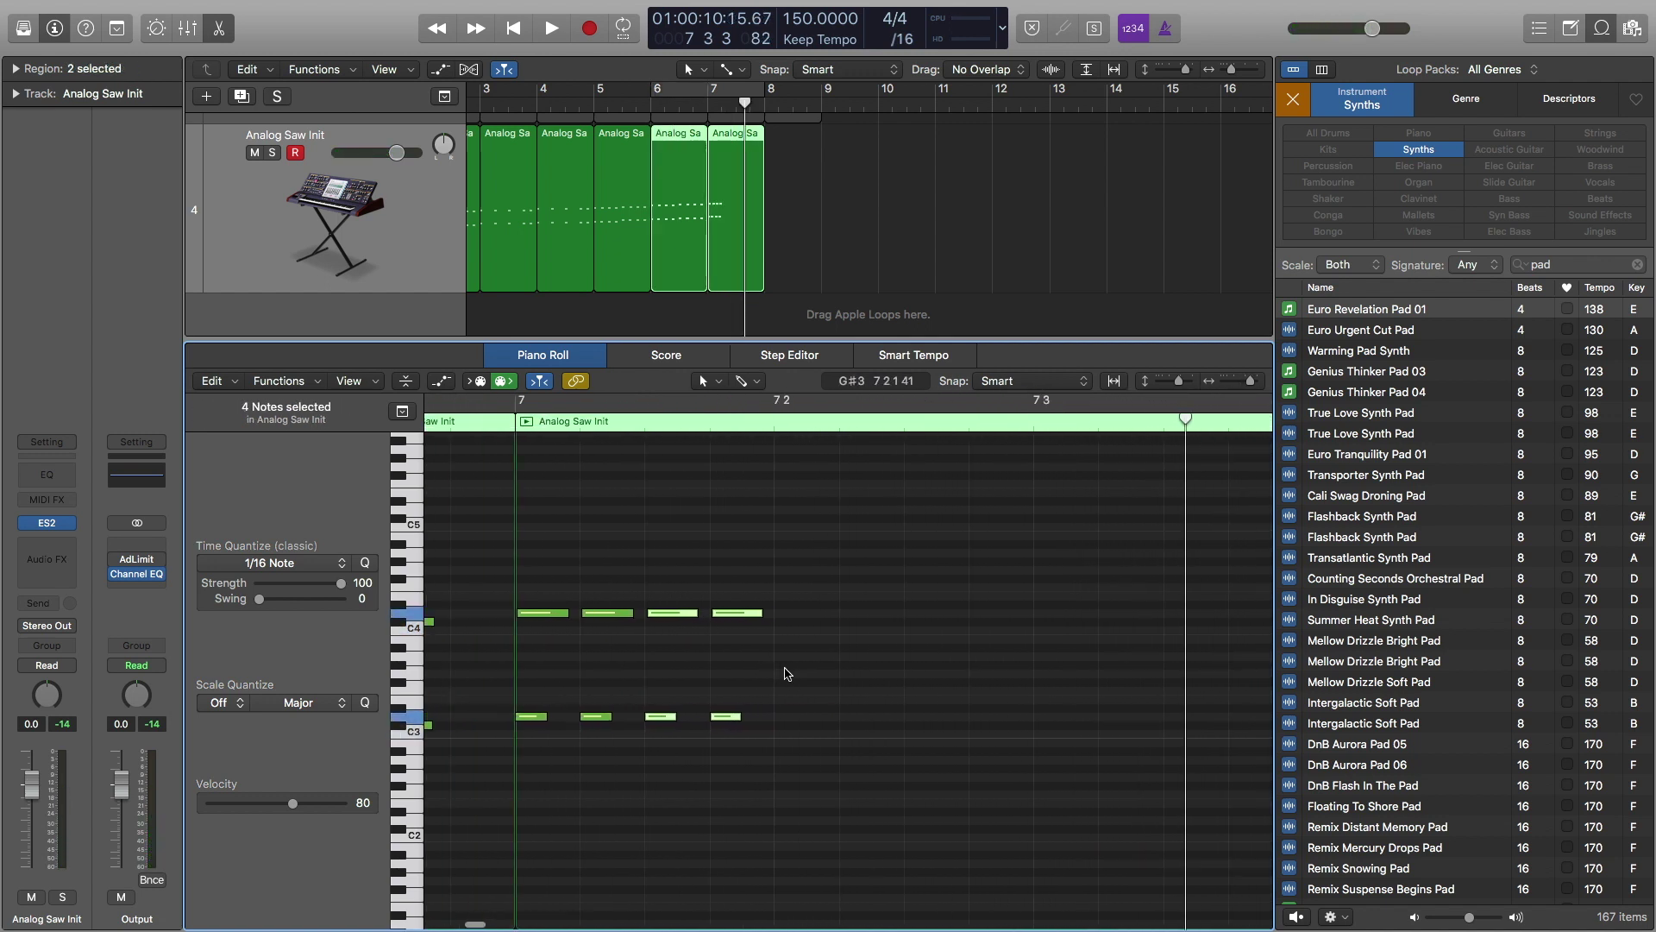
Shorten the D4 and D3 notes in bar 7 further for a more staccato rhythm
left_click_drag(546, 582, 781, 690)
left_click(723, 675, "ctrl+alt")
scroll(723, 677, "up", 3)
scroll(723, 676, "down", 3)
left_click_drag(530, 613, 515, 614)
mouse_move(496, 738)
left_mouse_down()
mouse_move(725, 695)
mouse_move(495, 716)
left_mouse_up()
Play the transition from the end of bar 6 into bar 7 to check the shortened notes
double_click(462, 428)
double_click(465, 426)
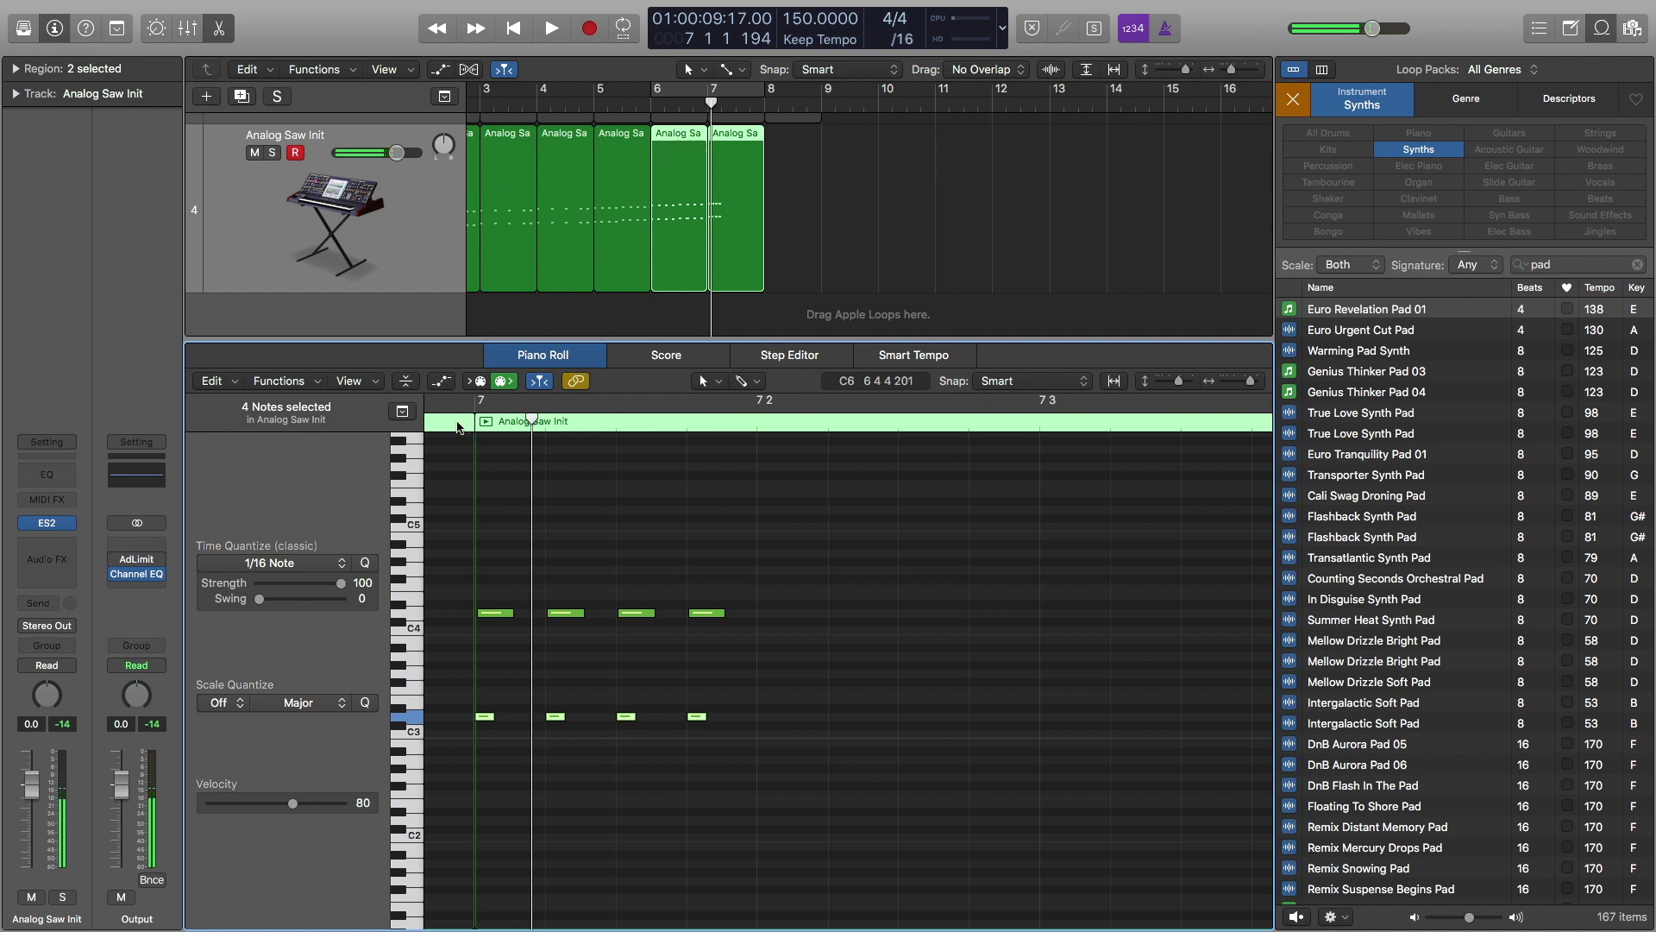
double_click(457, 428)
key("space")
Copy the beat 1 notes of bar 7 to beats 2, 3 and 4, each a semitone higher, and play the bar
scroll(898, 729, "down", 5)
scroll(898, 729, "up", 1)
left_click_drag(1042, 593, 912, 746)
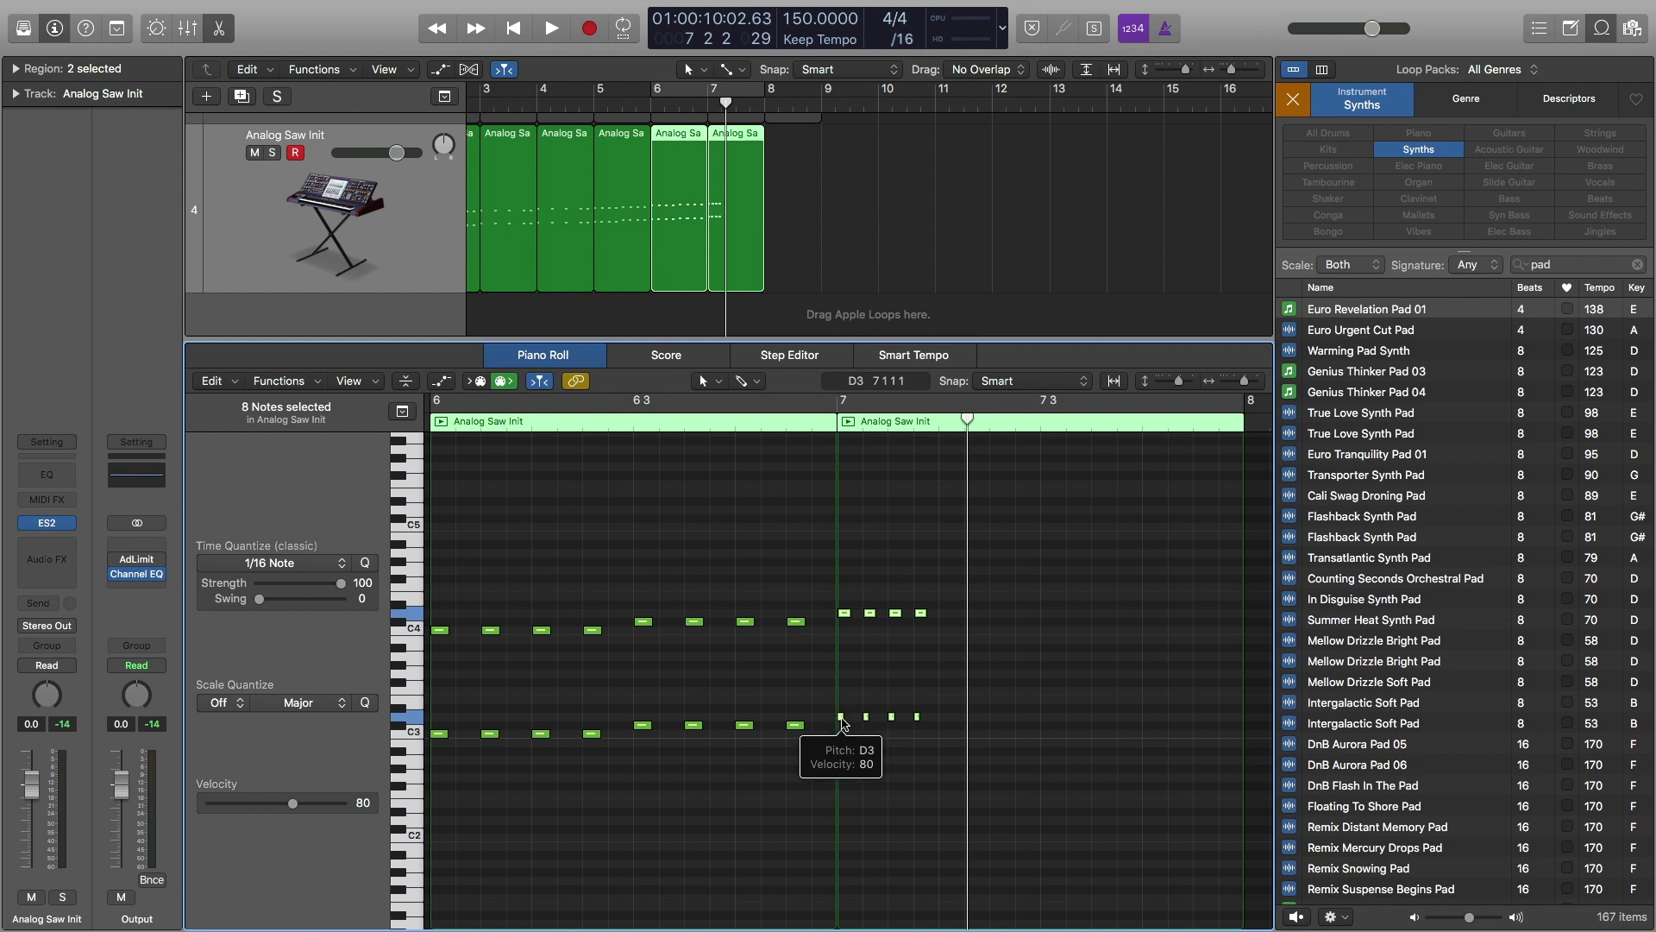
left_click_drag(841, 721, 946, 709)
left_click_drag(1070, 575, 1053, 698)
double_click(792, 429)
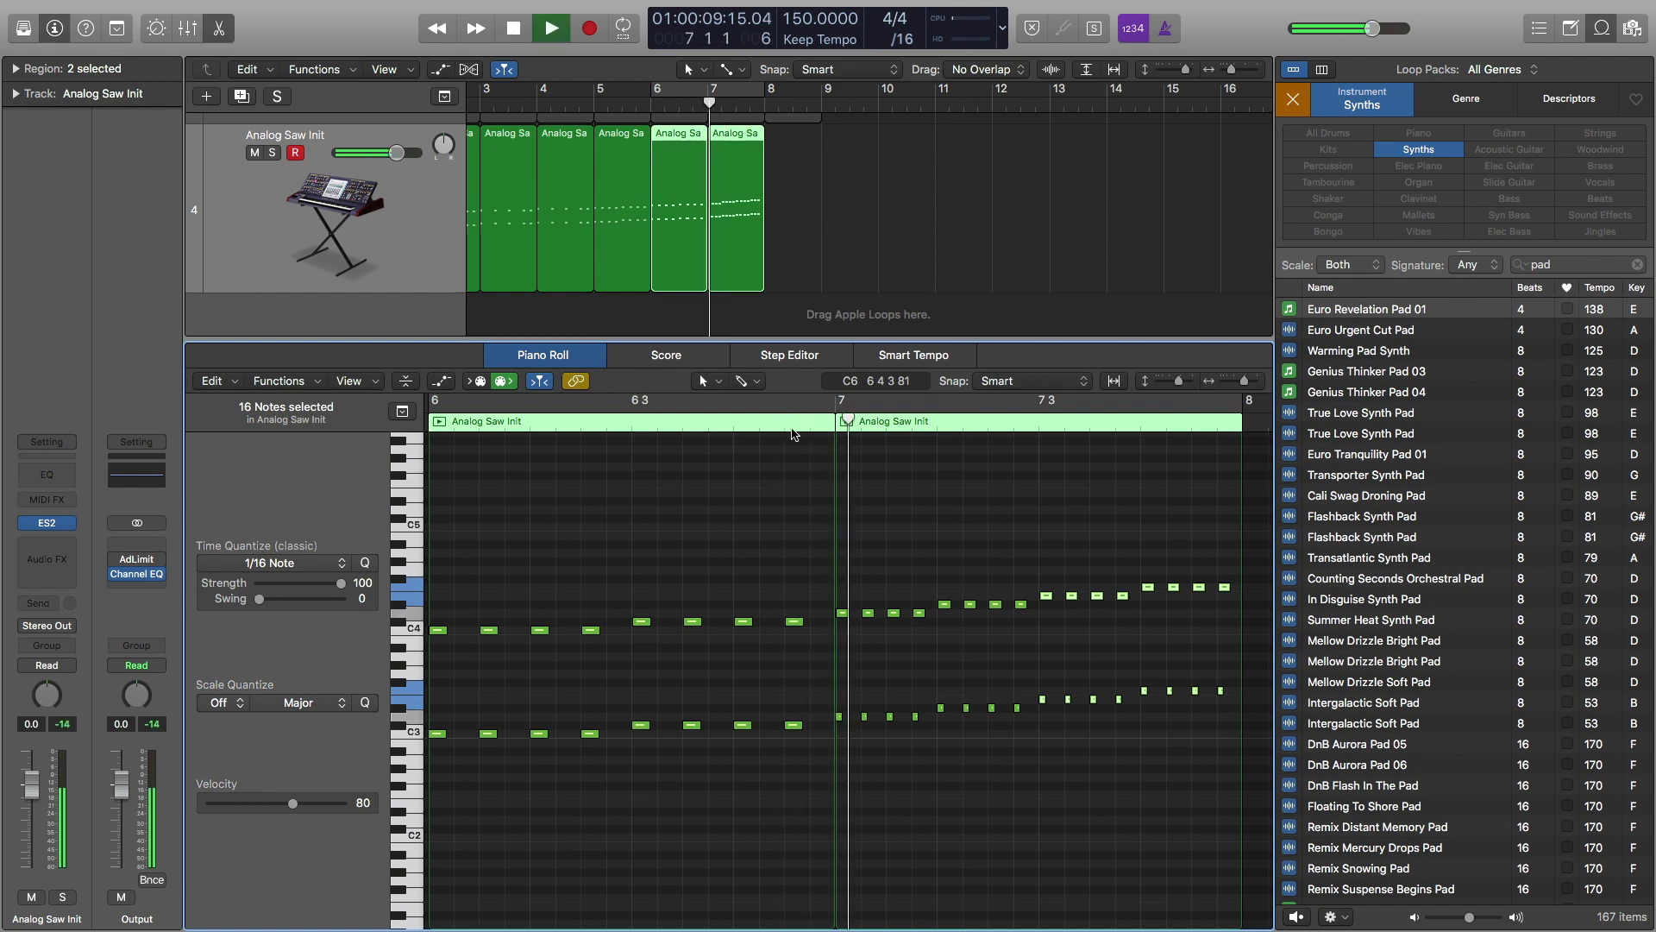
key("space")
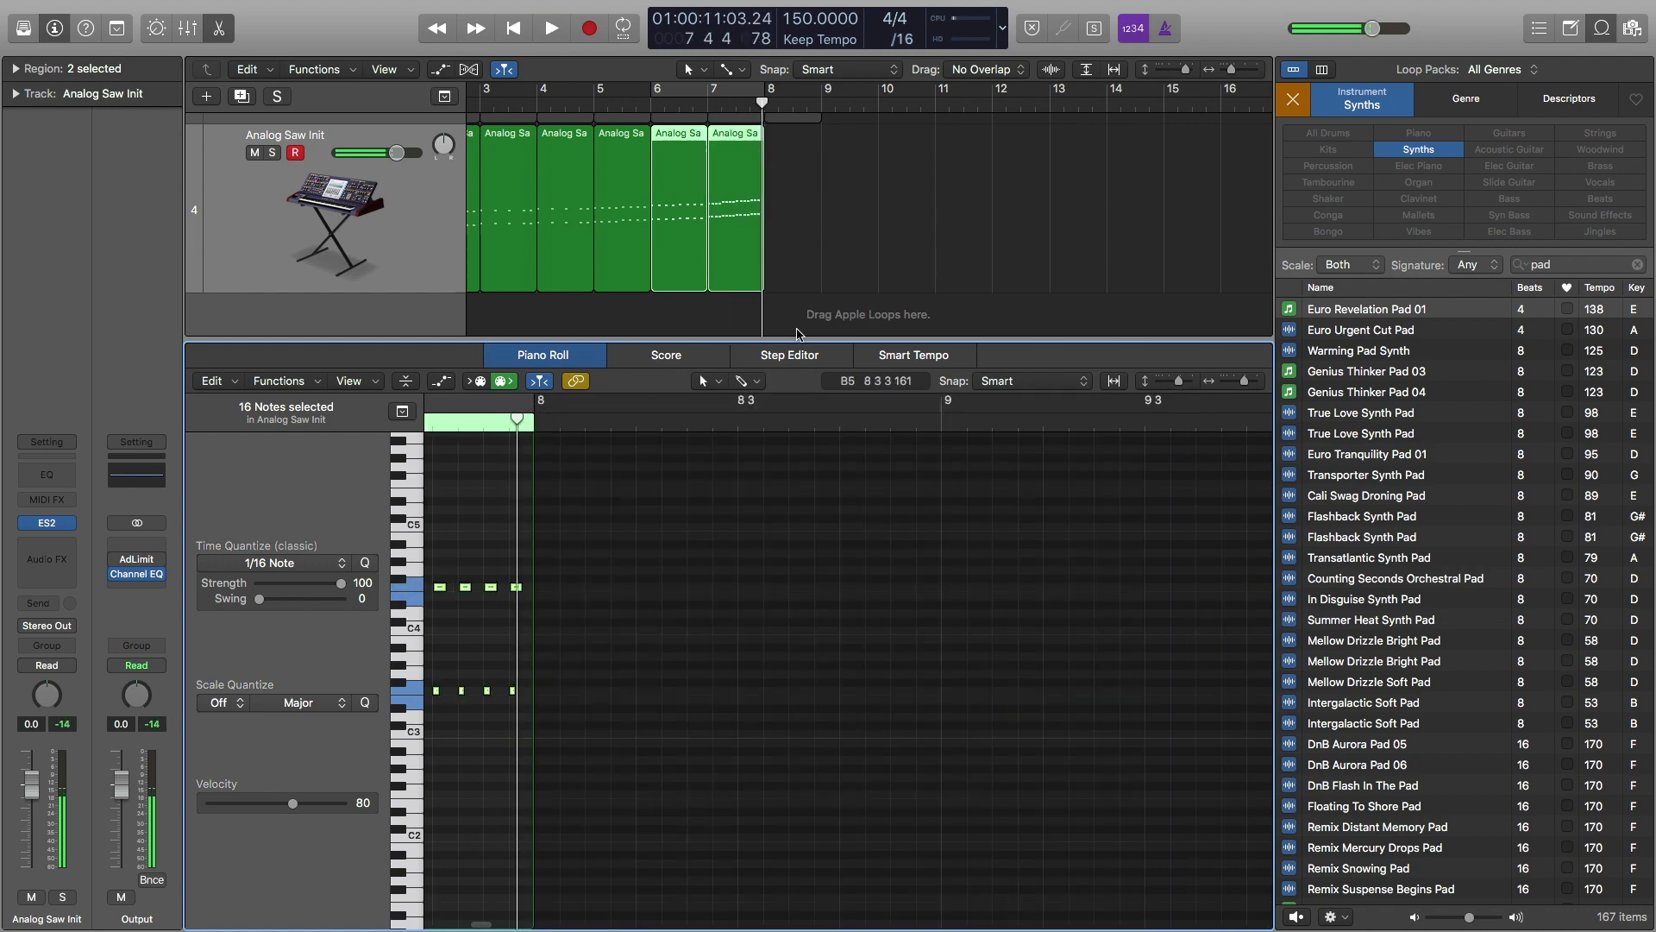
Copy the bar 7 region to bar 8, restoring the copy after deleting it
left_click(807, 209)
left_click_drag(726, 213, 791, 209)
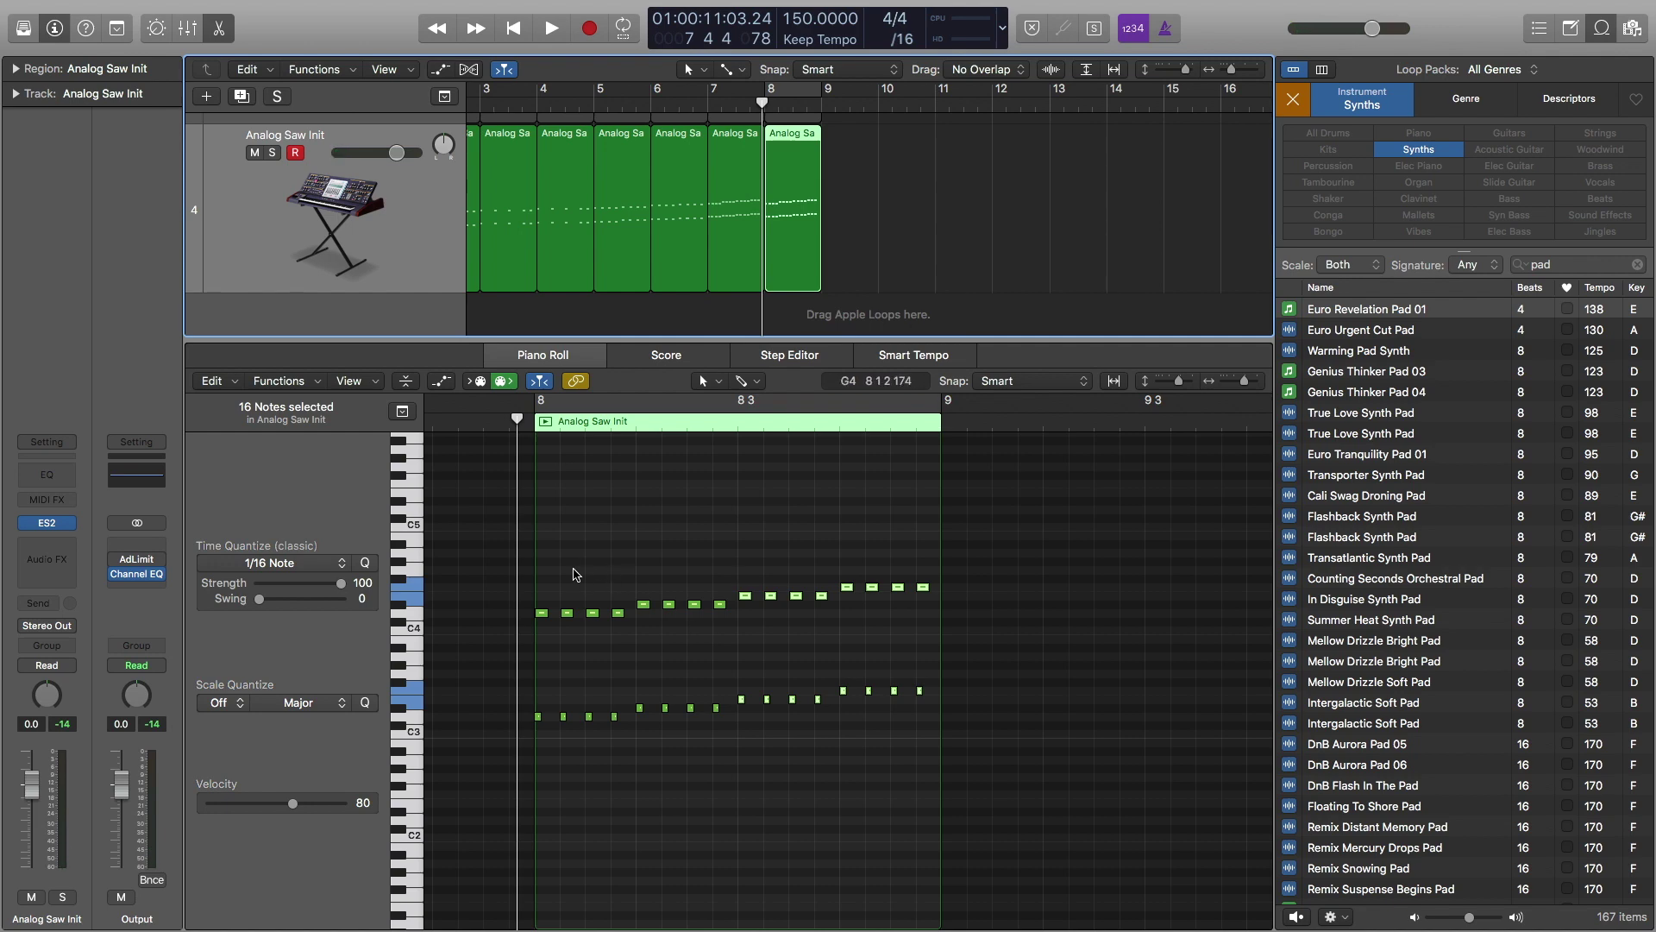
scroll(571, 566, "up", 5)
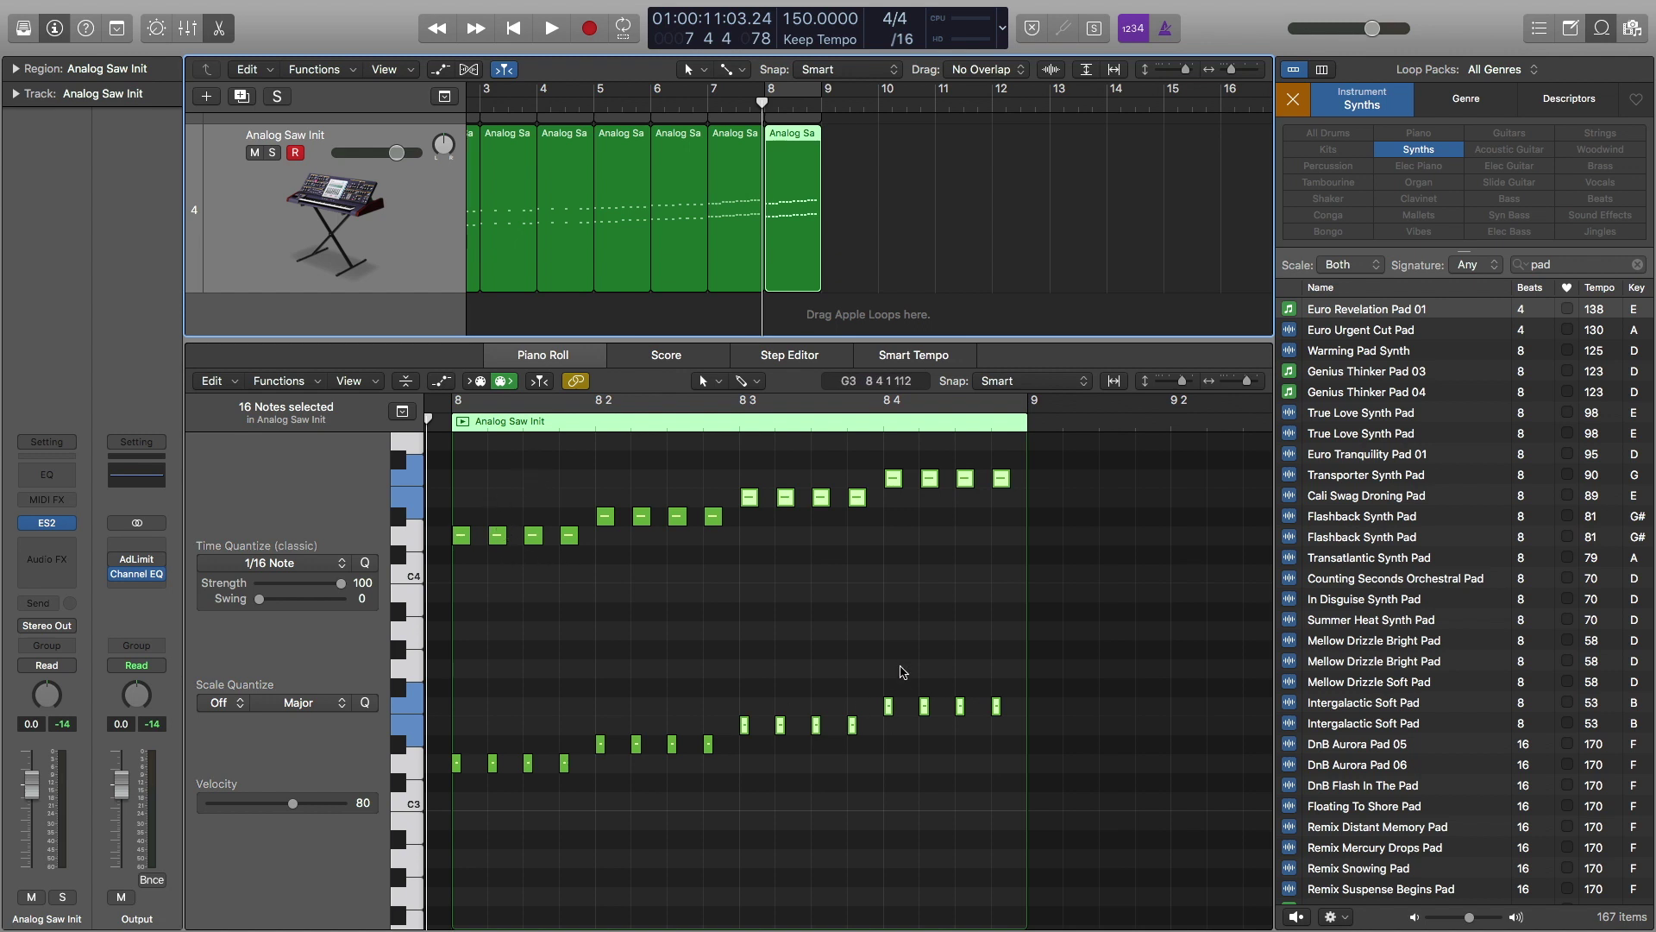
key("Delete")
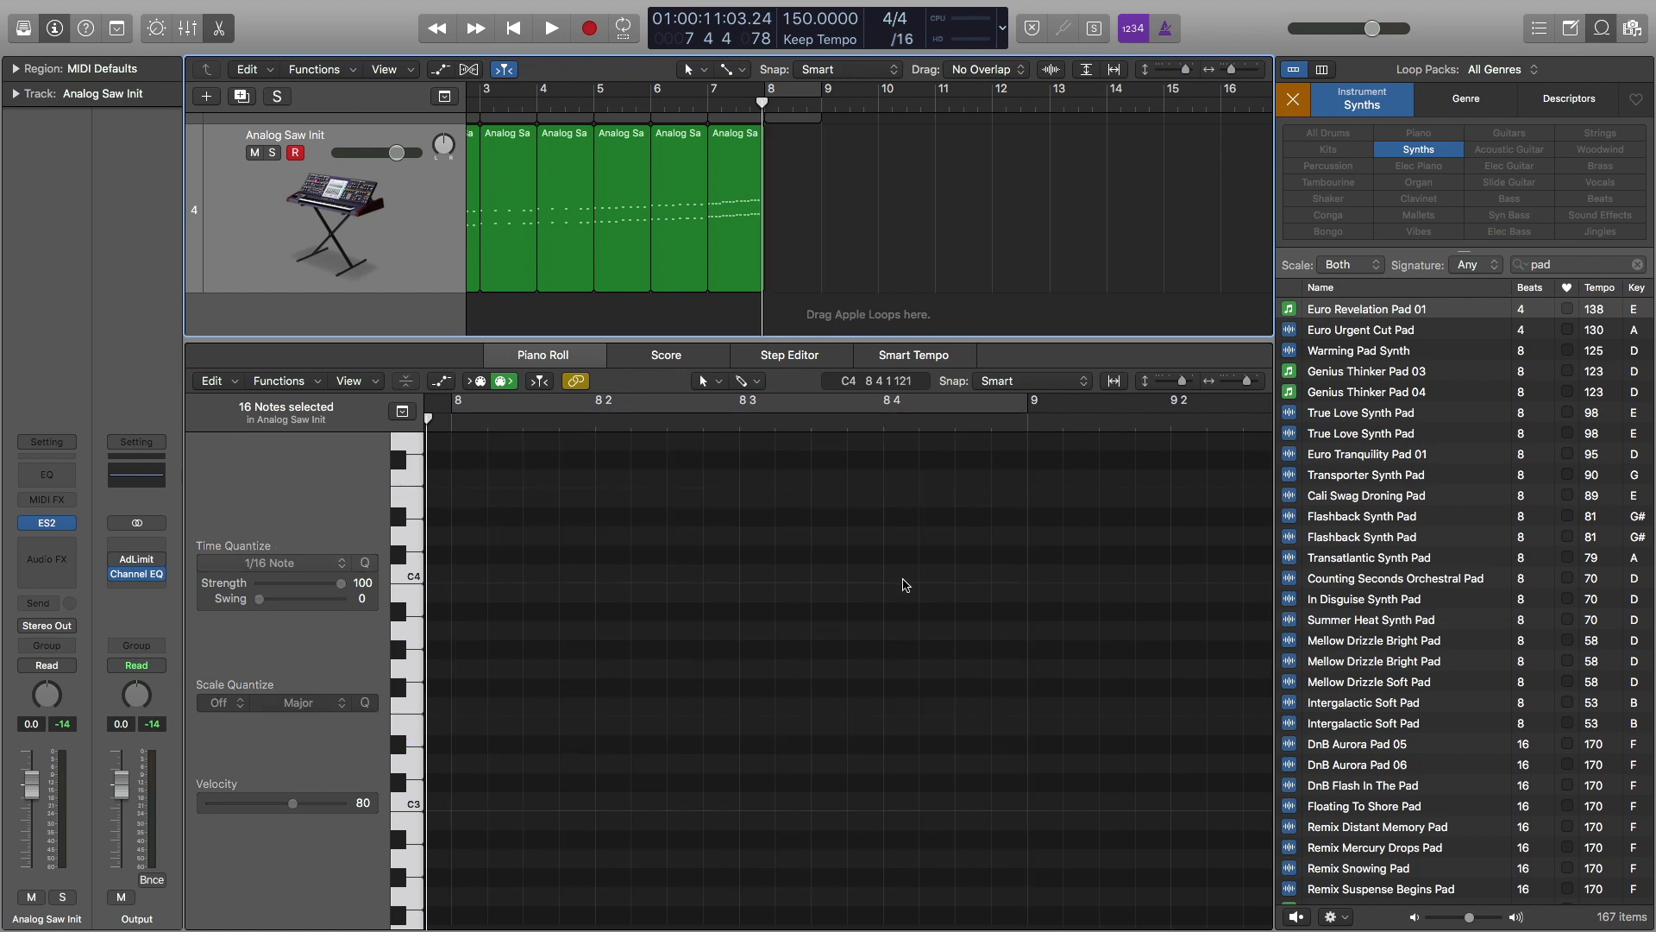
key("super+z")
Delete the bar 8 notes from beat 2 onward, keeping only the four stacks of beat 1
left_click_drag(743, 459, 1036, 762)
key("Delete")
left_click_drag(820, 474, 599, 759)
key("Delete")
Shorten all eight remaining notes in beat 1 of bar 8 to make room for thirty-second notes
scroll(544, 669, "up", 5)
key("super+Right")
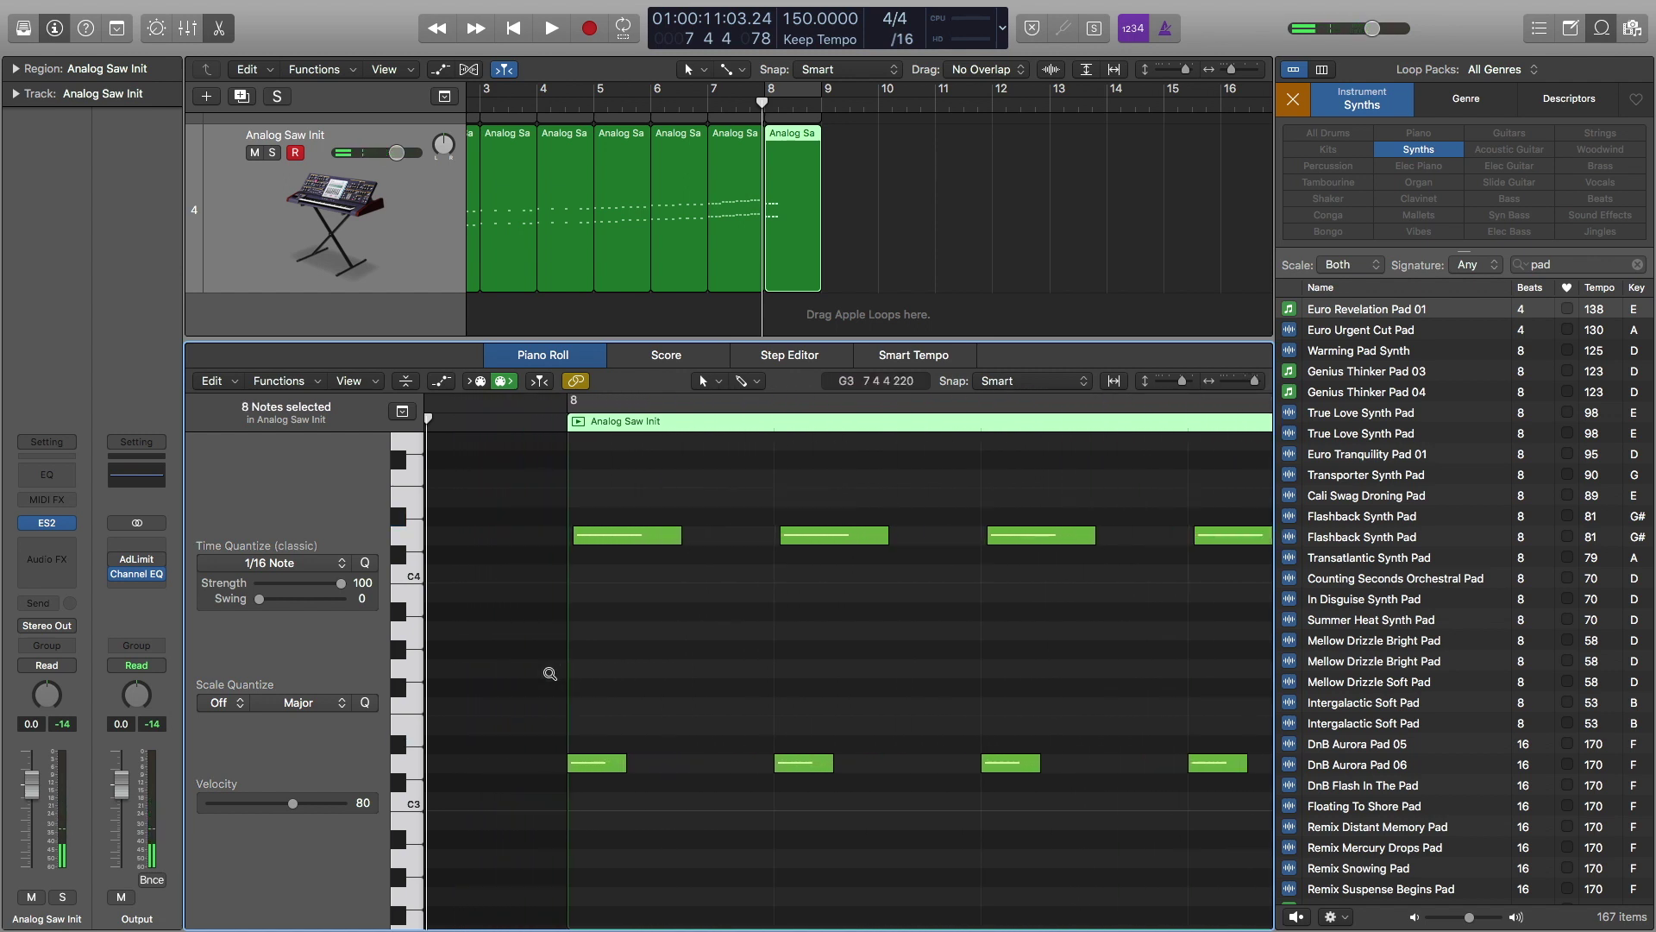
left_click_drag(611, 498, 1240, 816)
left_click_drag(678, 531, 654, 533)
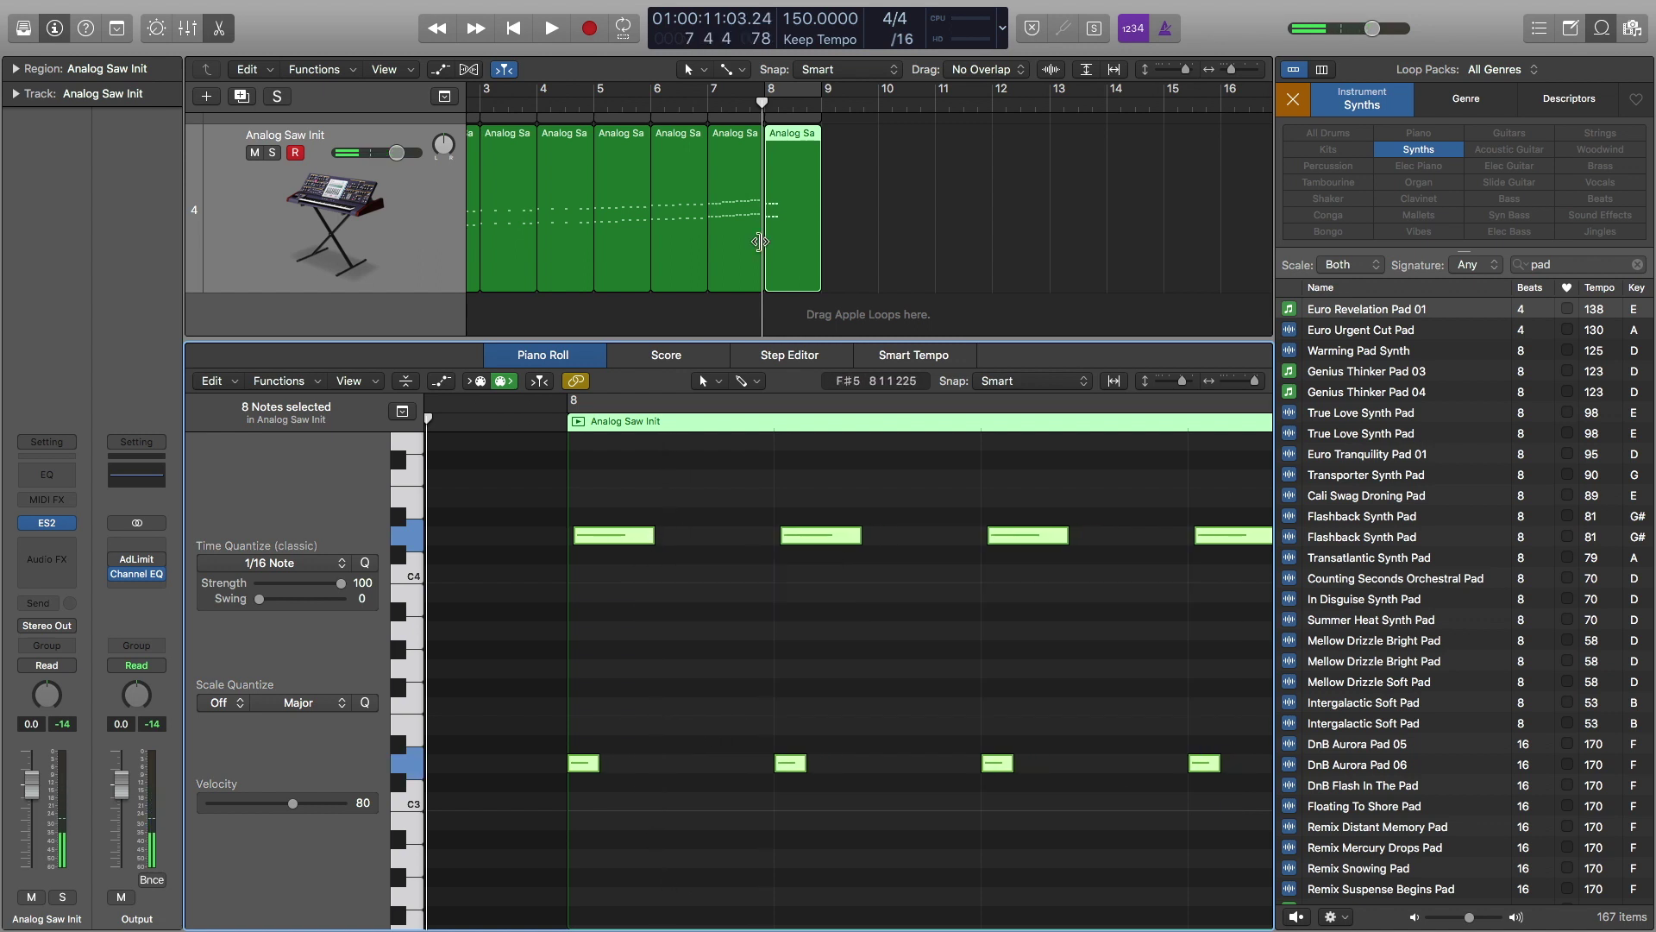
Set the project's division value to /32 and copy the bar 8 beat 1 stacks a thirty-second note further right
left_click(912, 45)
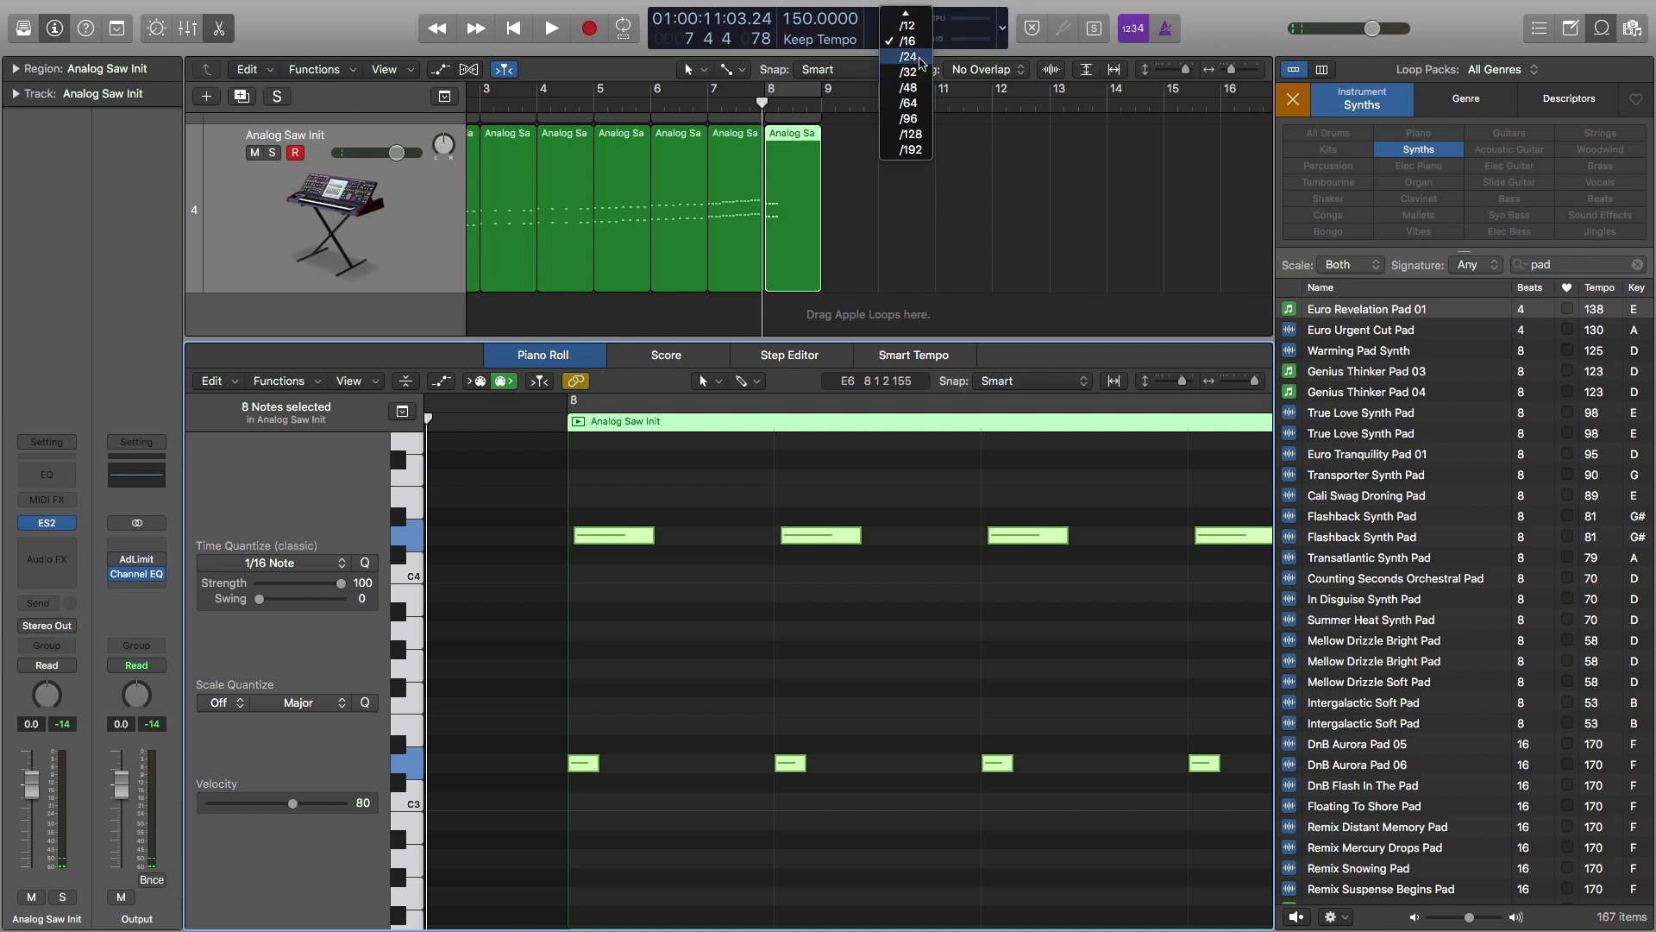
left_click(906, 57)
left_click_drag(583, 766, 687, 768)
scroll(682, 768, "down", 5)
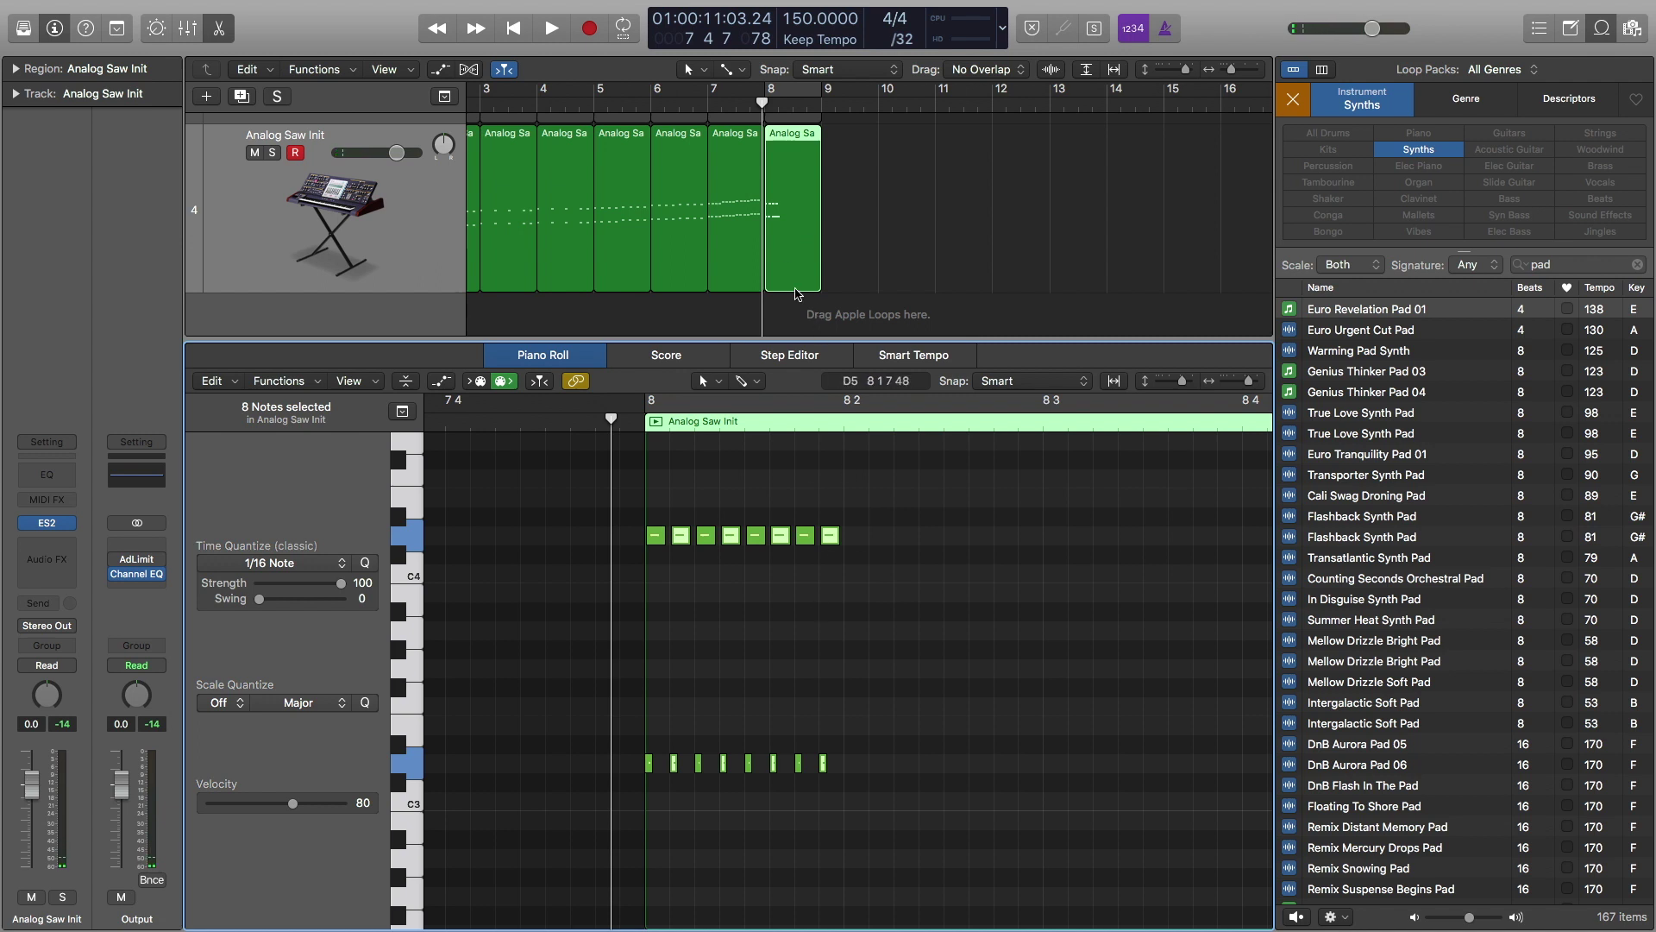
With bars 7 and 8 shown together, transpose bar 8 beat 1 to F#3 and F#4 and copy it to beats 2–4, each a semitone higher
left_click(745, 218, "shift")
left_click_drag(886, 525, 1083, 691)
scroll(847, 685, "down", 3)
scroll(850, 703, "up", 3)
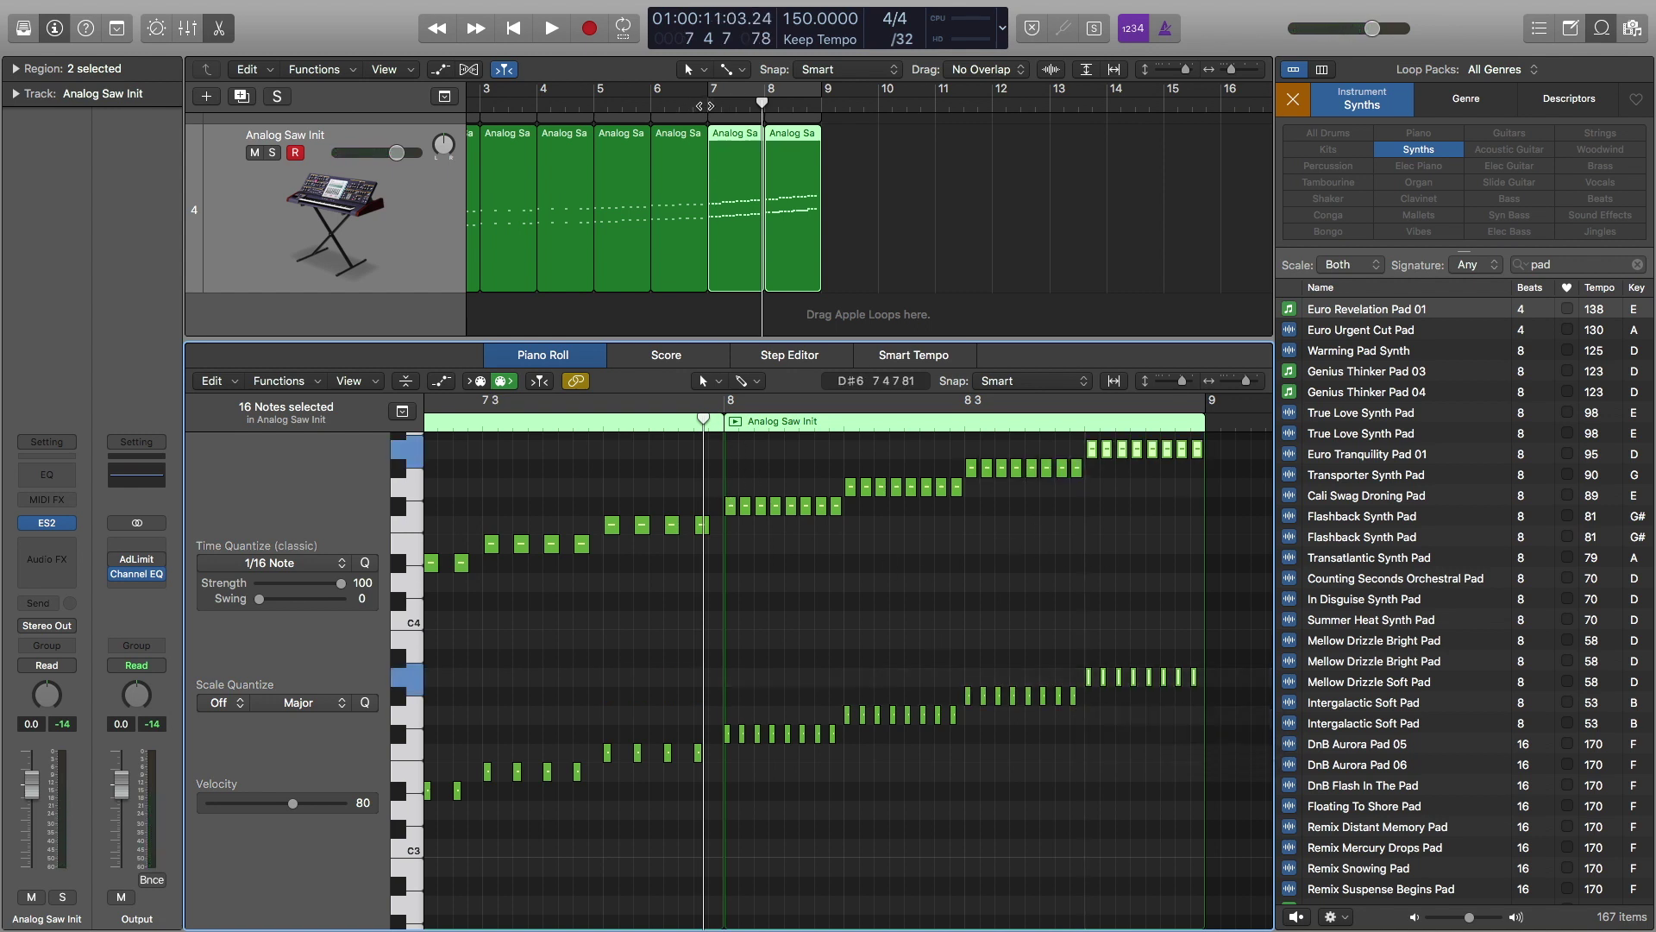
Play bars 7 and 8, and play the whole rising line from bar 1 through bar 8
key("space")
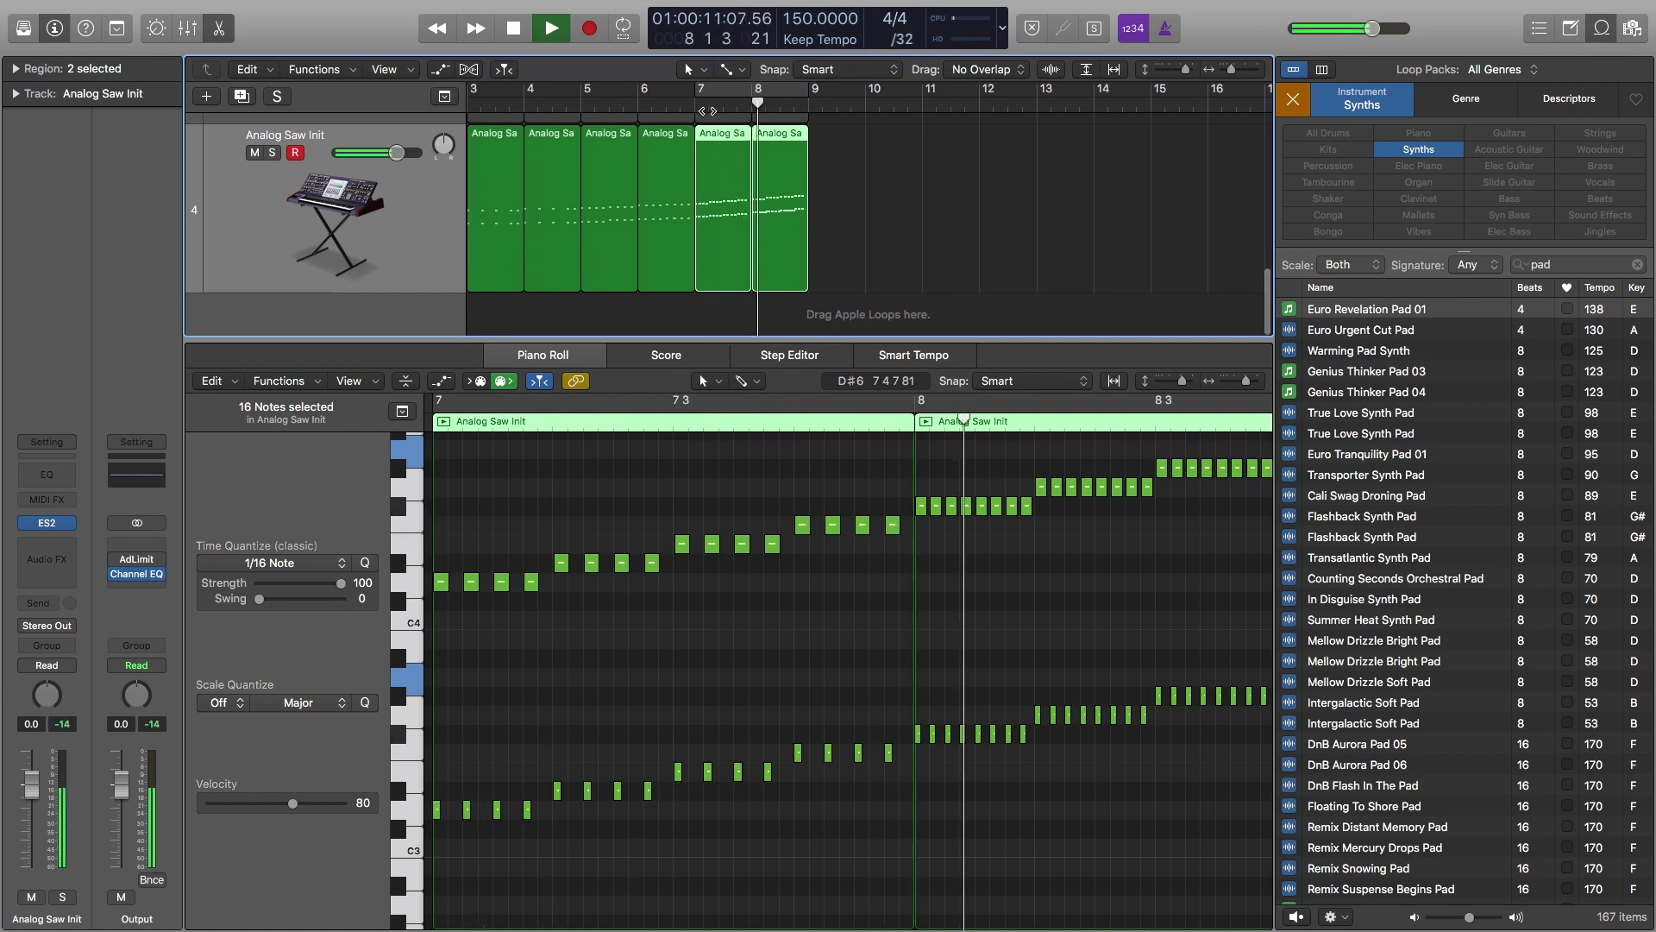
key("space")
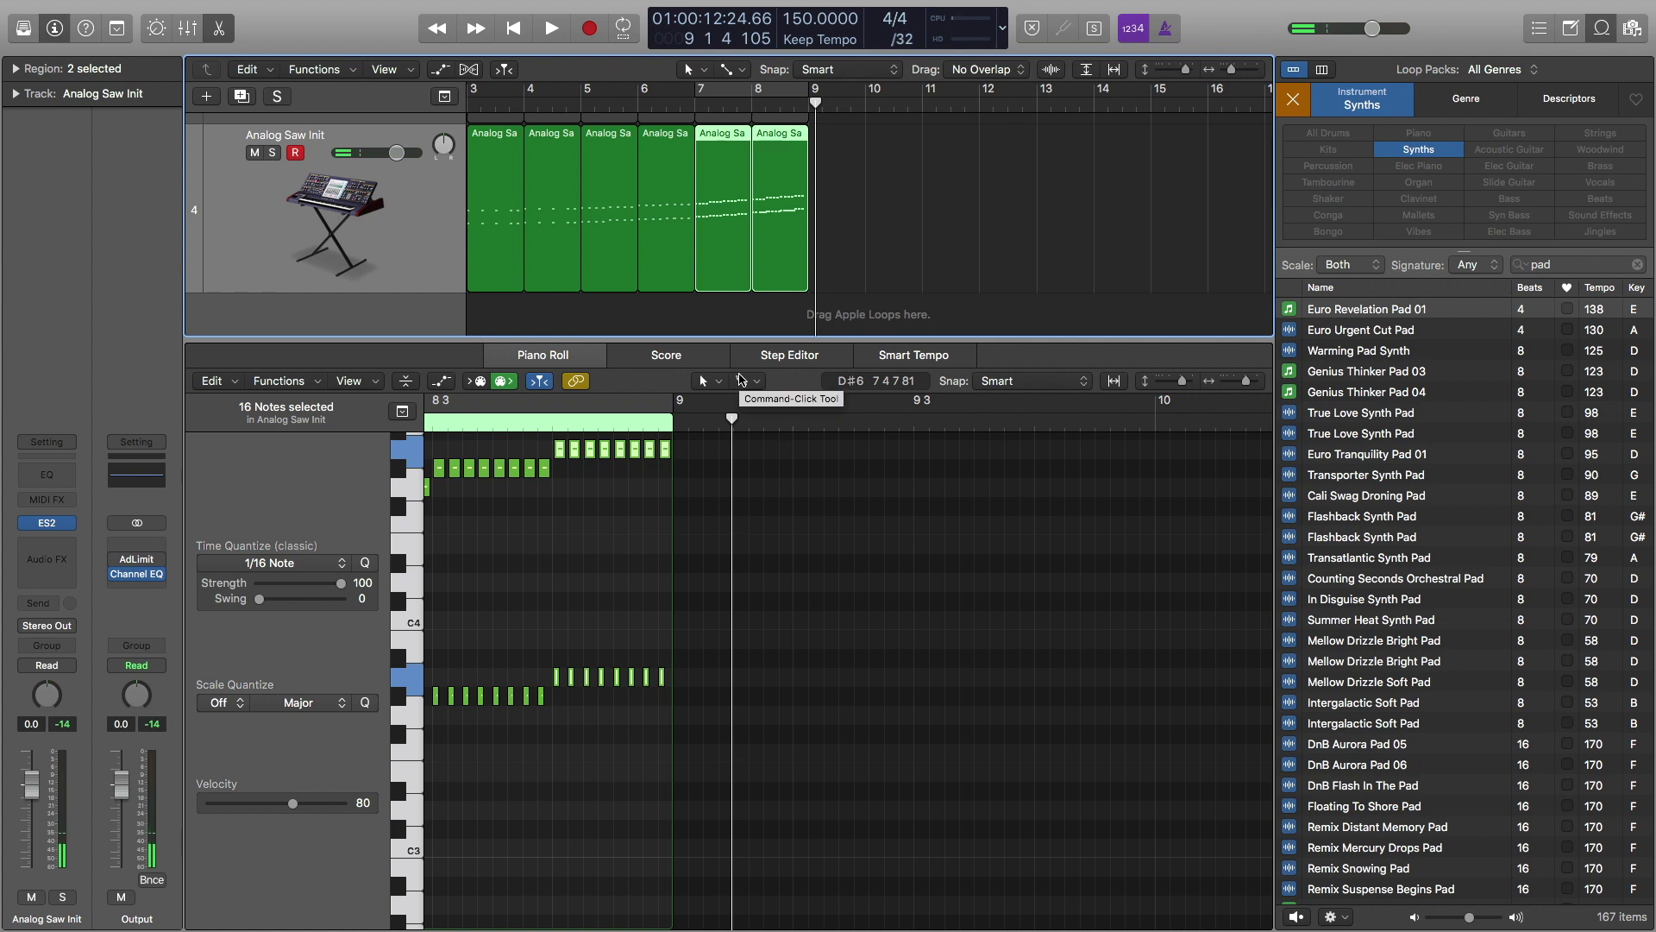
key("Return")
key("space")
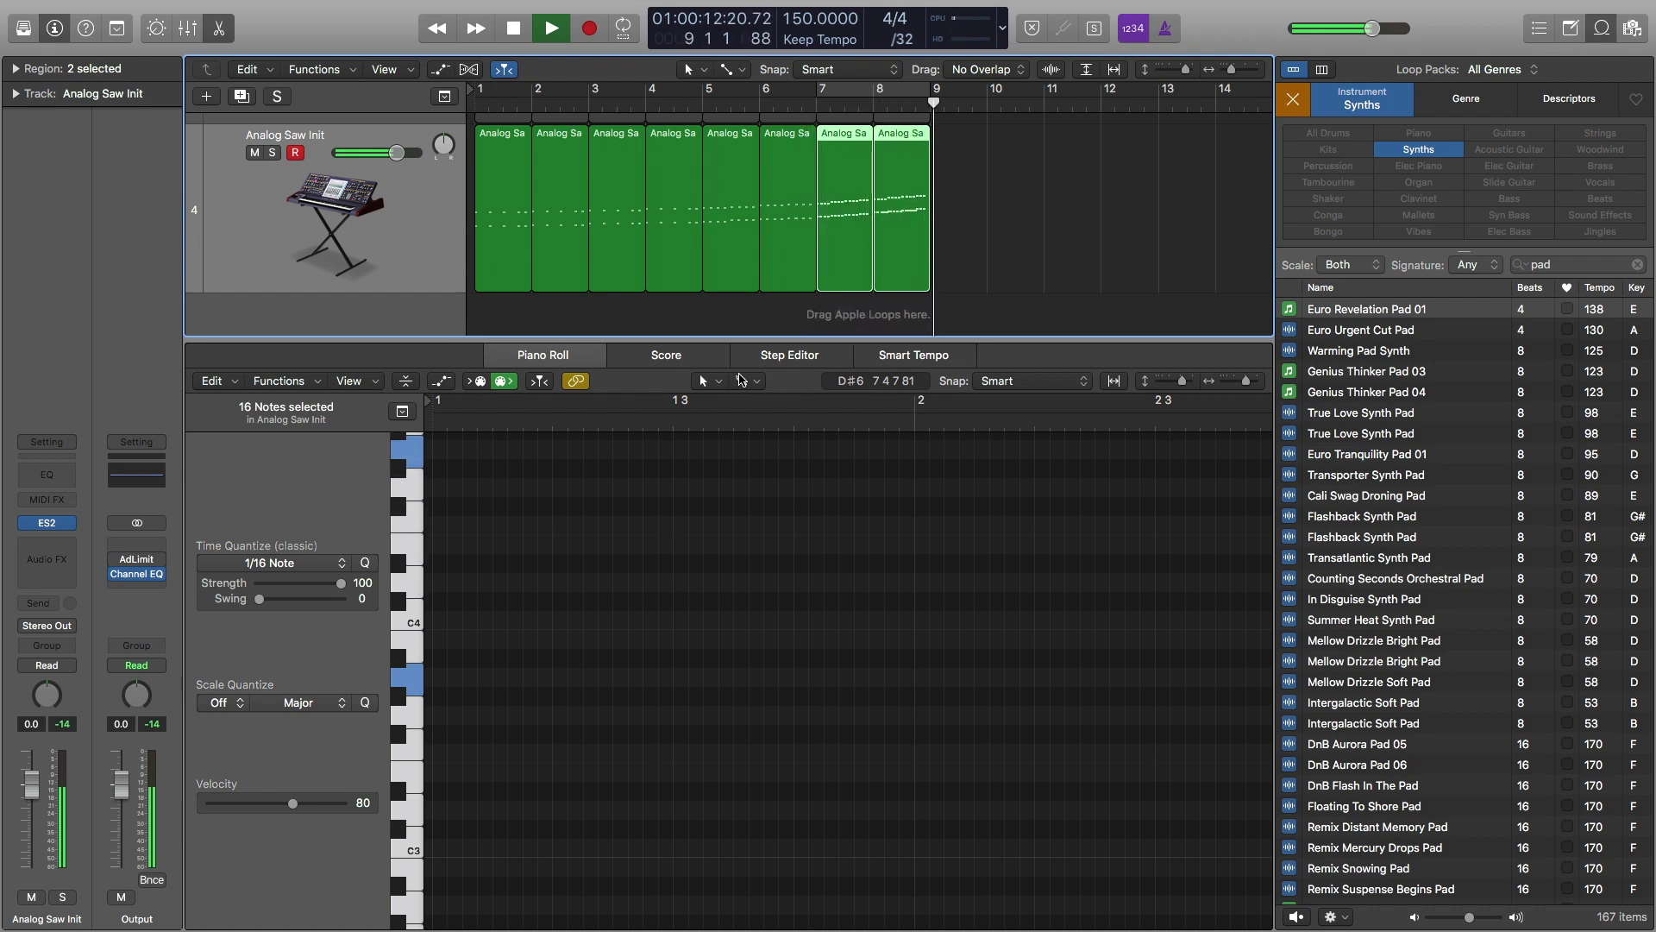
key("space")
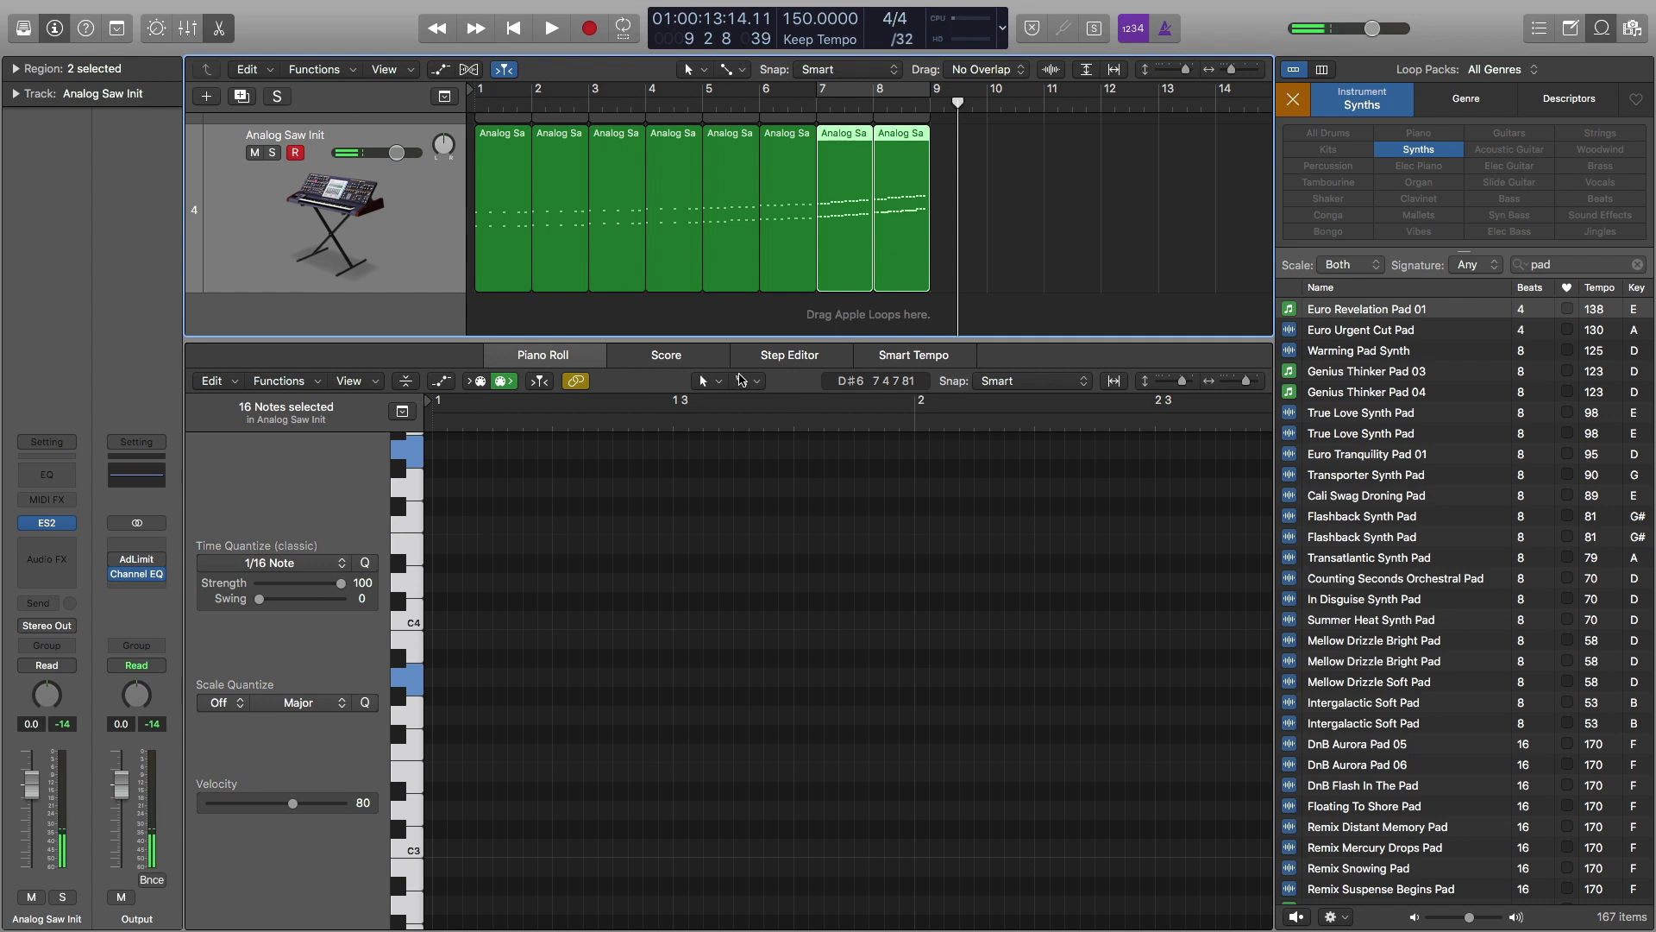